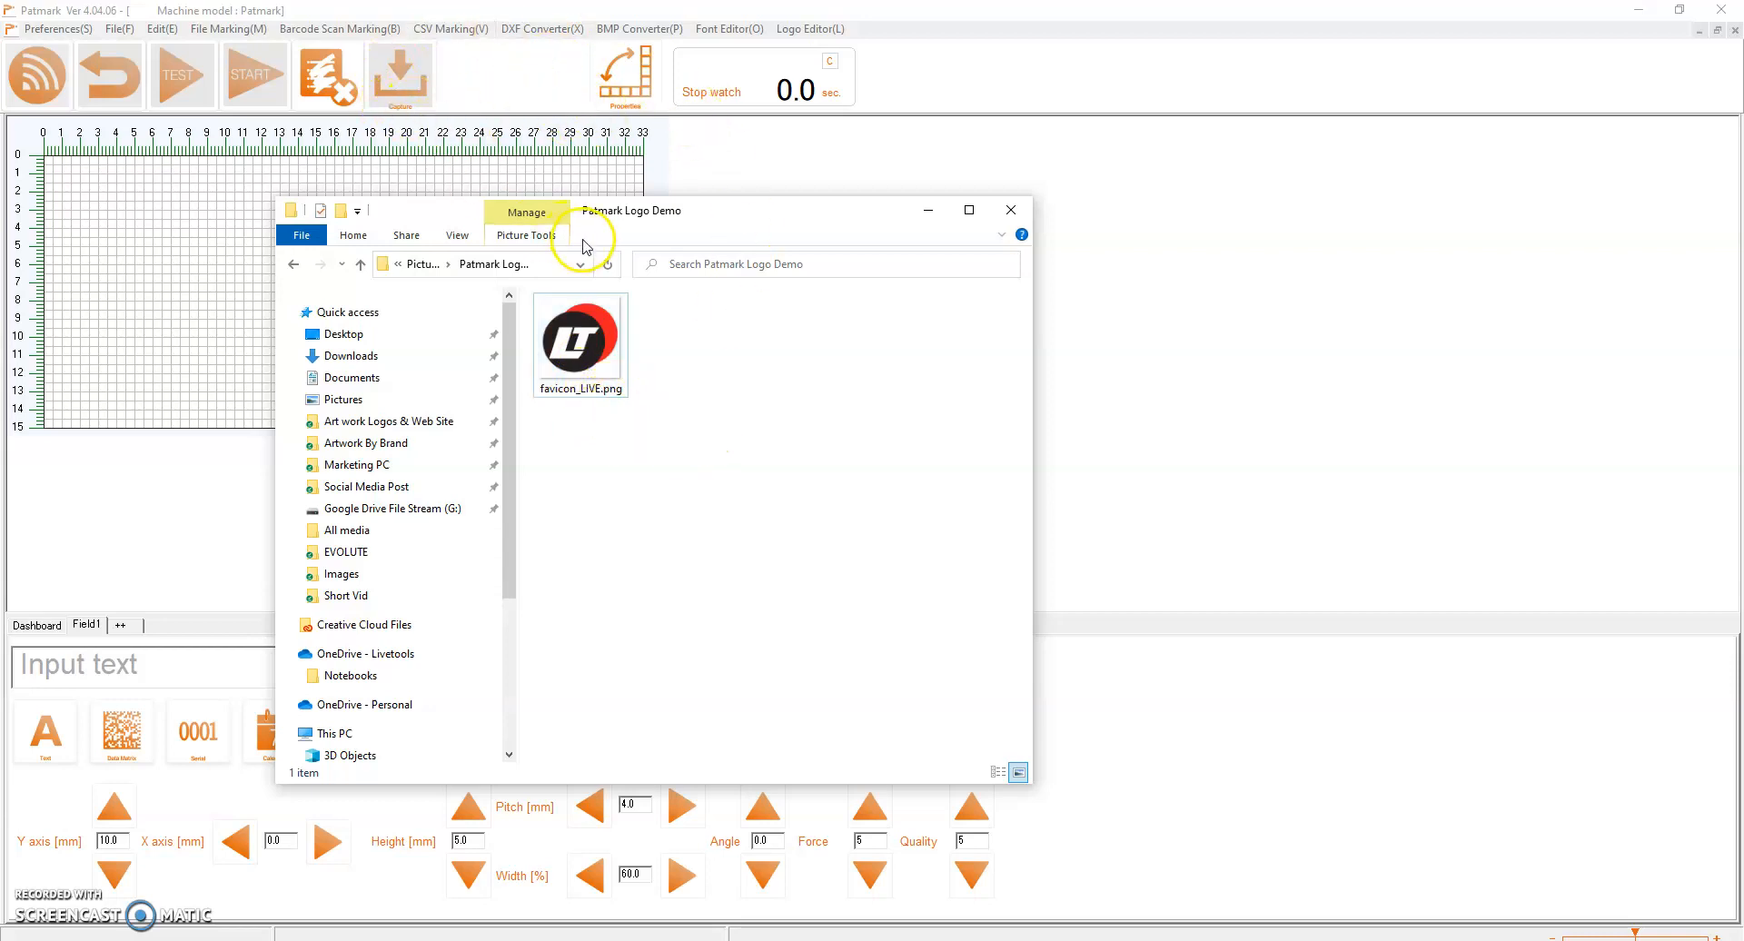
Move the Patmark Logo Demo folder window aside and switch to Paint by launching it
left_click_drag(690, 218, 1001, 223)
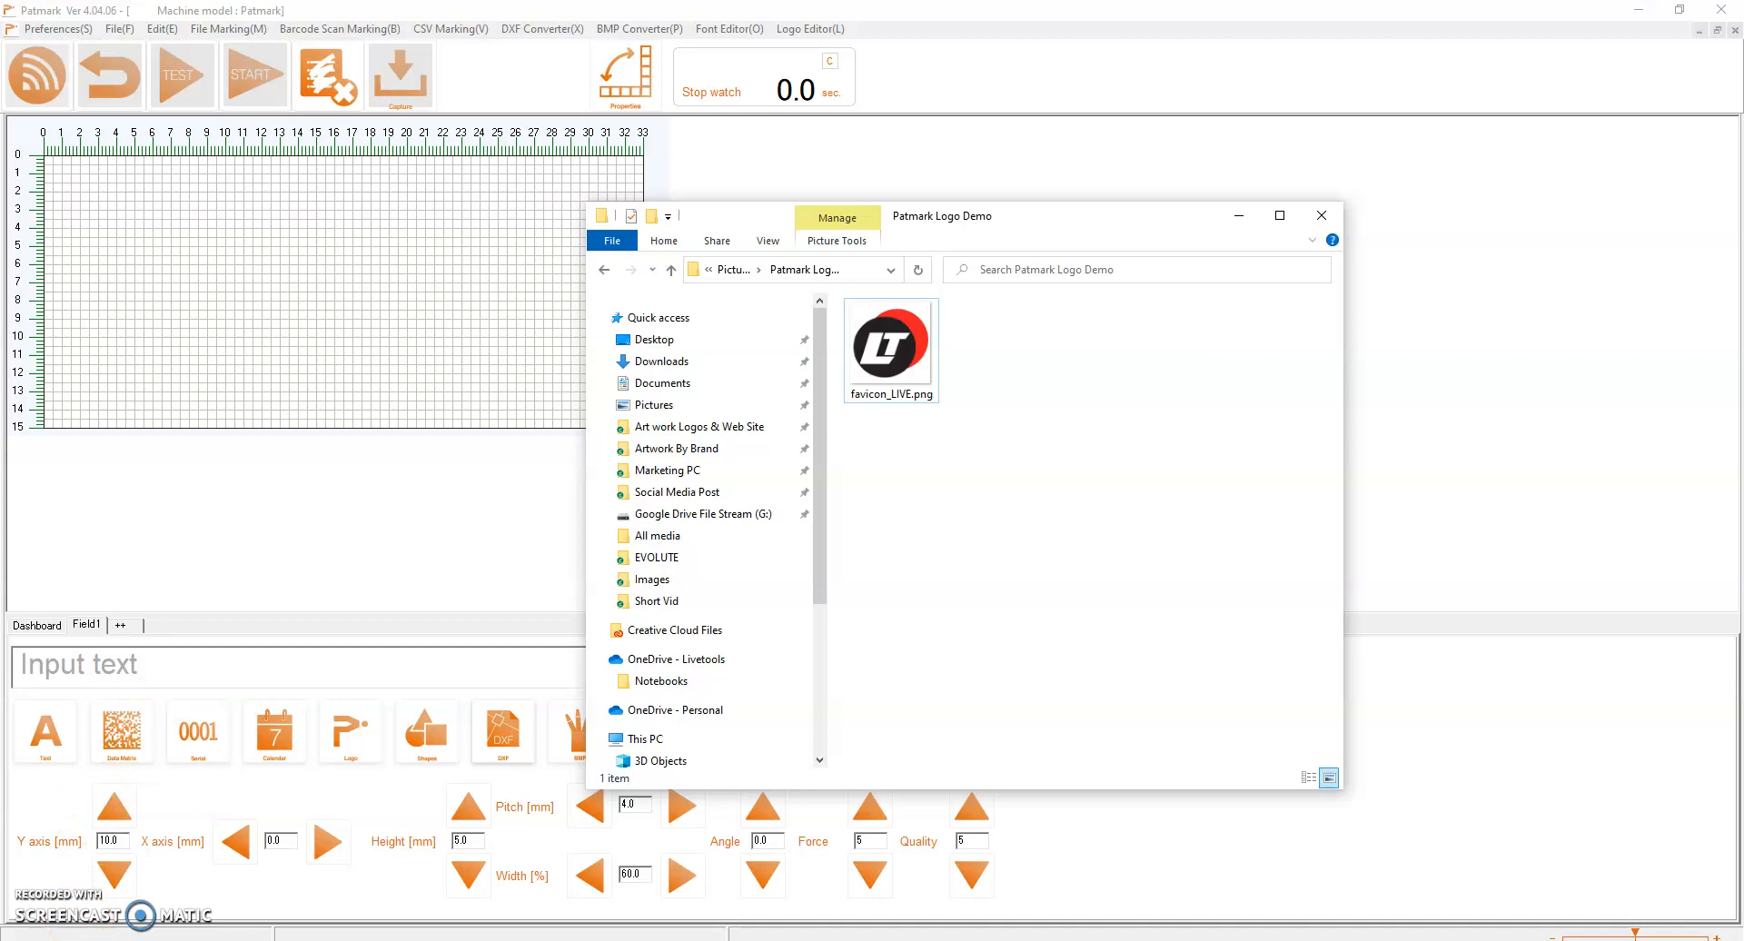
left_click(109, 933)
type("paint")
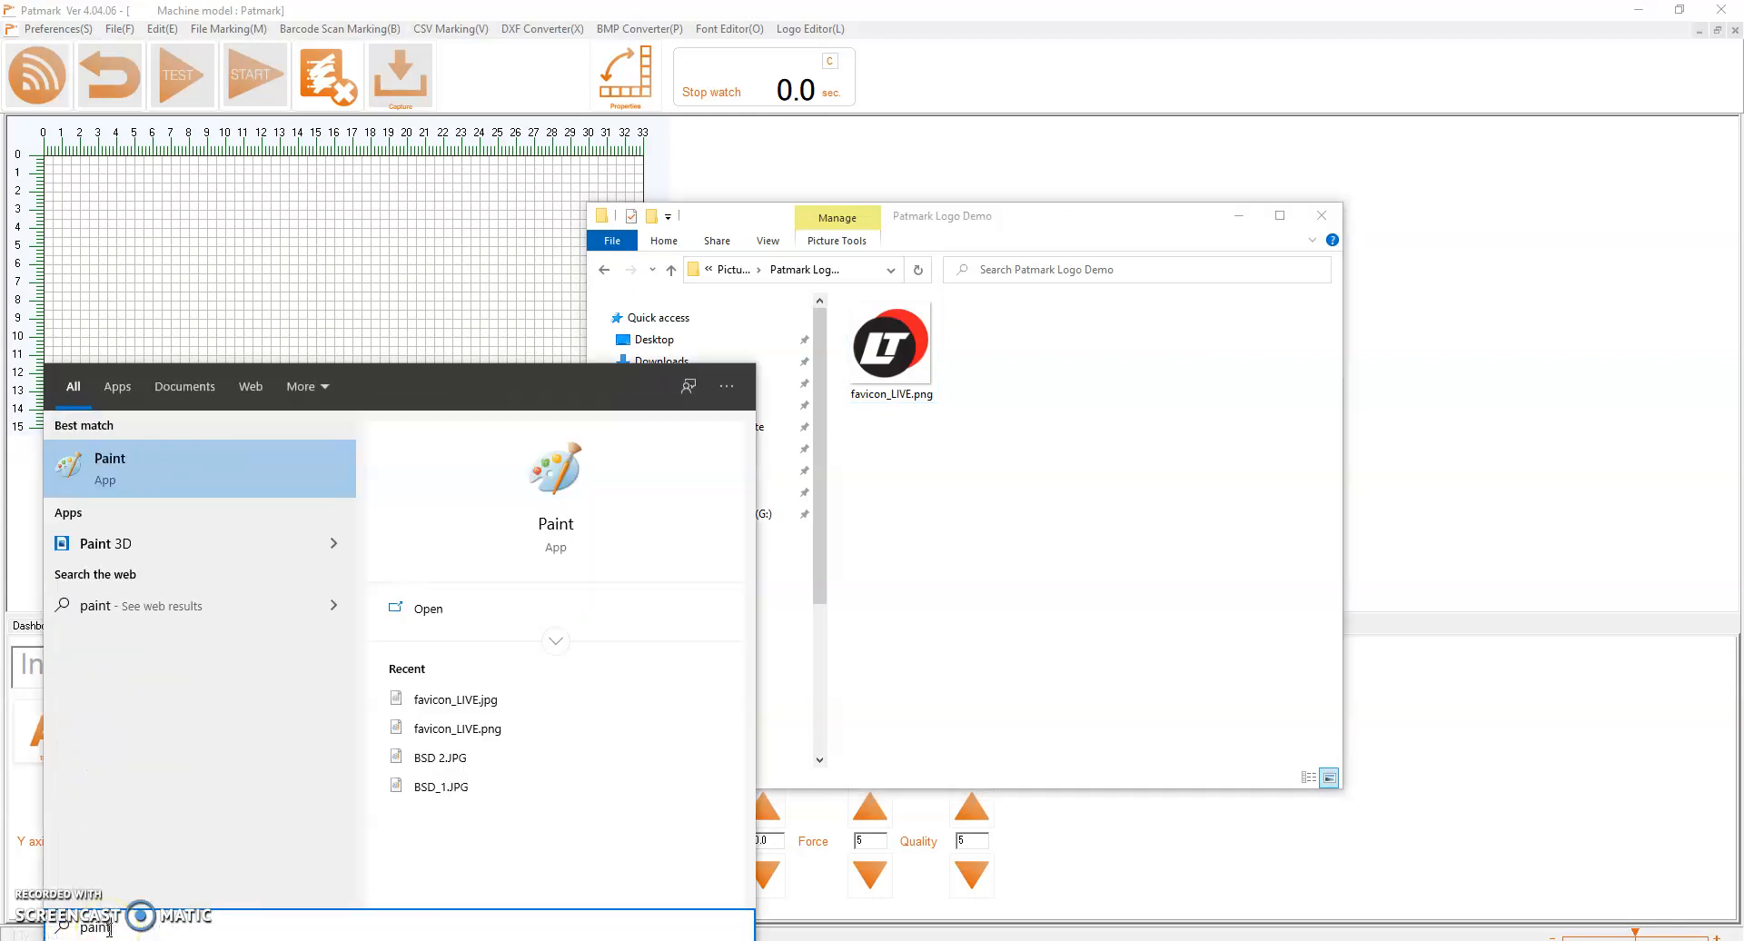
left_click(132, 461)
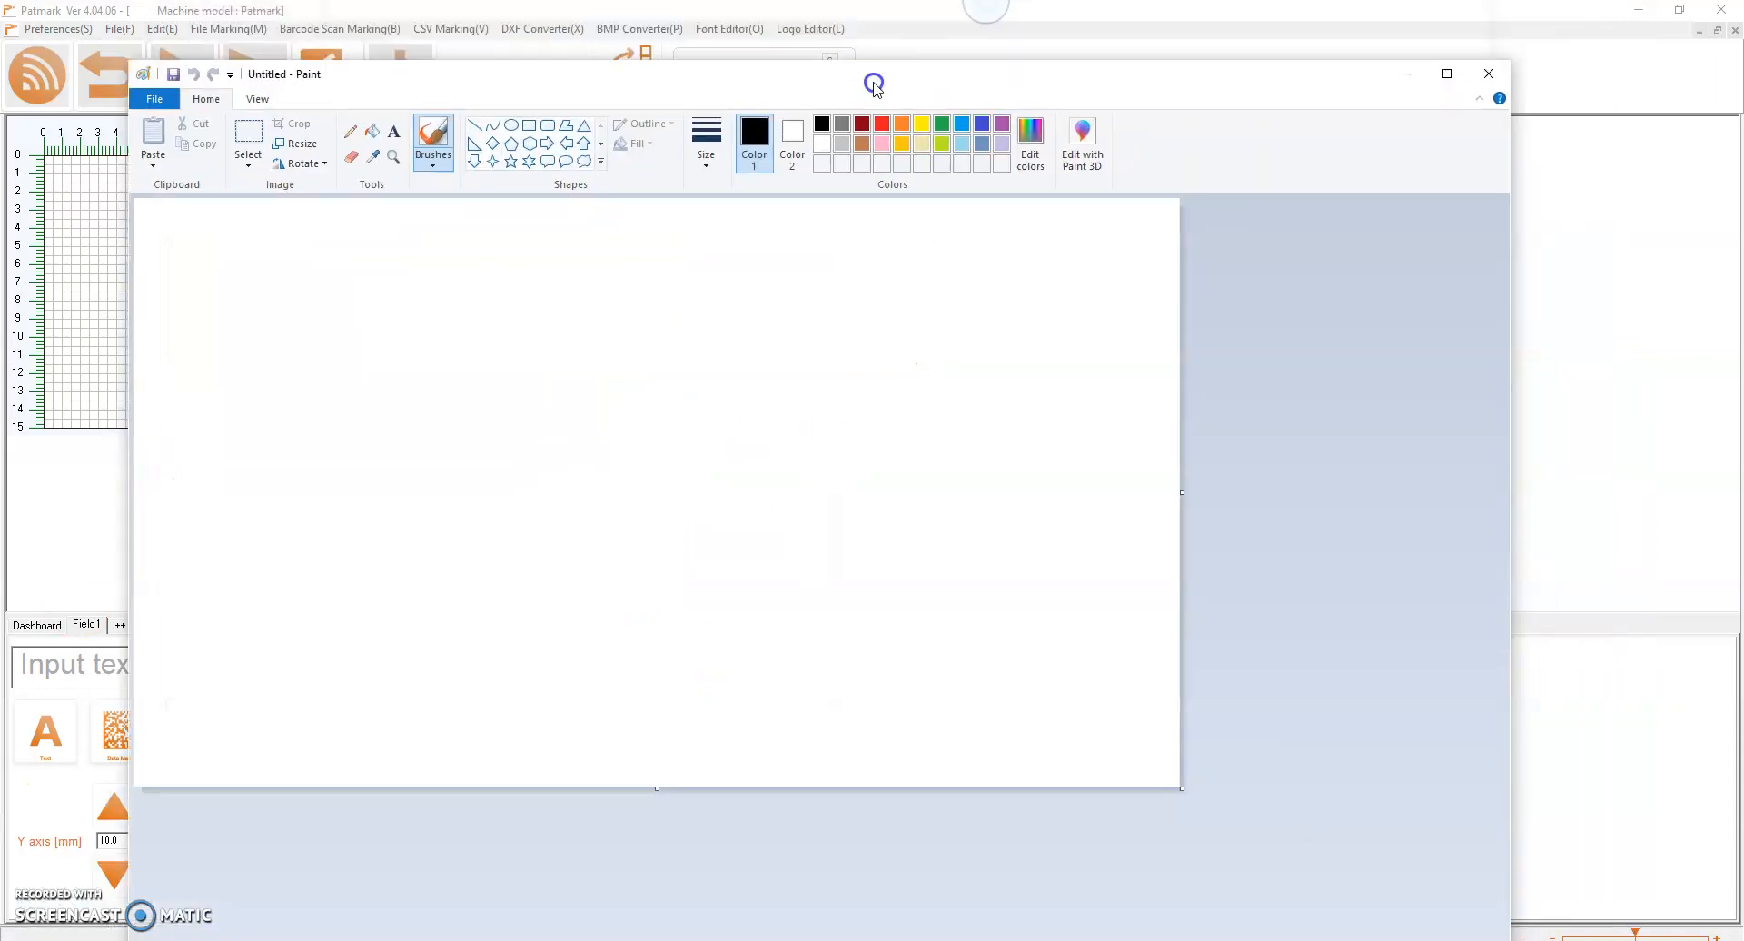
Open the picture favicon_LIVE.png from the Patmark Logo Demo folder
left_click(151, 115)
left_click(179, 187)
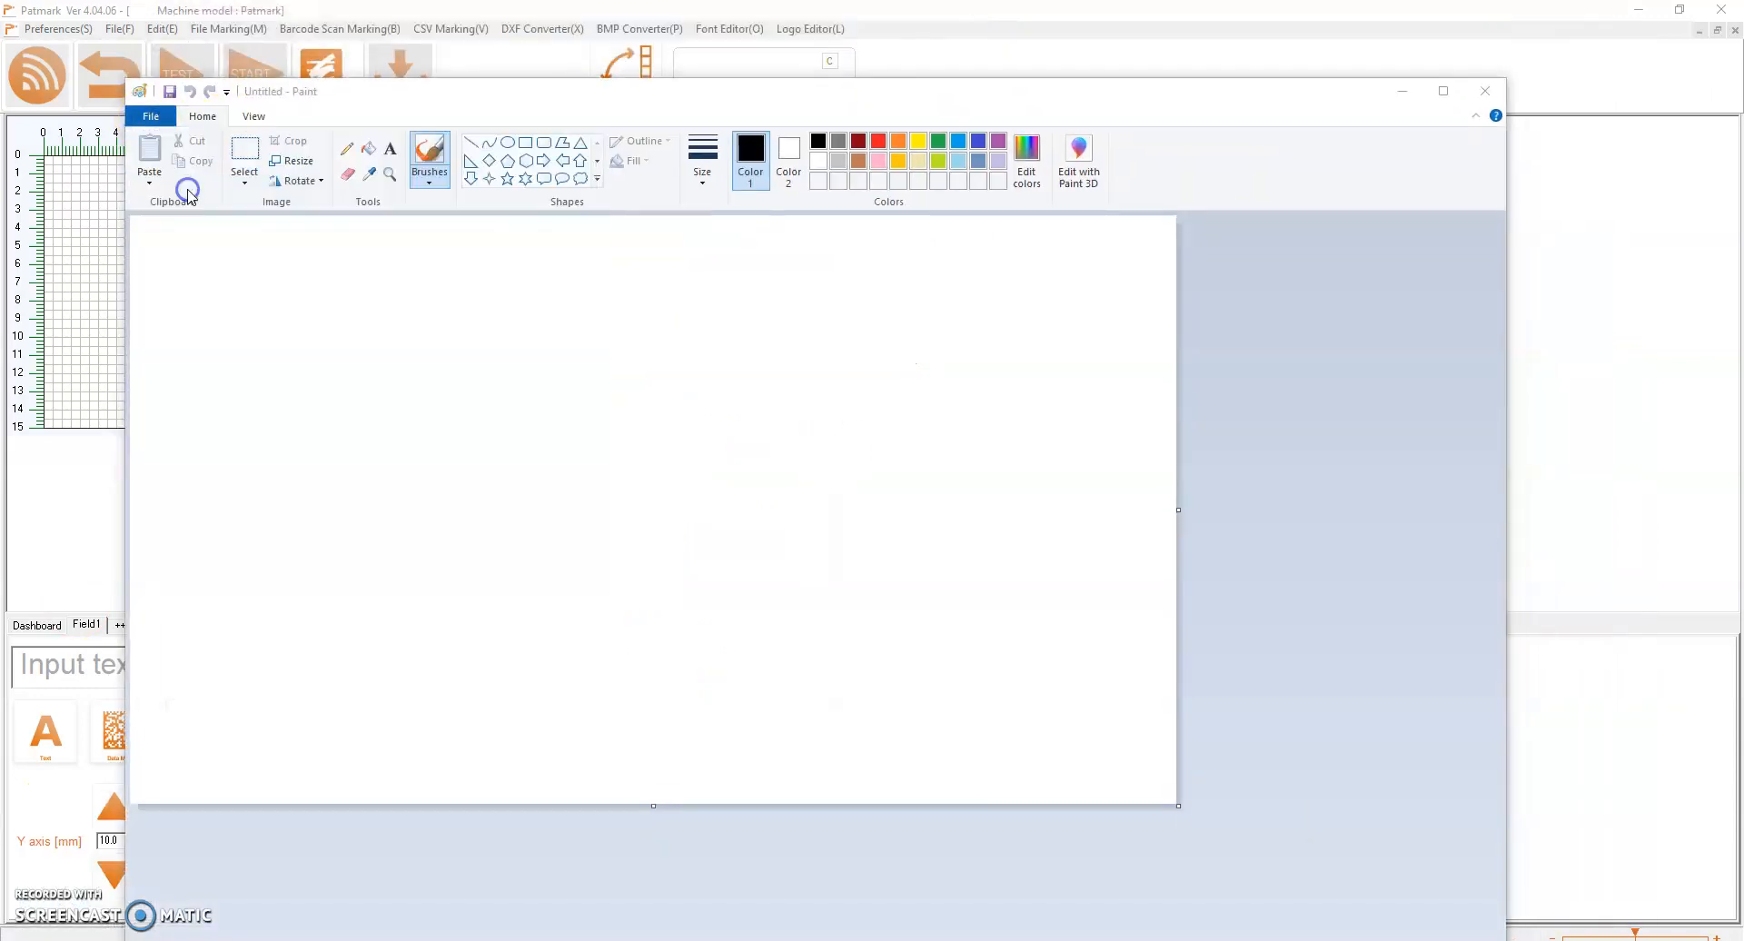
left_click(777, 473)
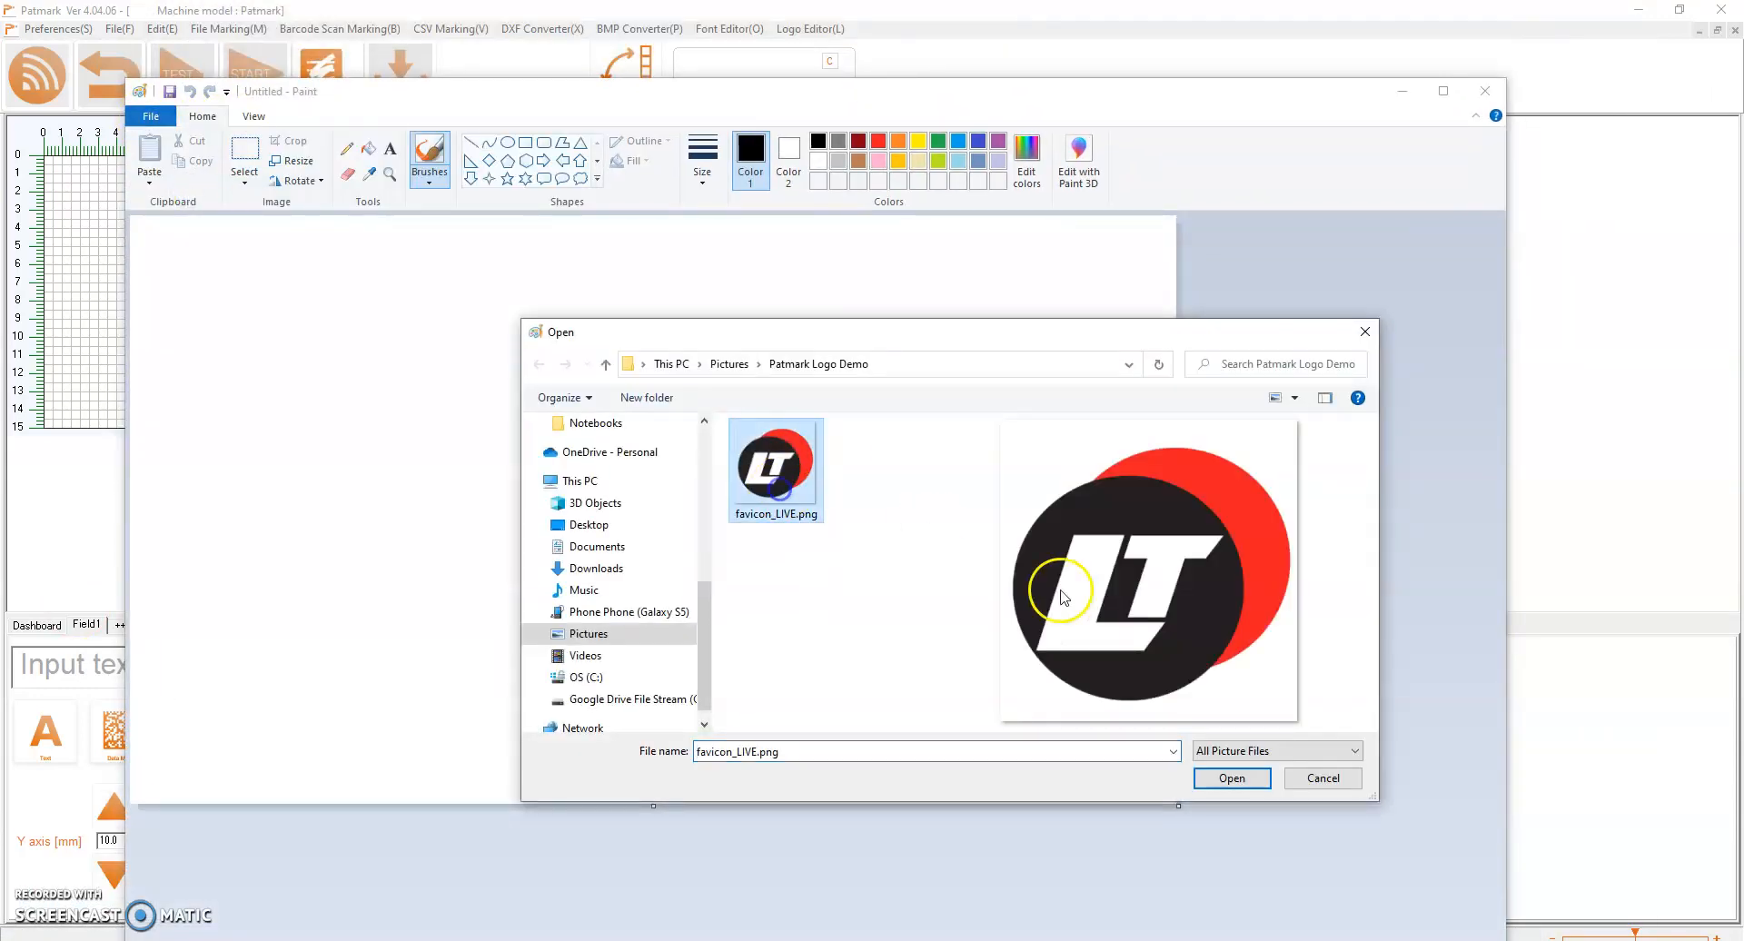
left_click(1231, 778)
Save the logo picture in JPEG format as favicon_LIVE.jpg in the same folder and close Paint
left_click(151, 116)
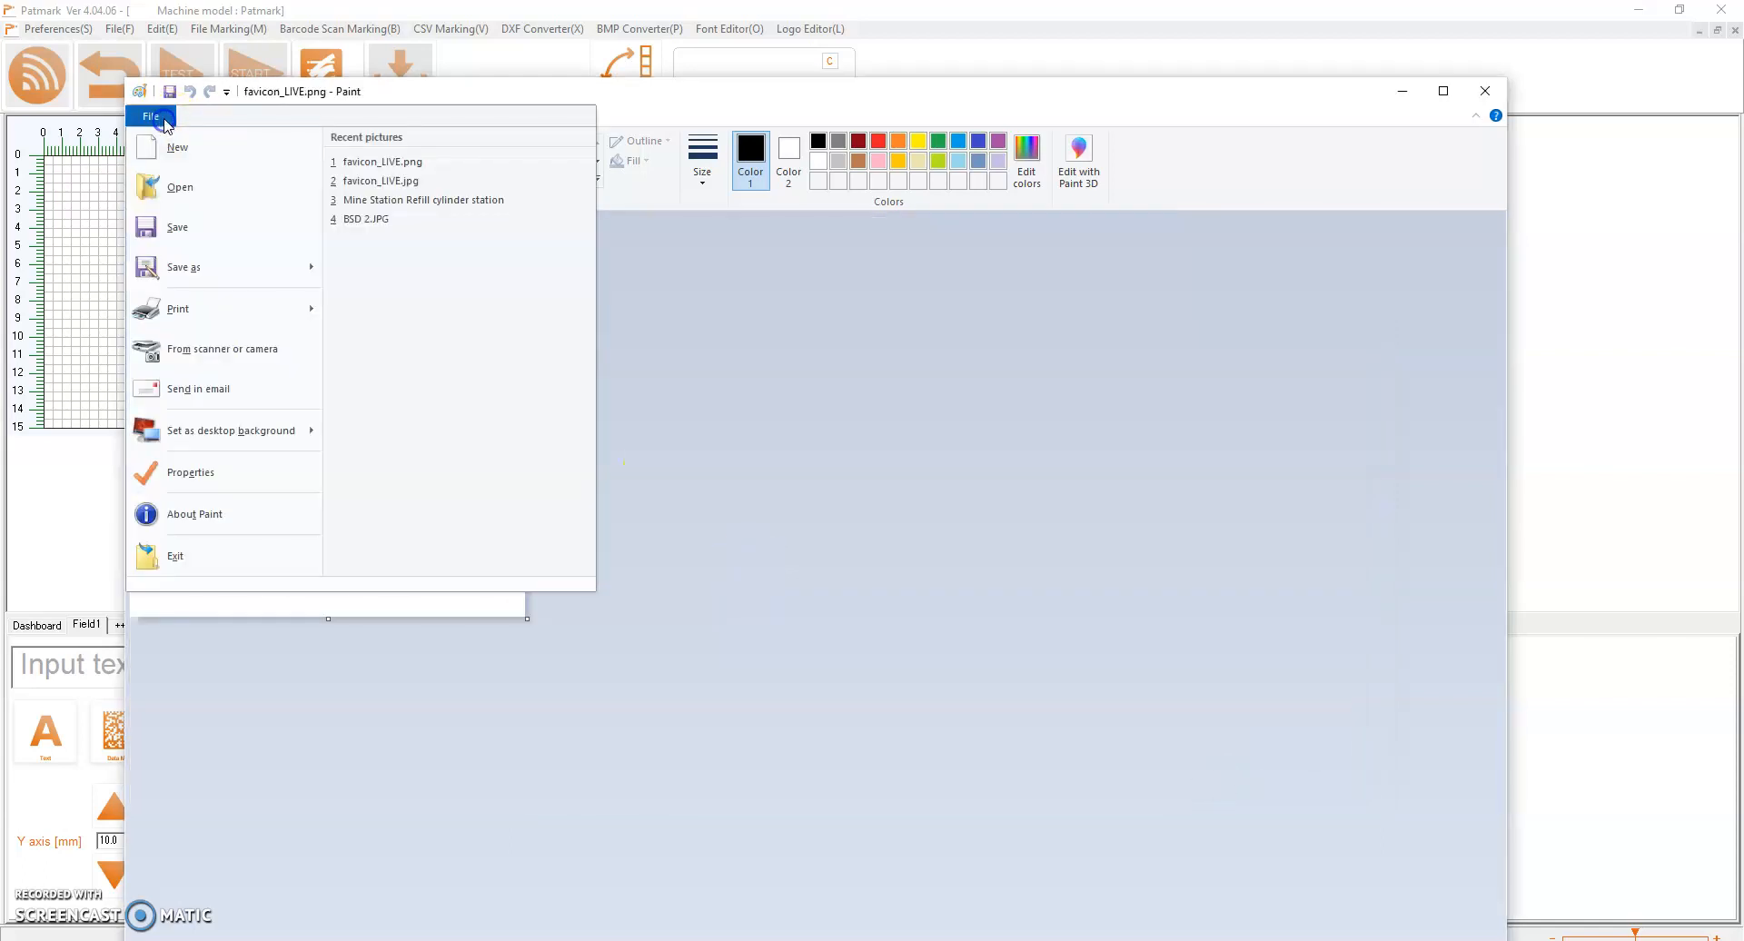
left_click(197, 275)
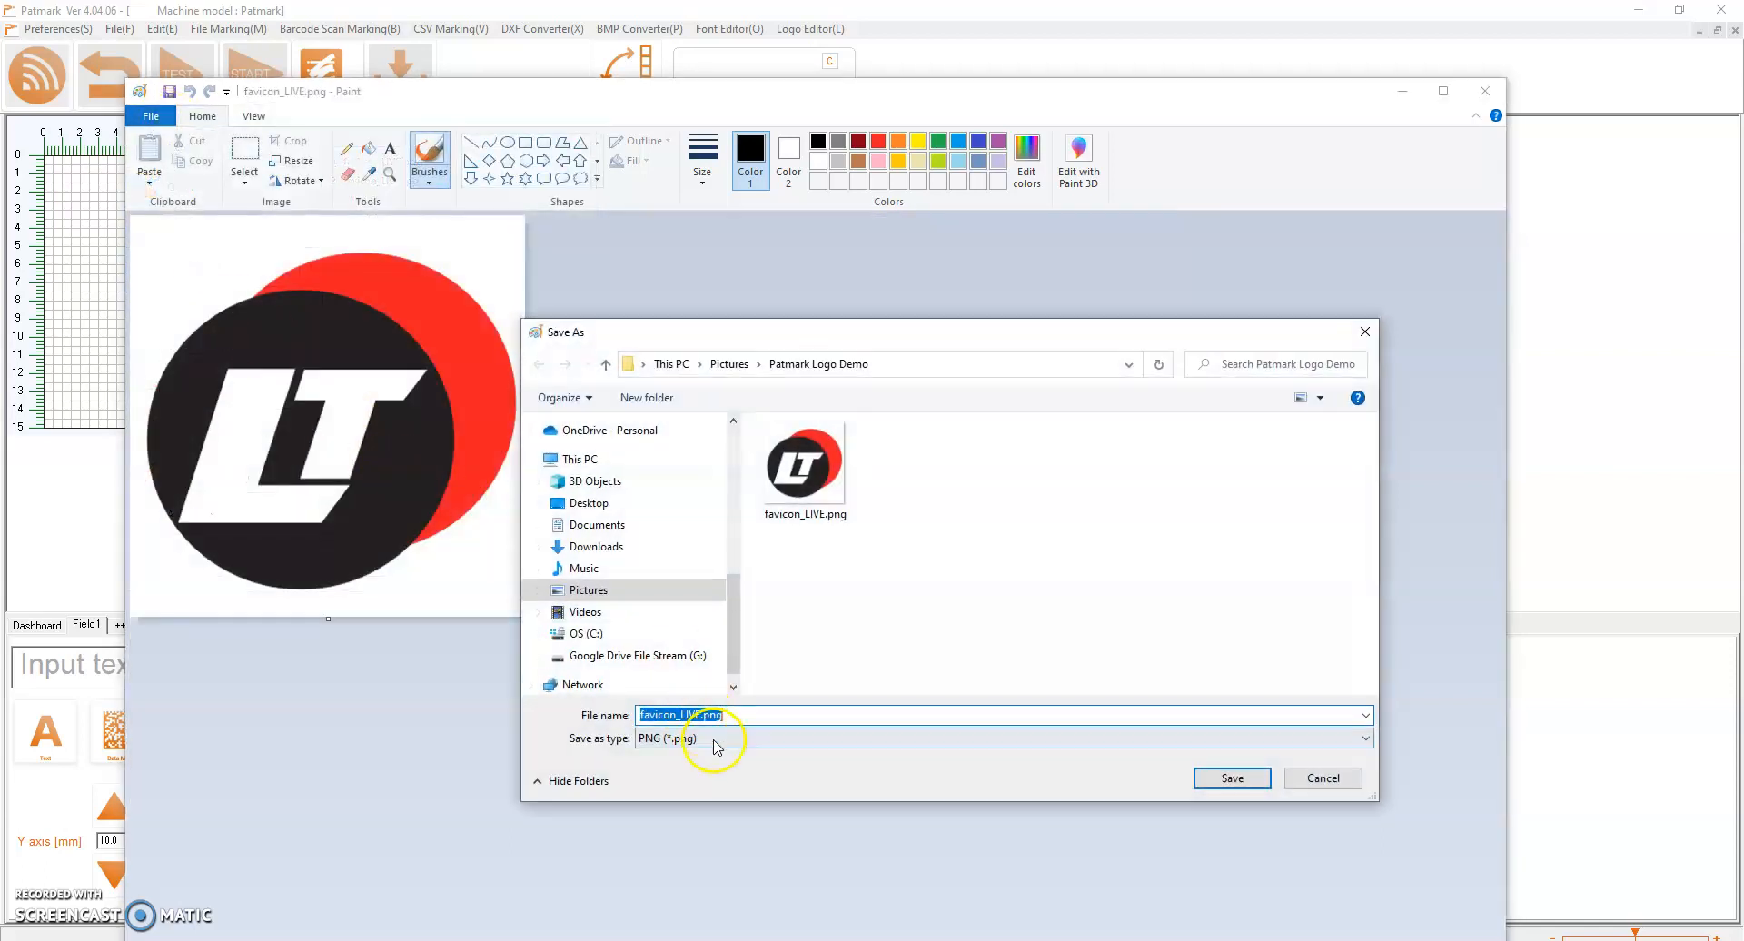
left_click(714, 739)
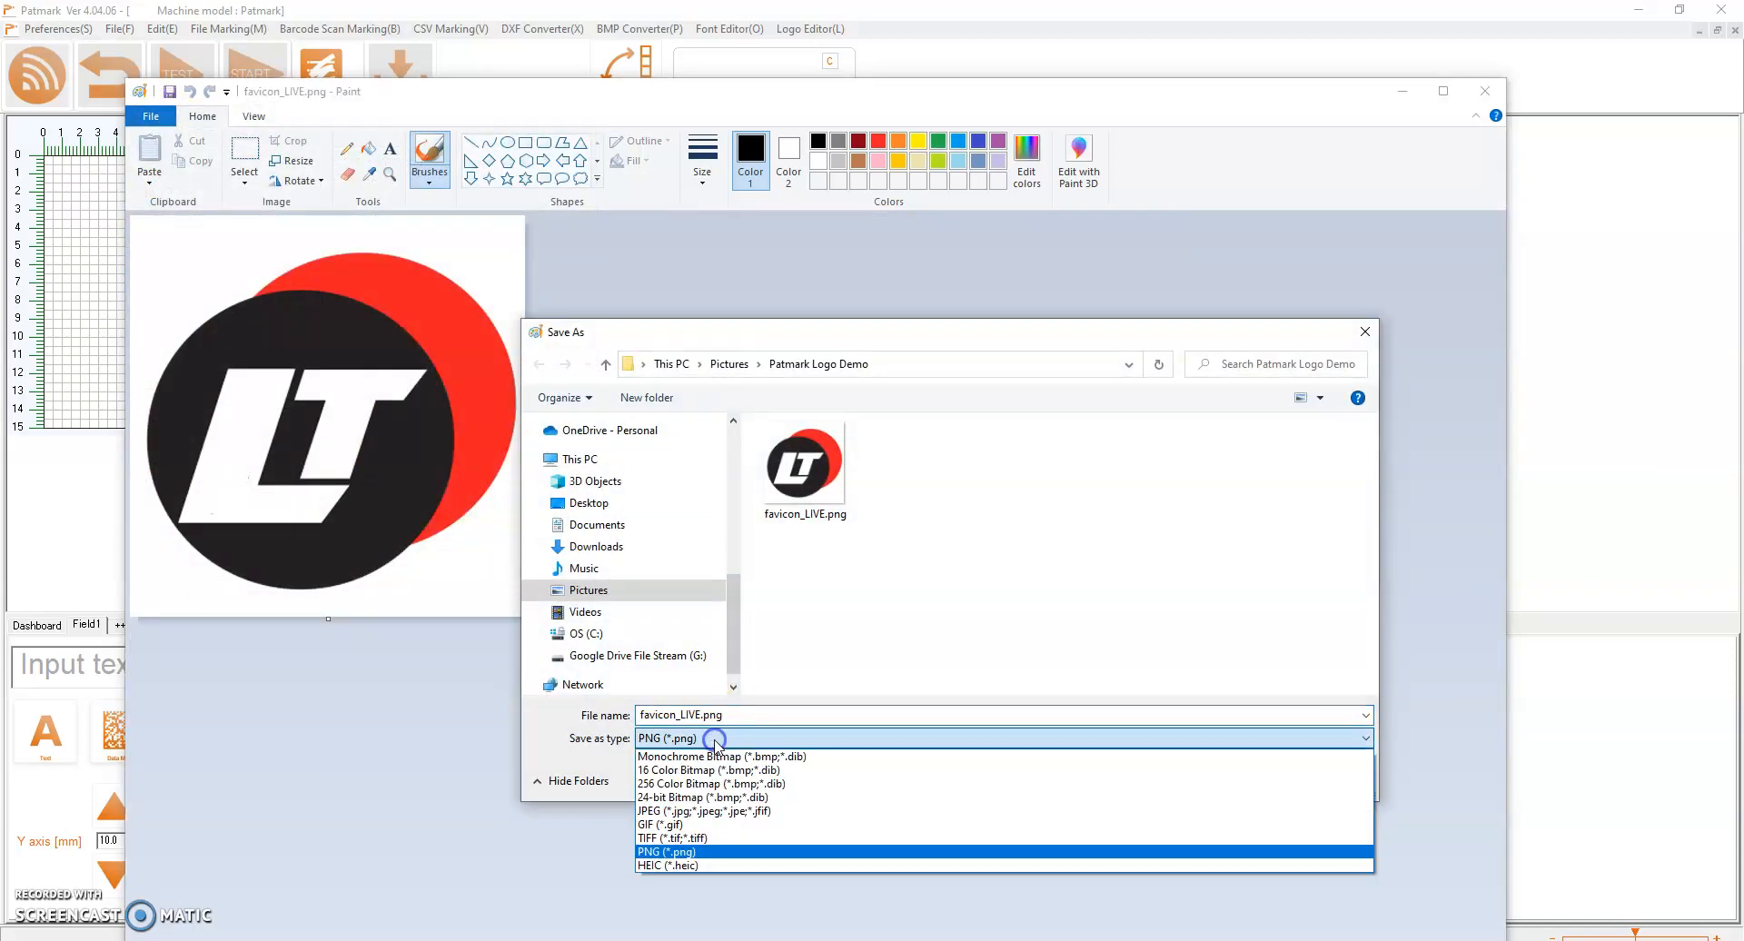
left_click(699, 811)
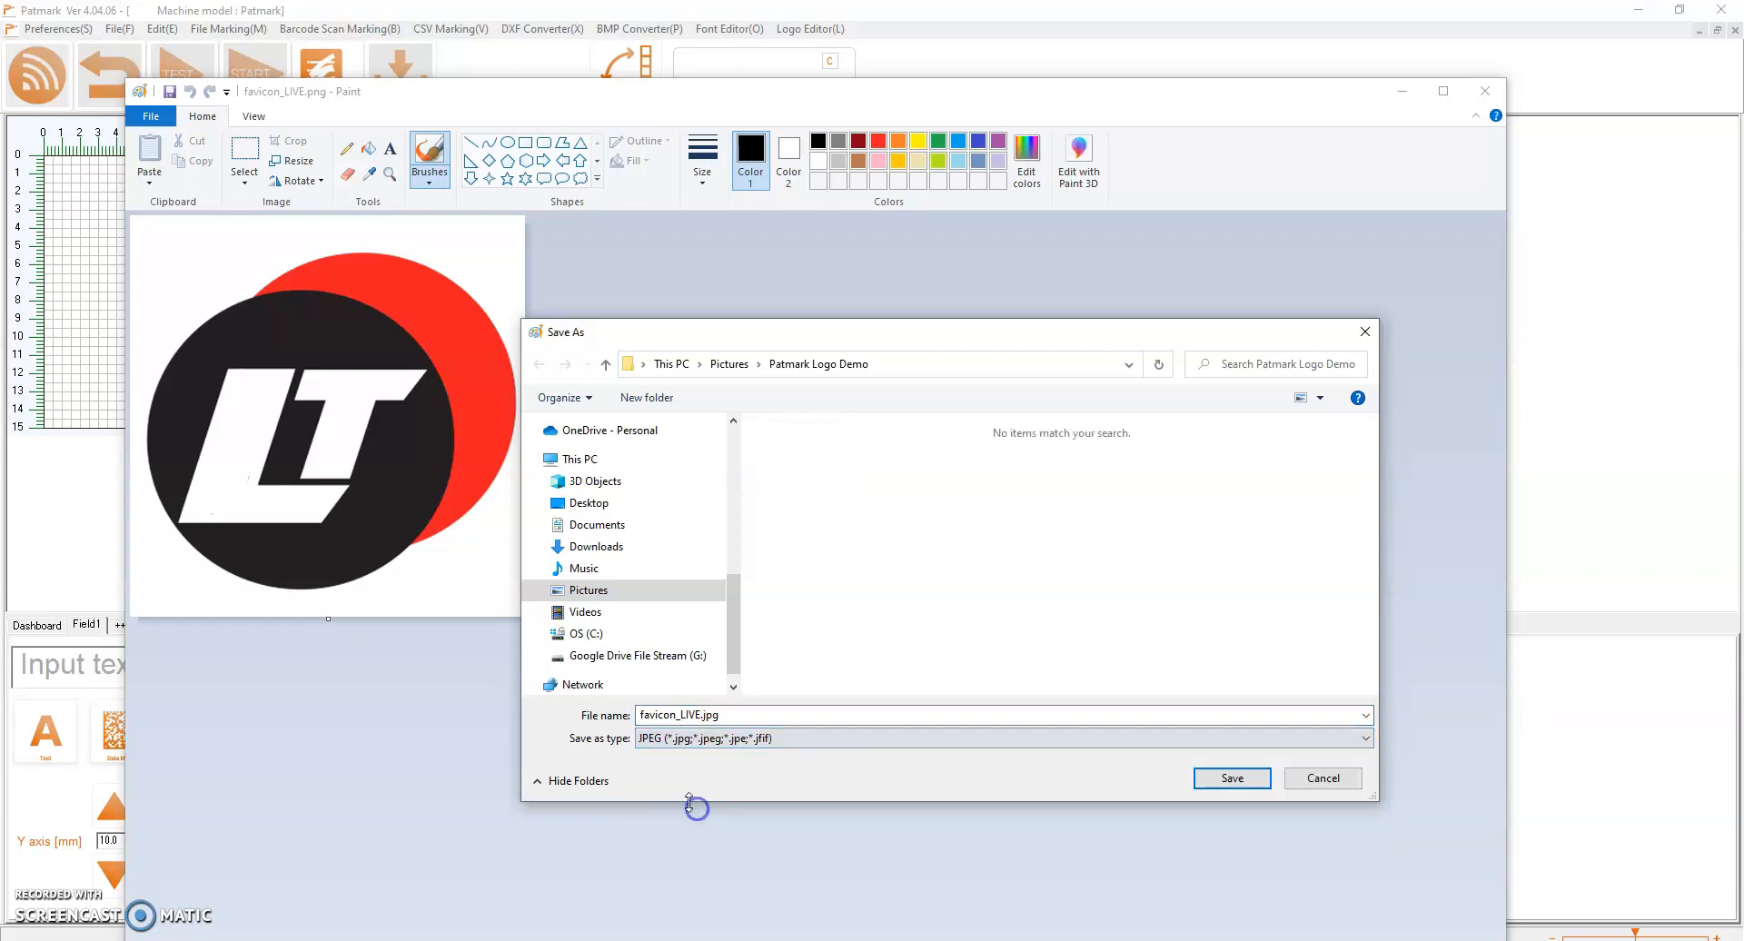
left_click(1254, 787)
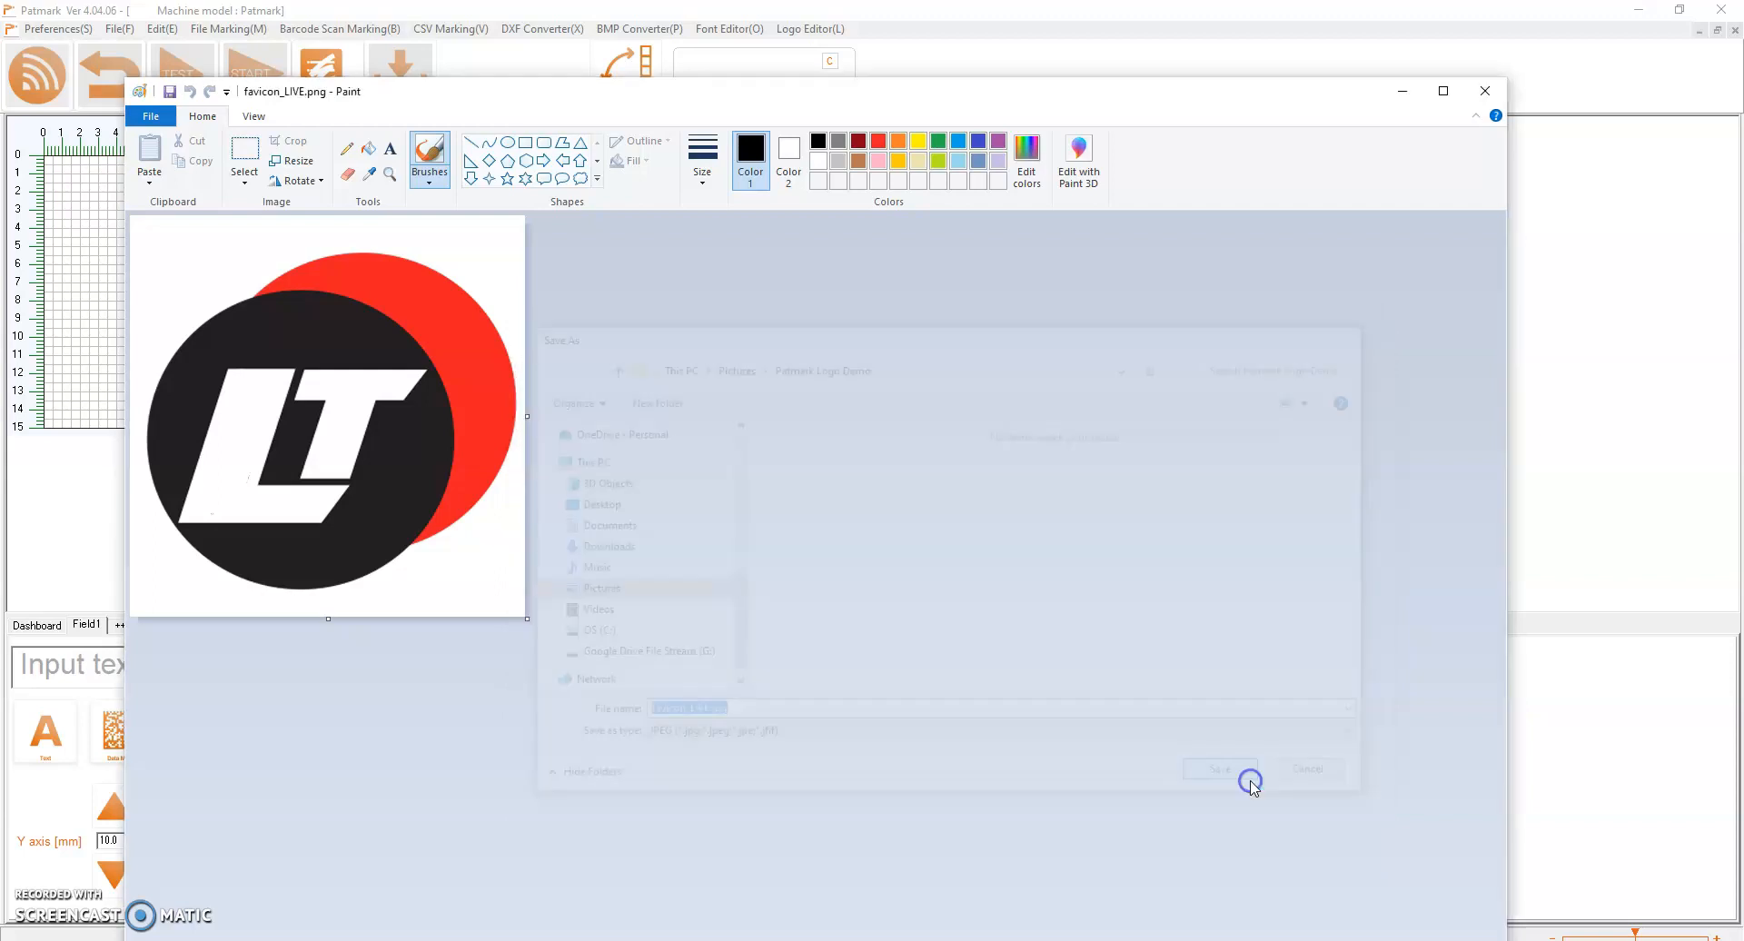
left_click(869, 599)
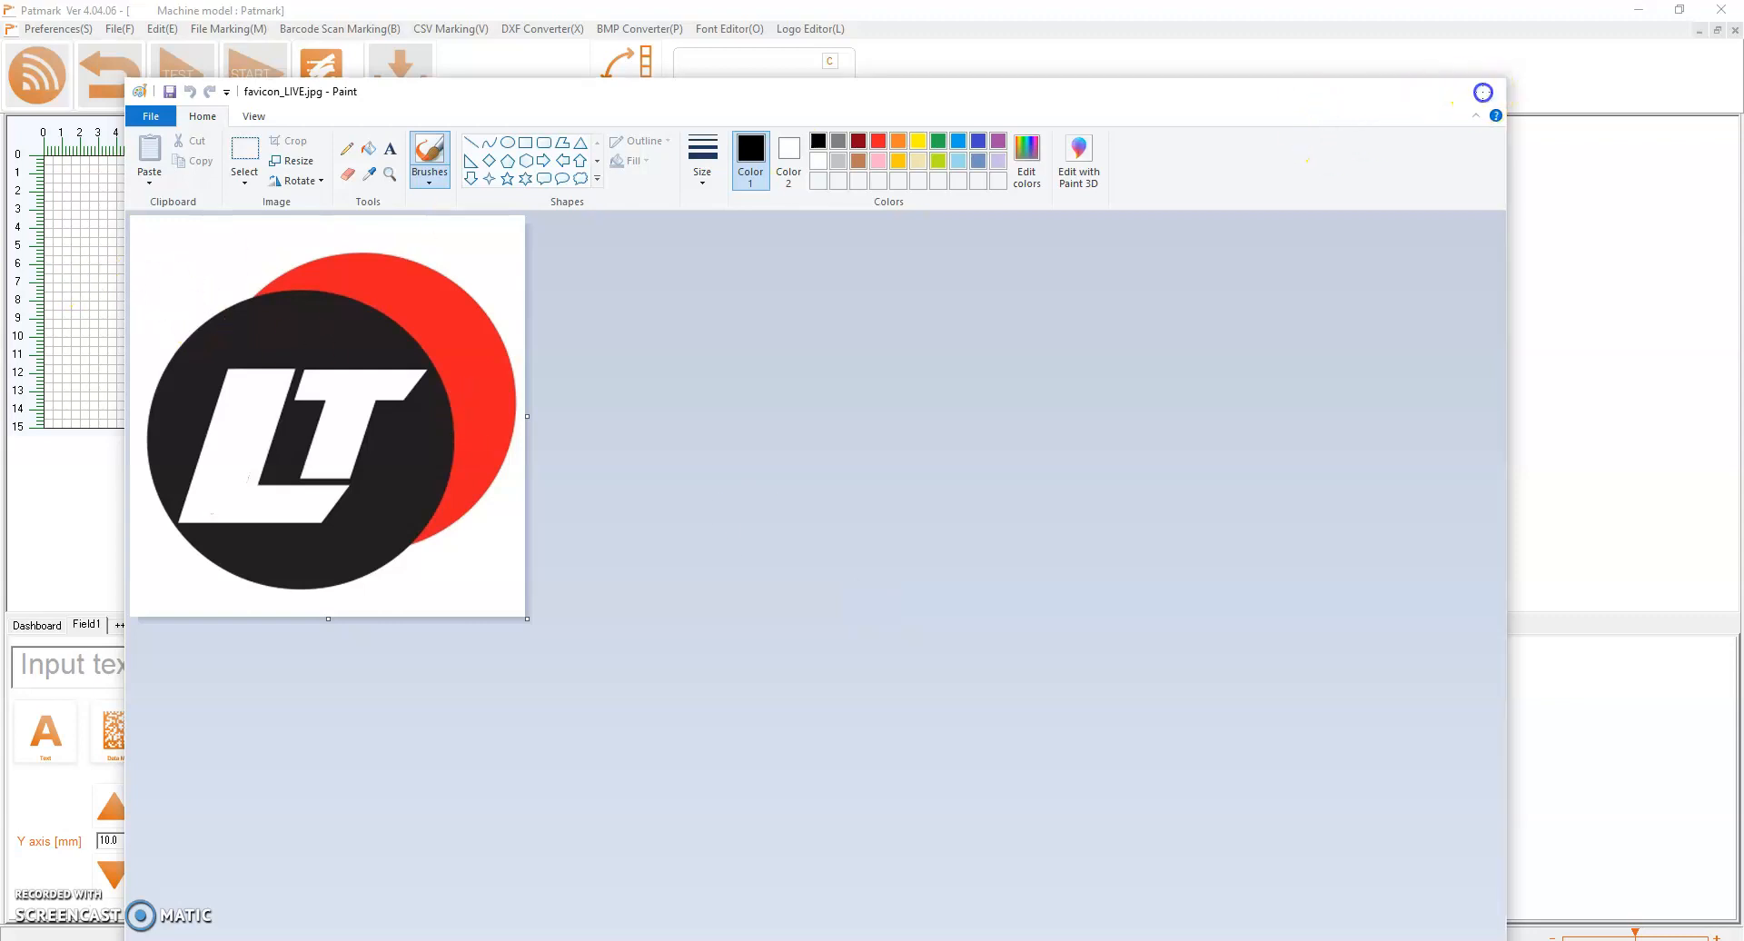
left_click(1485, 91)
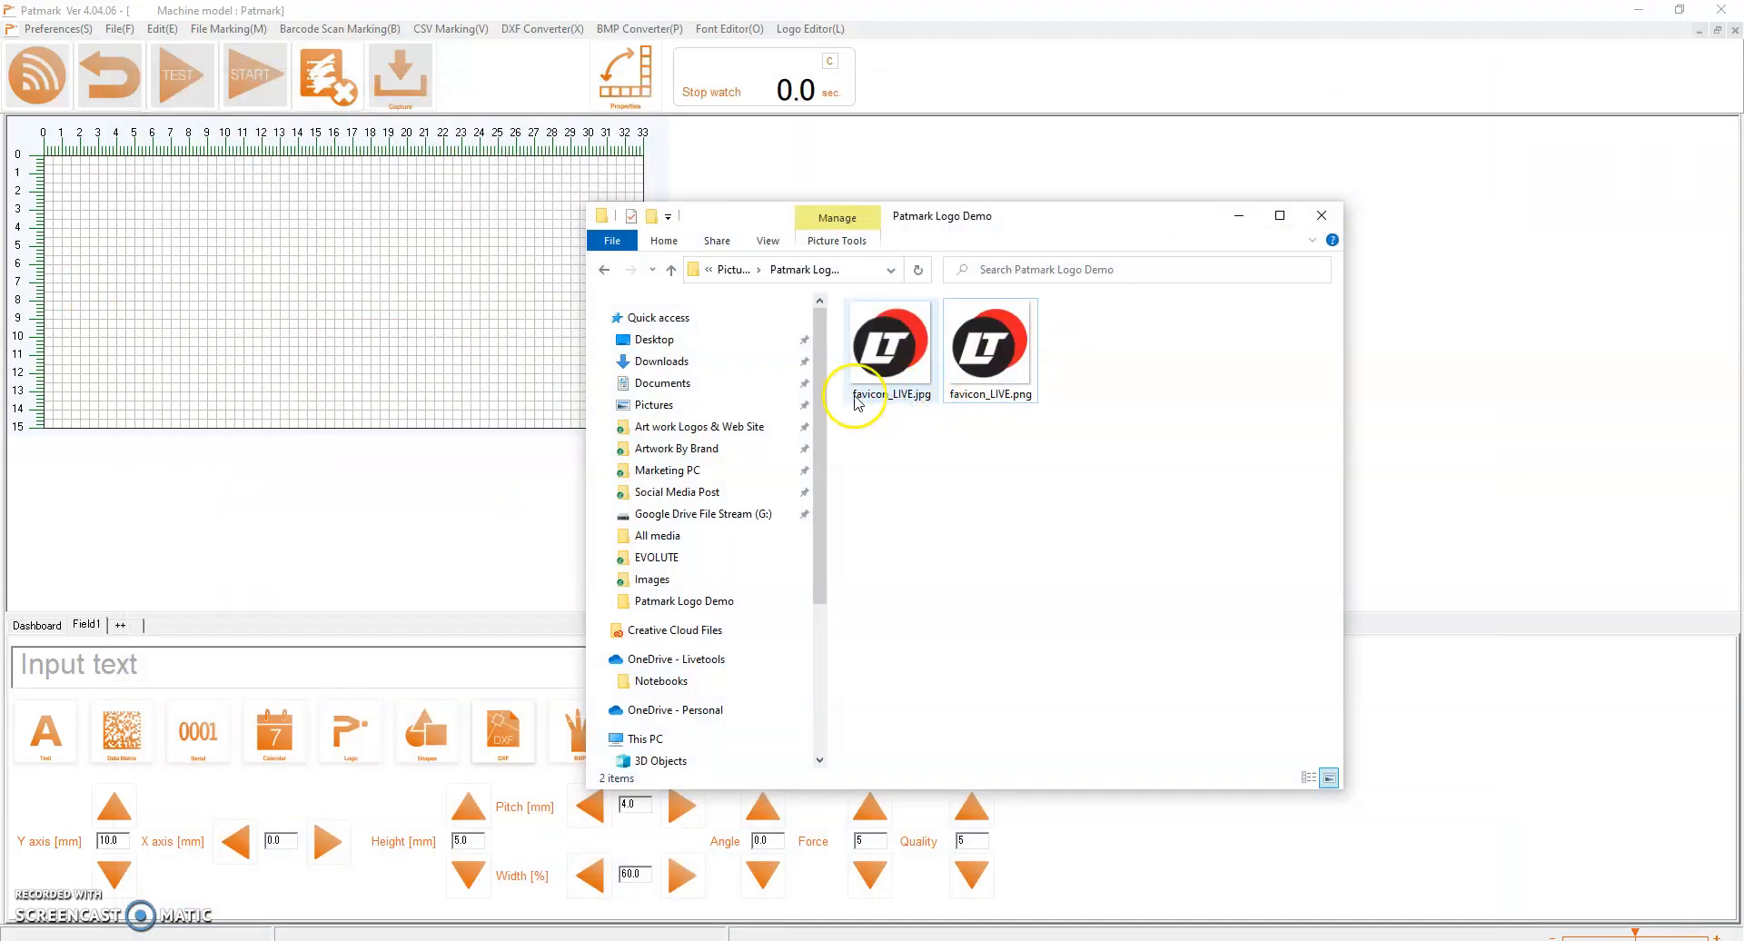
Switch back to Patmark and load favicon_LIVE.jpg as the background image in the Logo Editor
left_click(455, 342)
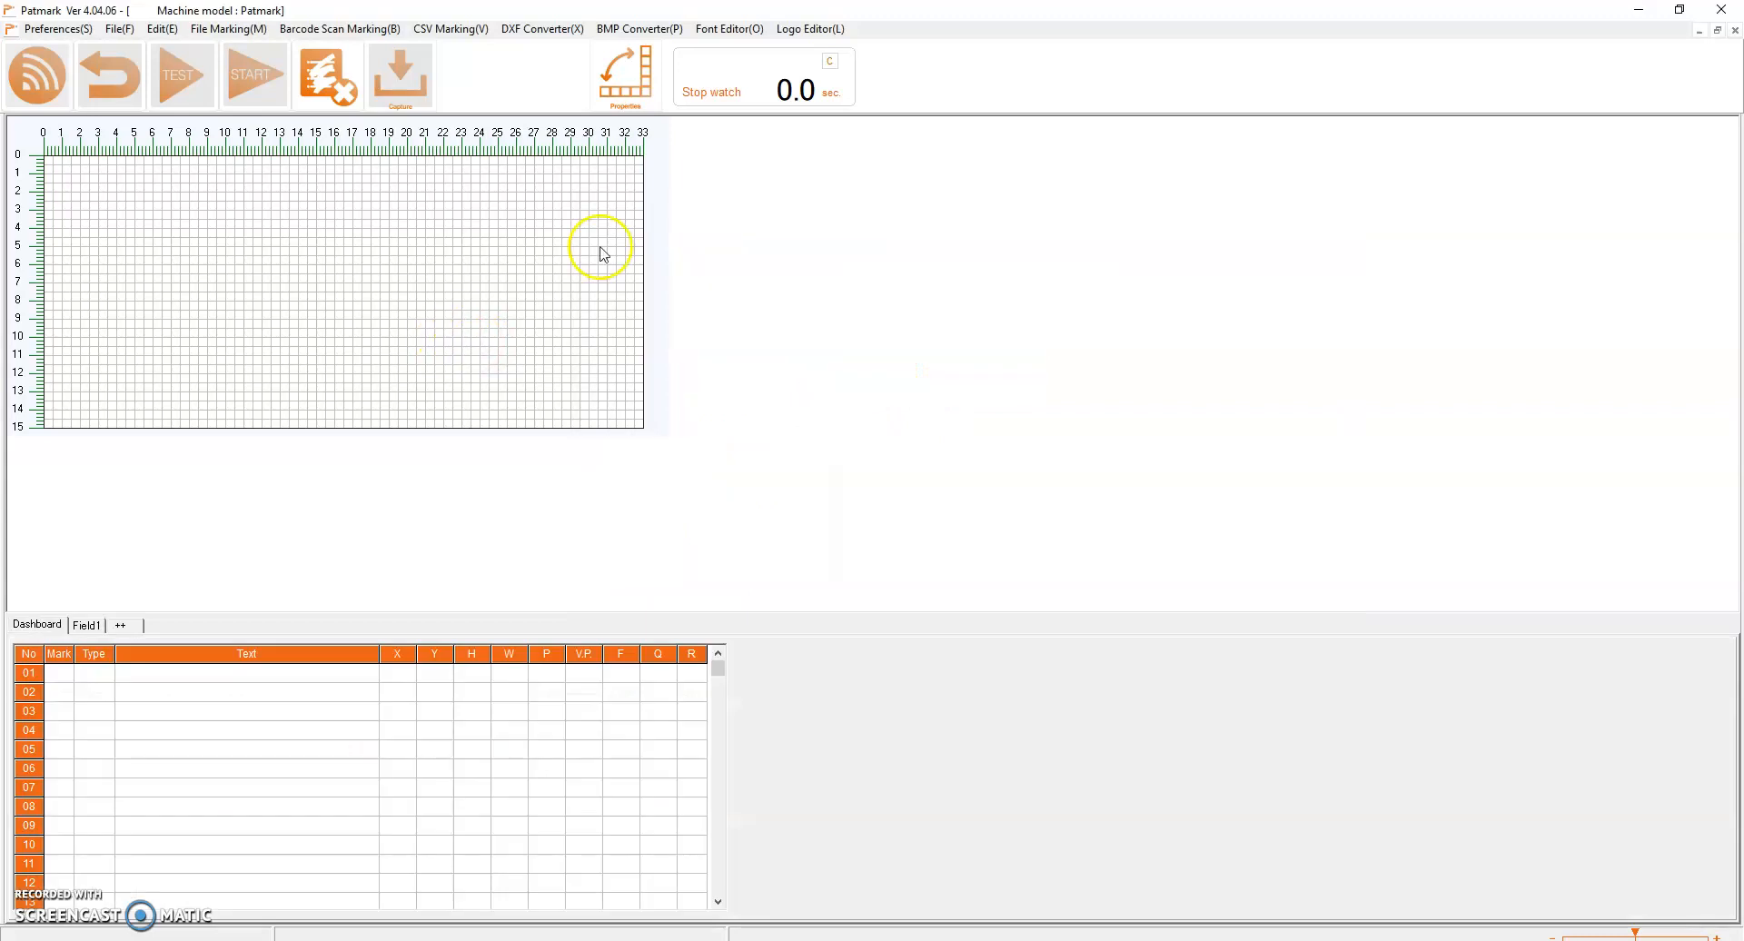
left_click(818, 33)
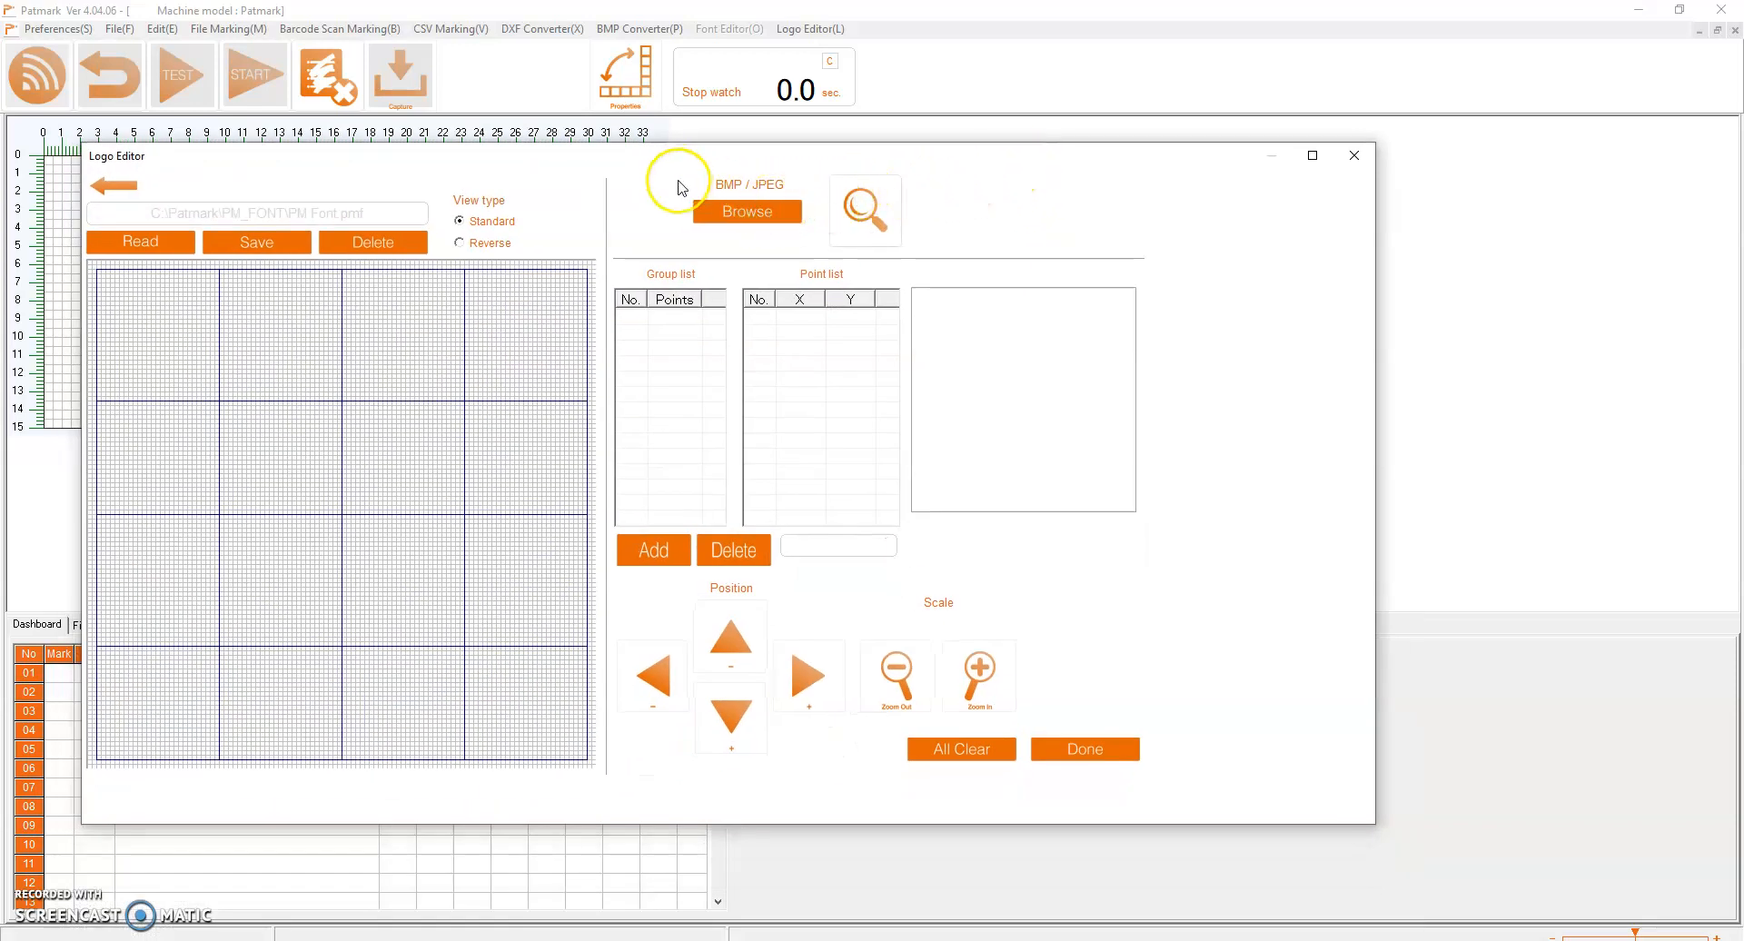
left_click(734, 221)
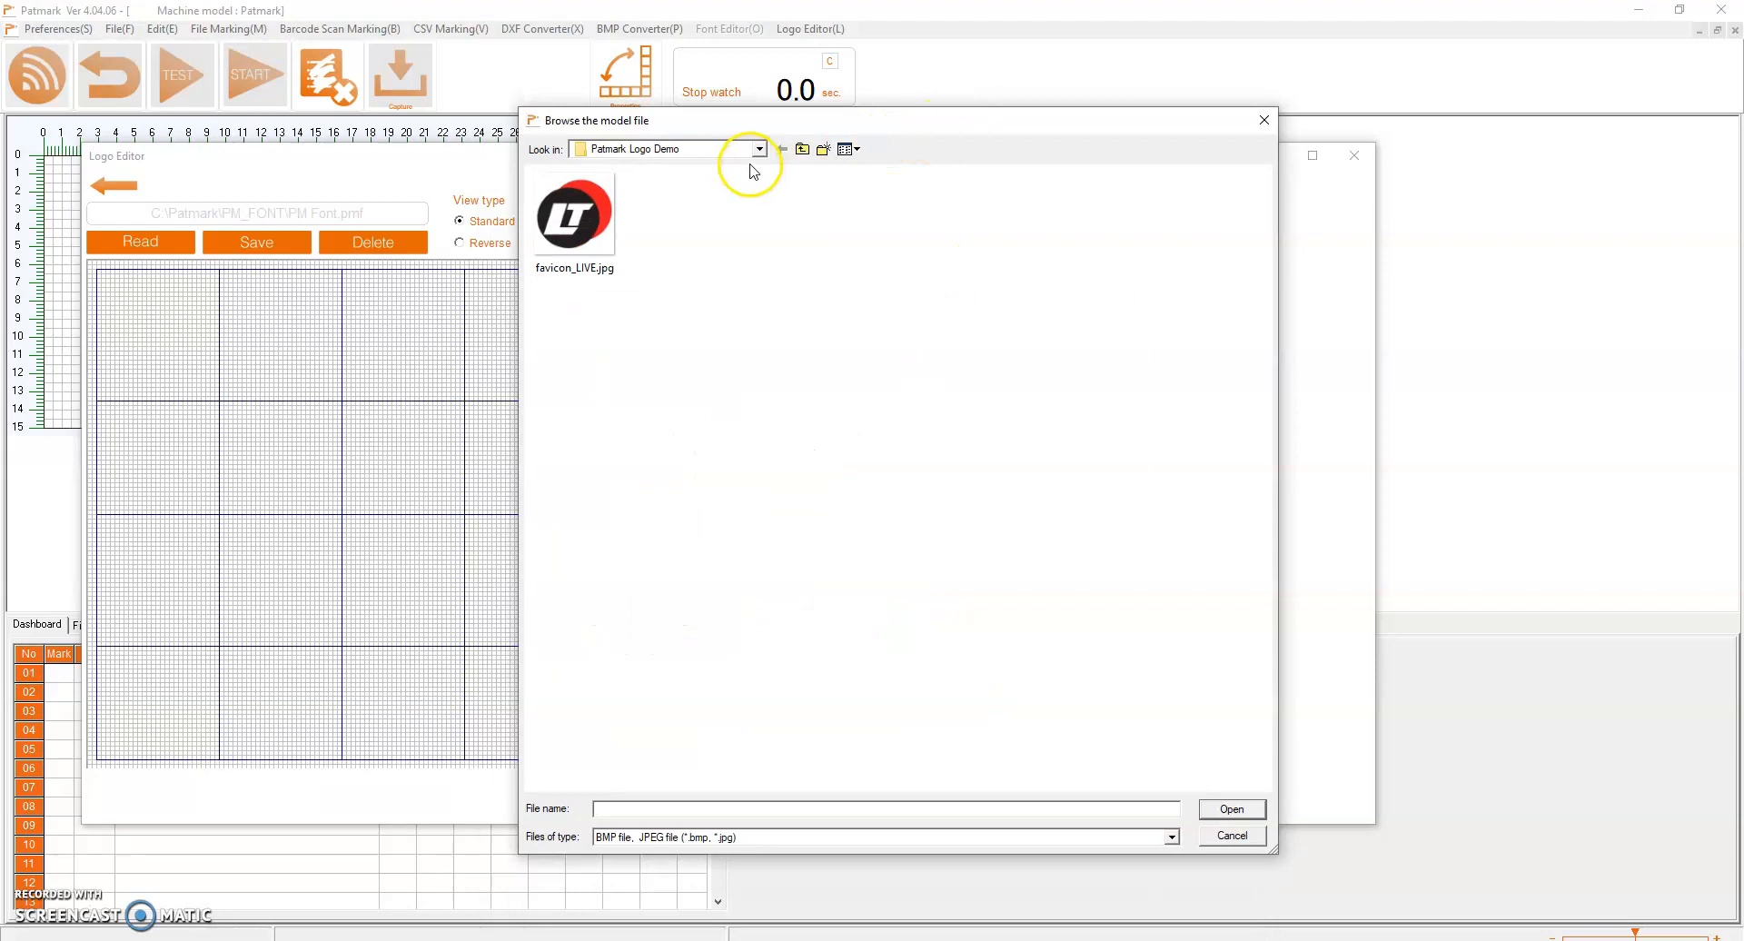
left_click(591, 226)
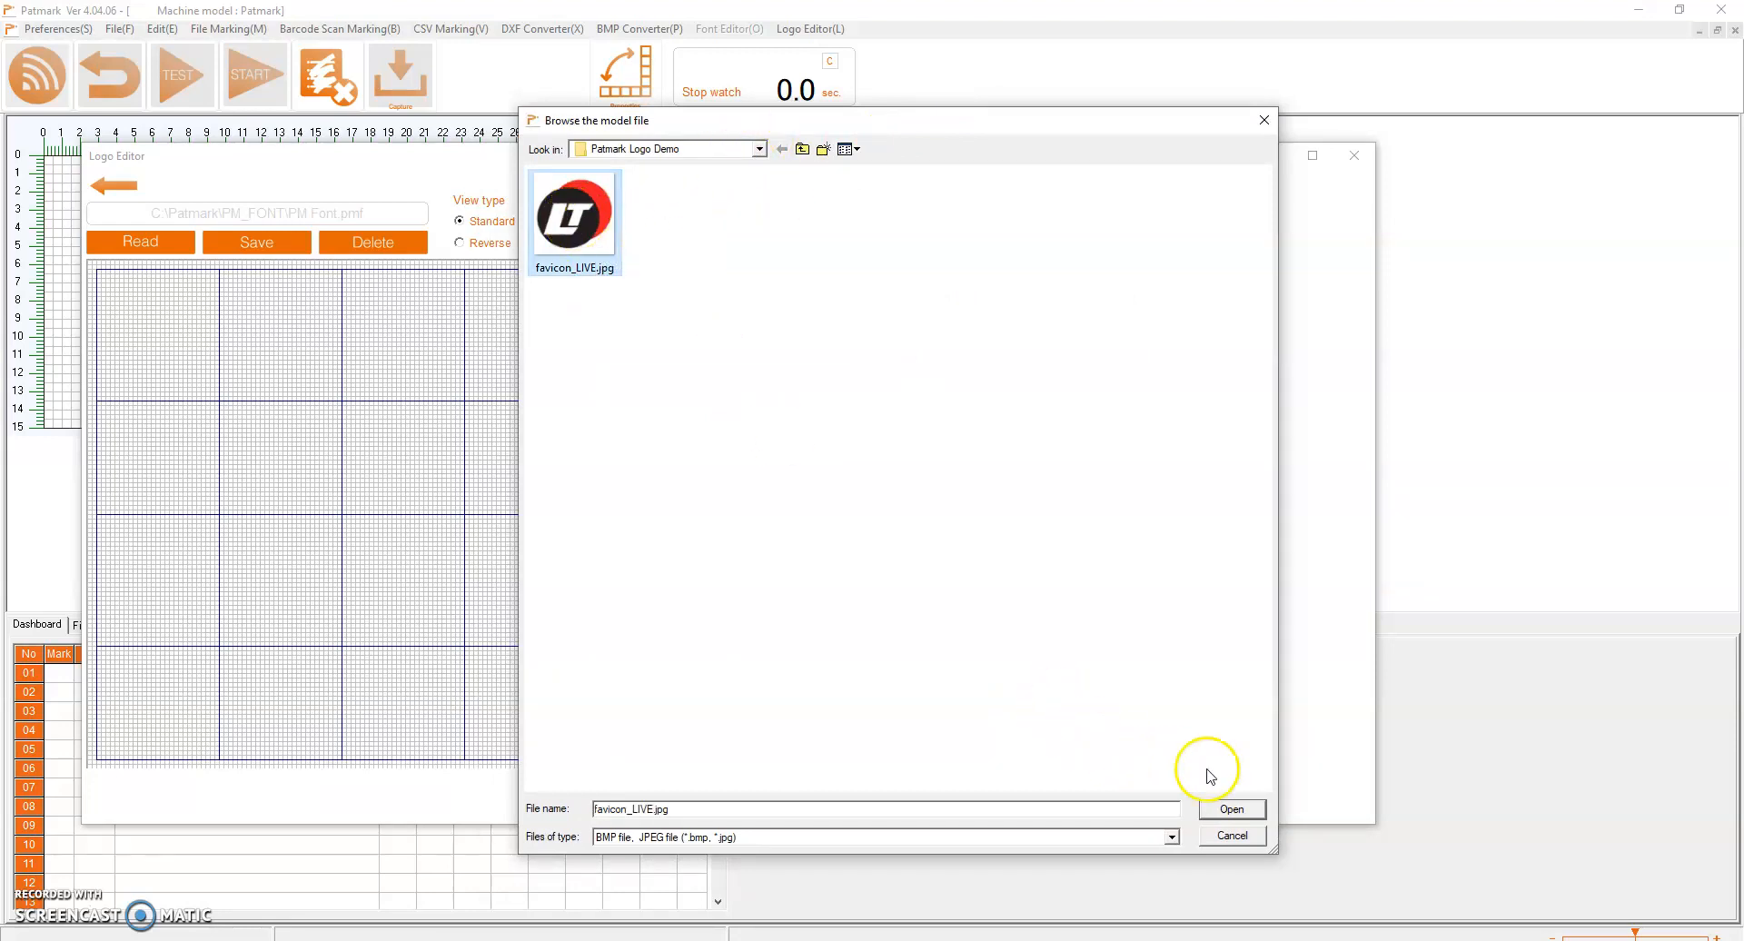
left_click(1233, 809)
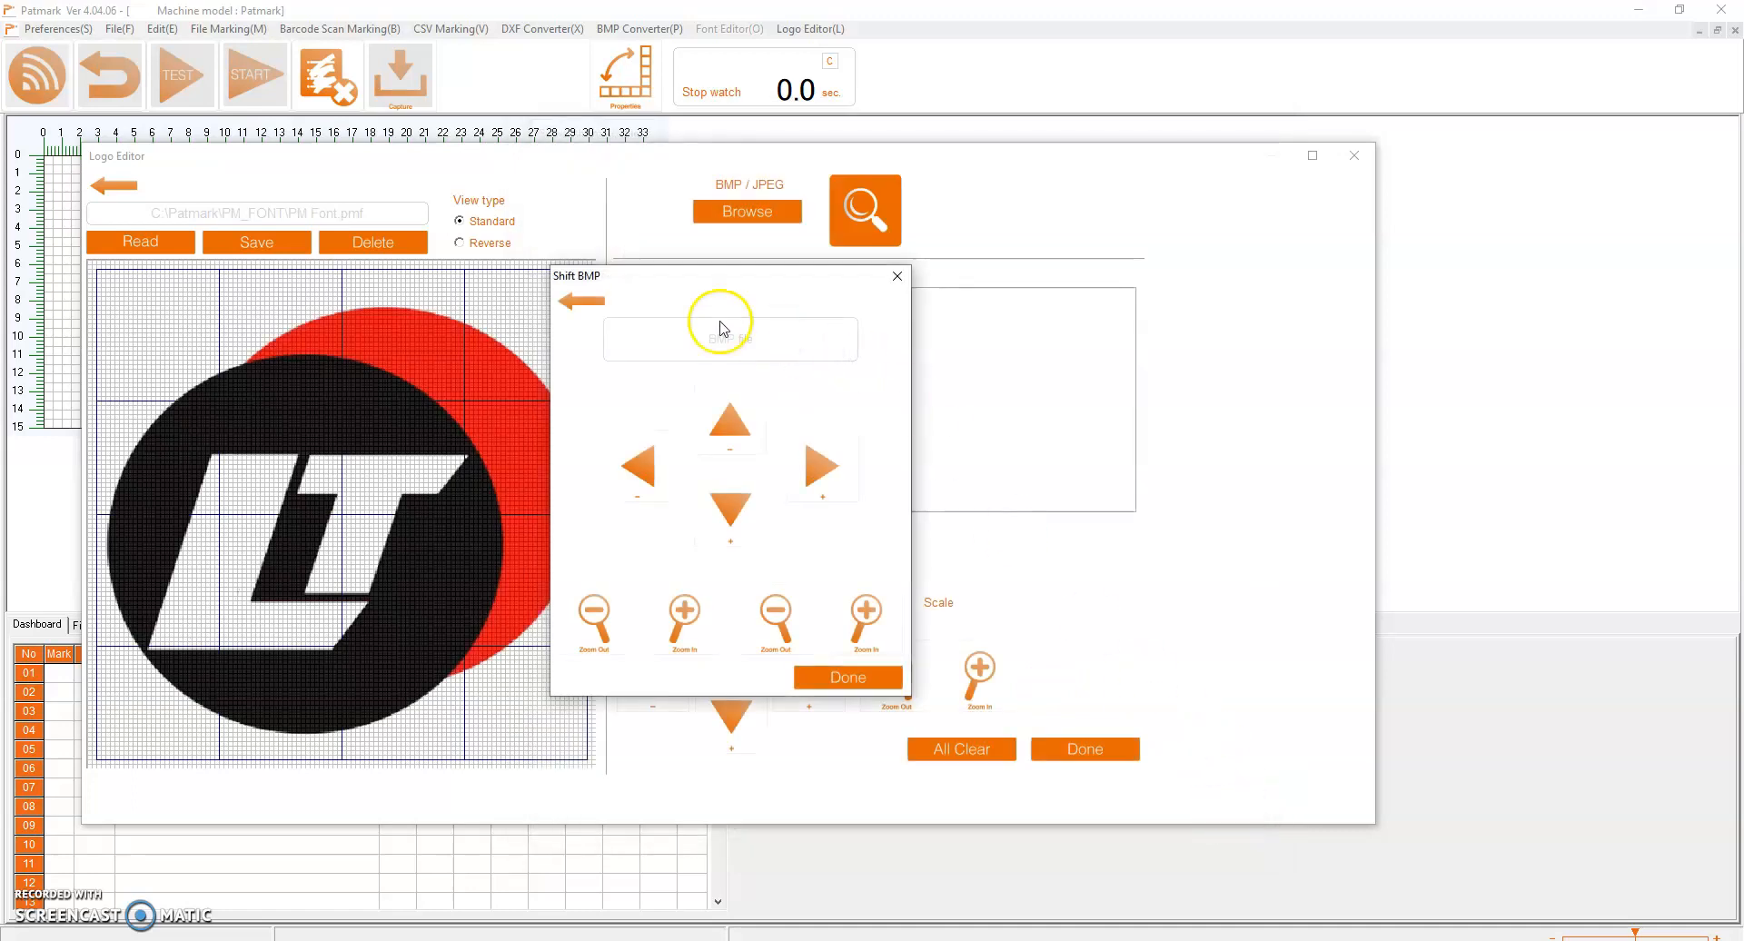
Shift the imported logo image upward and to the left so its circles lie within the drawing grid
left_click(1077, 420)
left_click(1077, 409)
left_click(1077, 409)
left_click(976, 449)
left_click(975, 451)
left_click(974, 446)
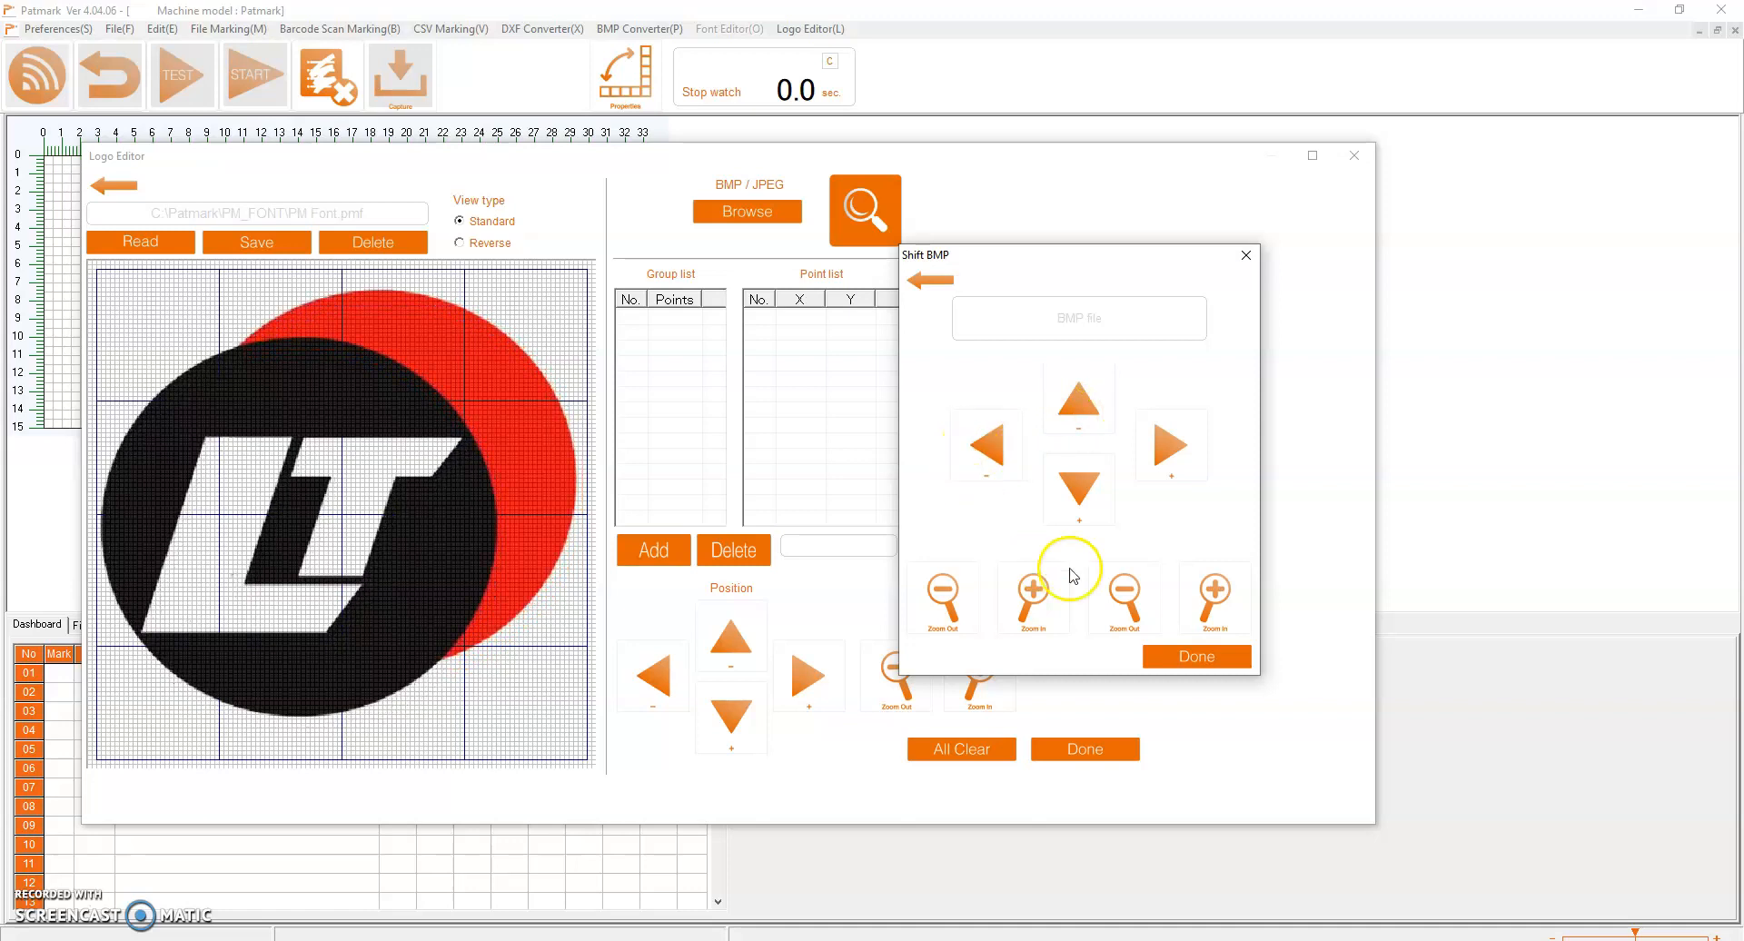
Fine-tune the vertical scale of the logo image and accept its placement on the grid
left_click(1129, 605)
left_click(1204, 601)
left_click(1204, 600)
left_click(1205, 599)
left_click(1208, 597)
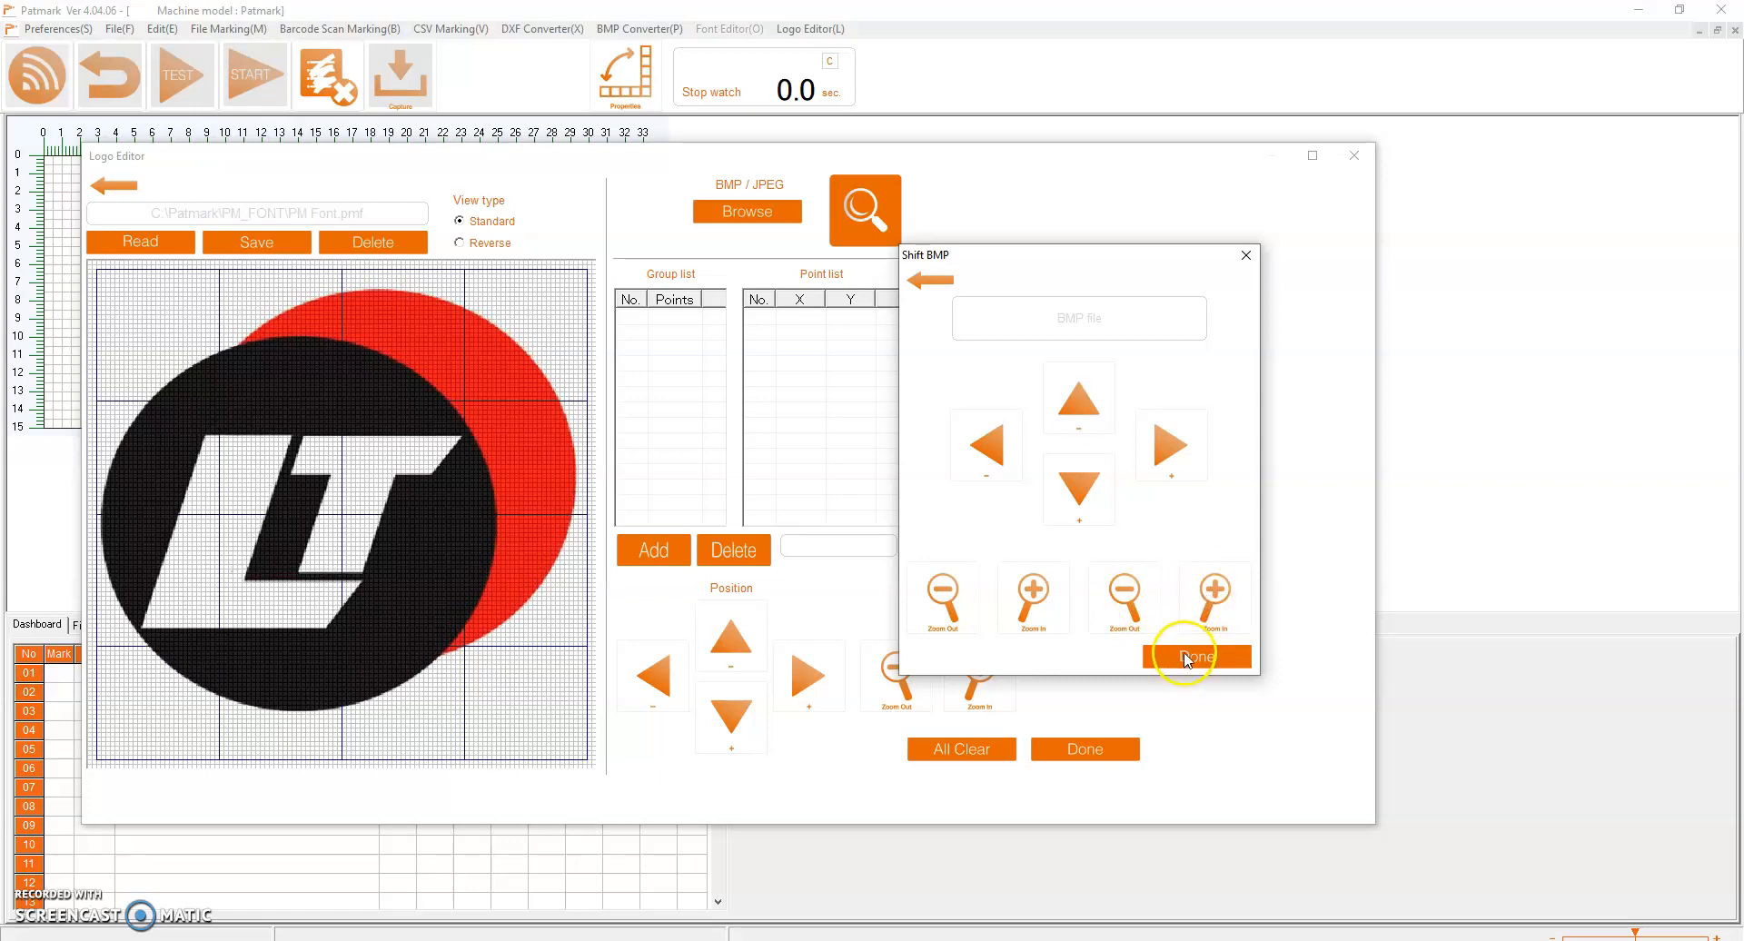
left_click(1185, 656)
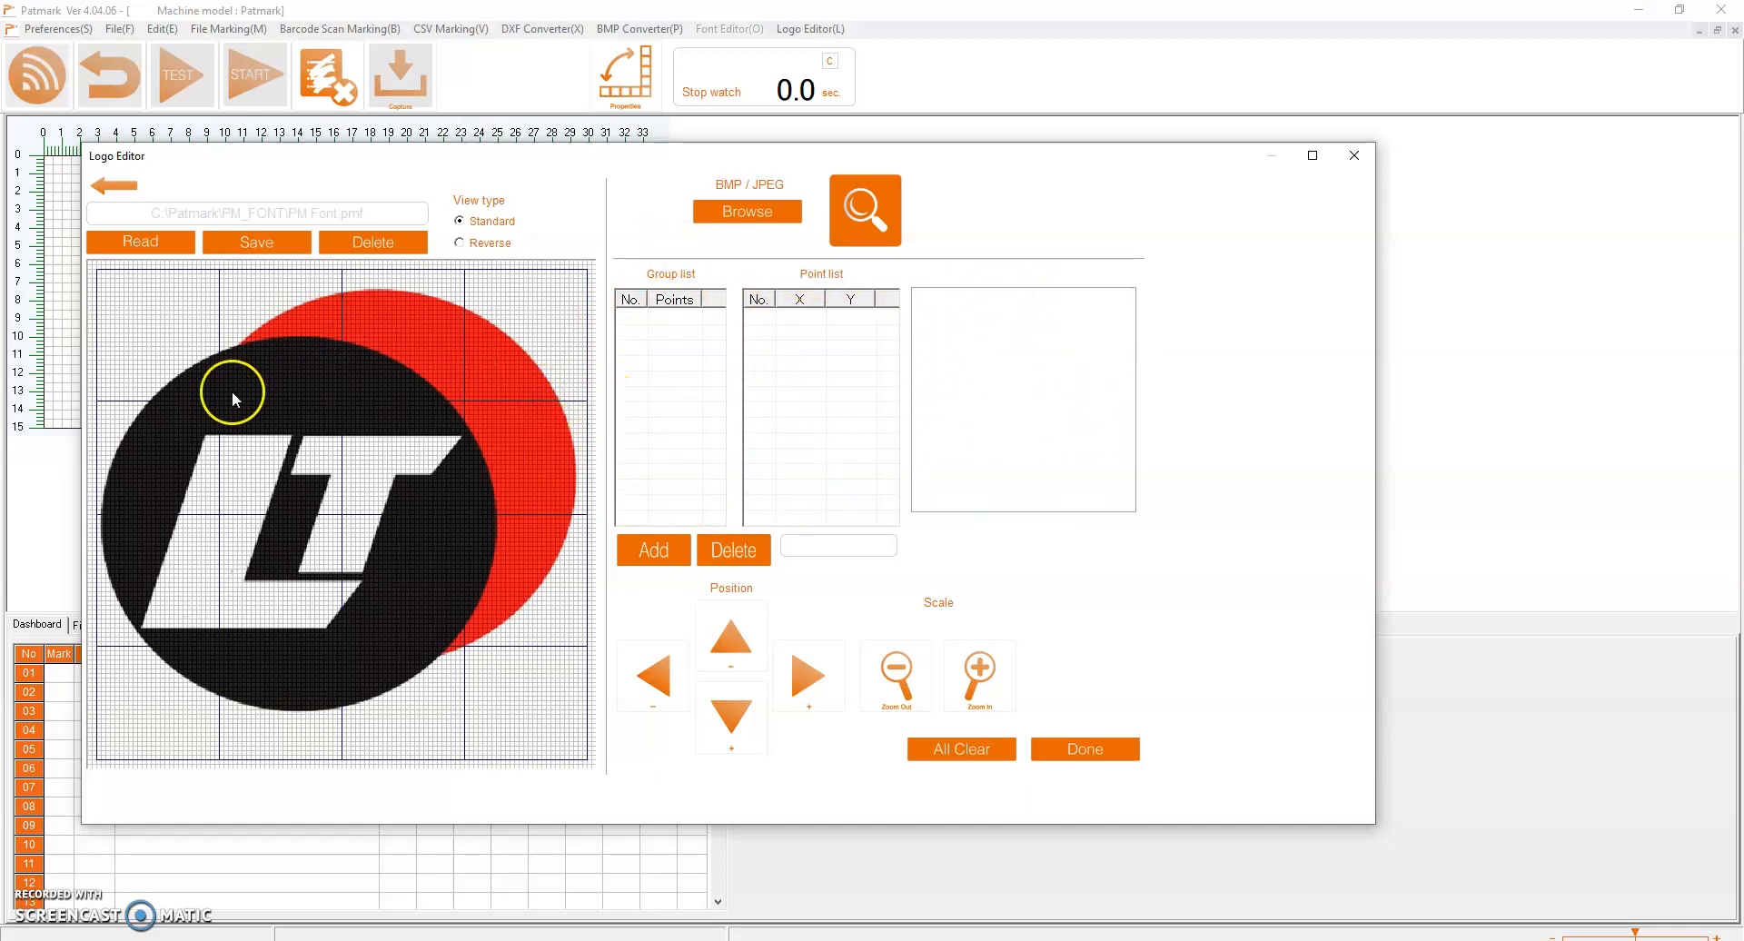
Add a first point group and trace a closed polygon around the edge of the black circle
left_click(658, 555)
left_click(239, 343)
left_click(128, 422)
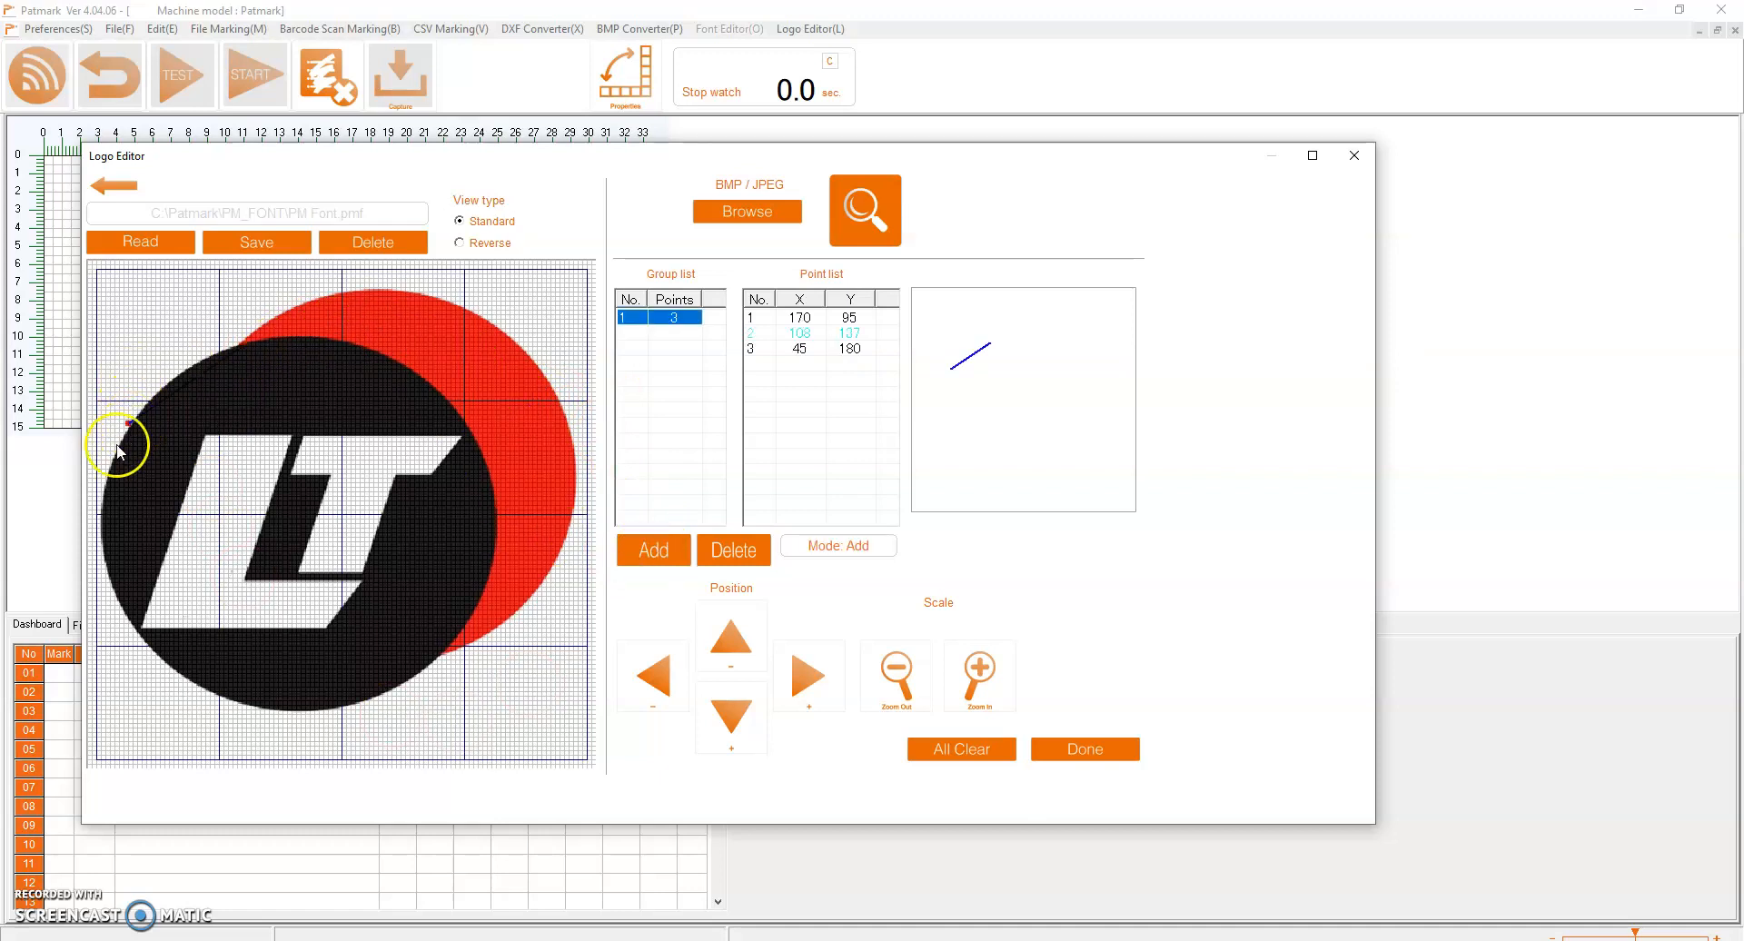
left_click(110, 579)
left_click(192, 682)
left_click(312, 709)
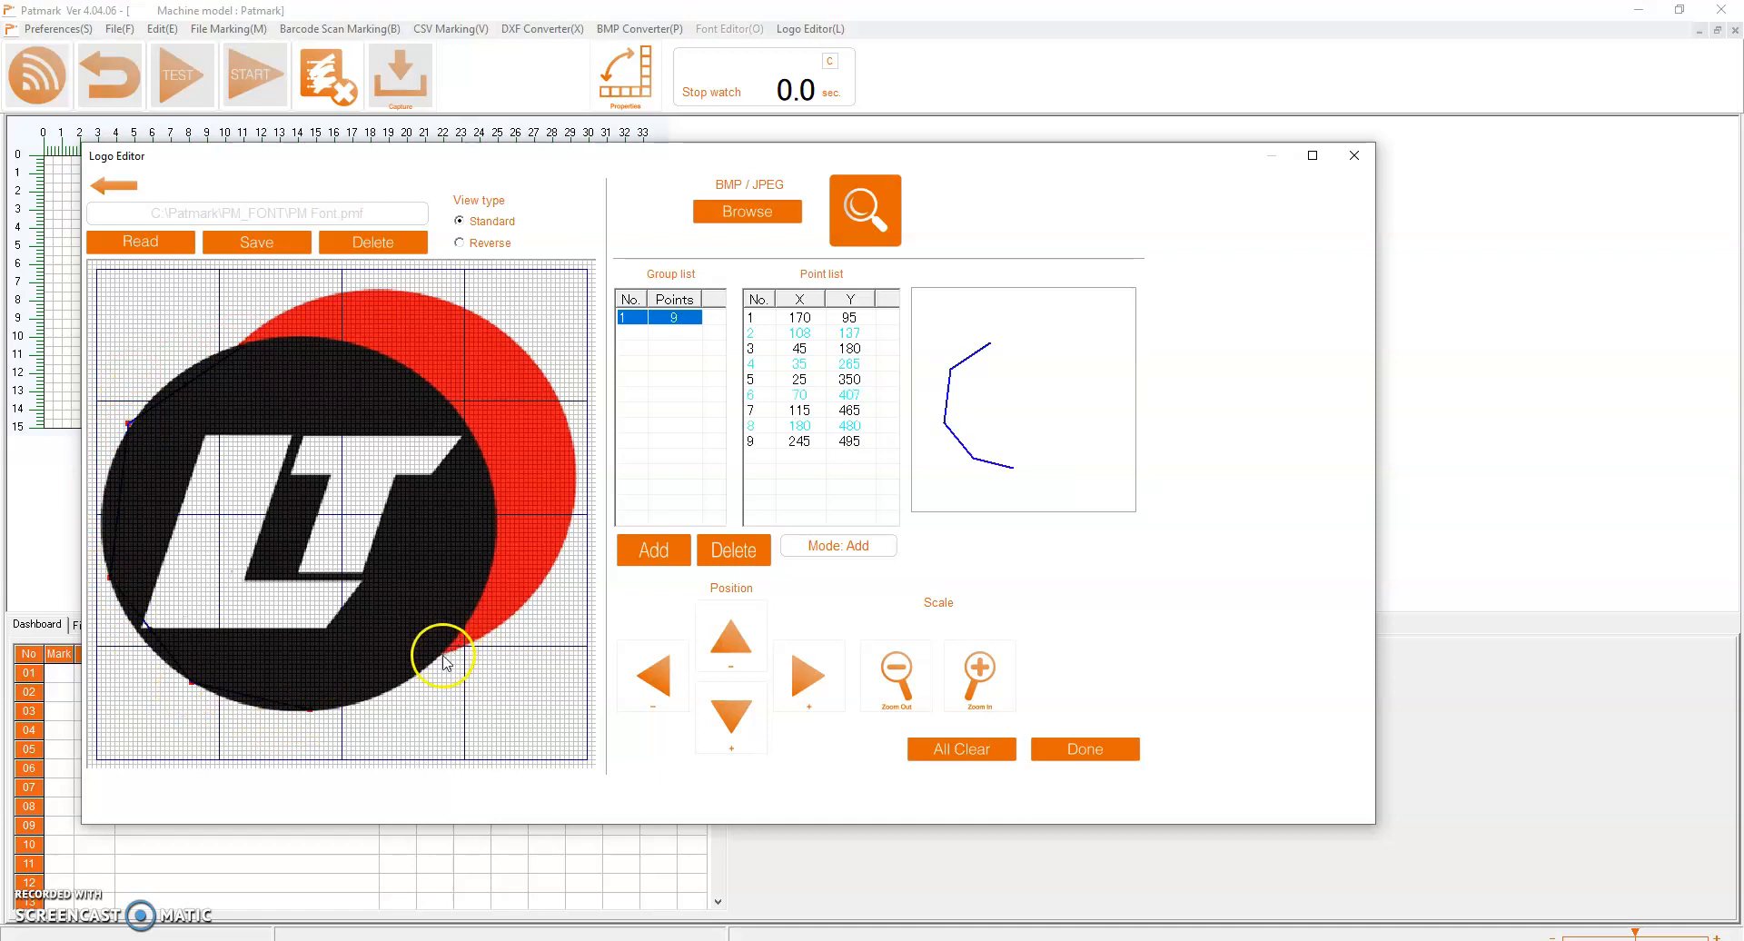
left_click(435, 658)
left_click(492, 543)
left_click(467, 423)
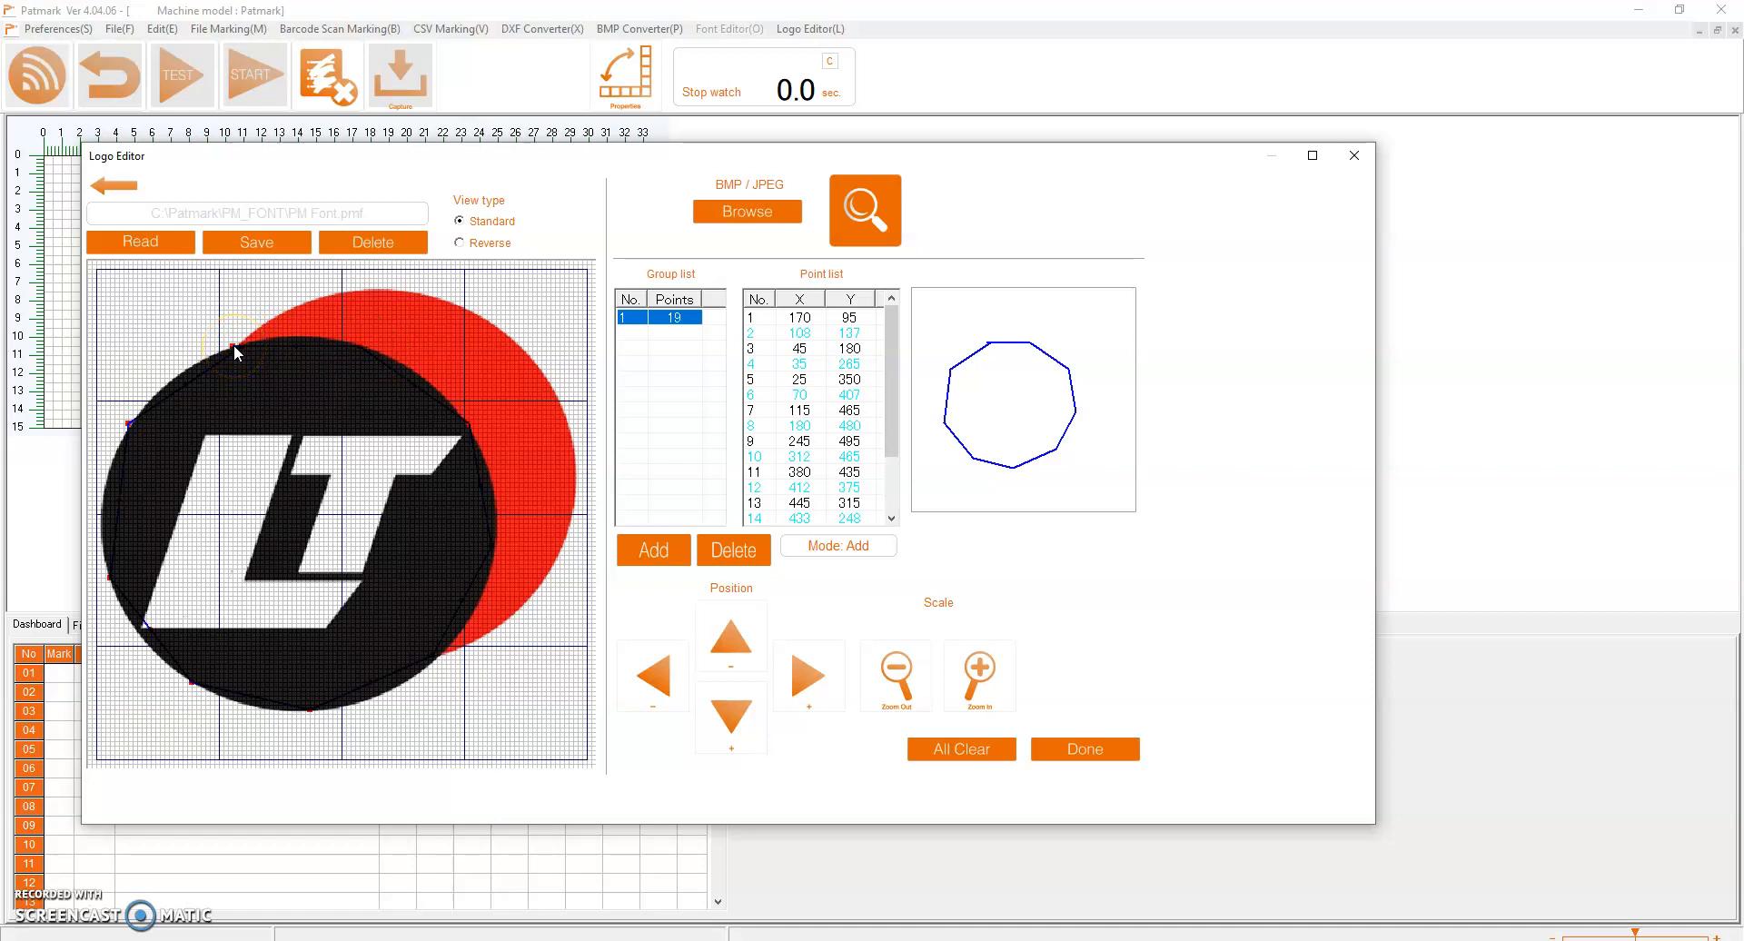
Pull the intermediate points of the first group outward so its segments curve along the black circle's edge
left_click(660, 323)
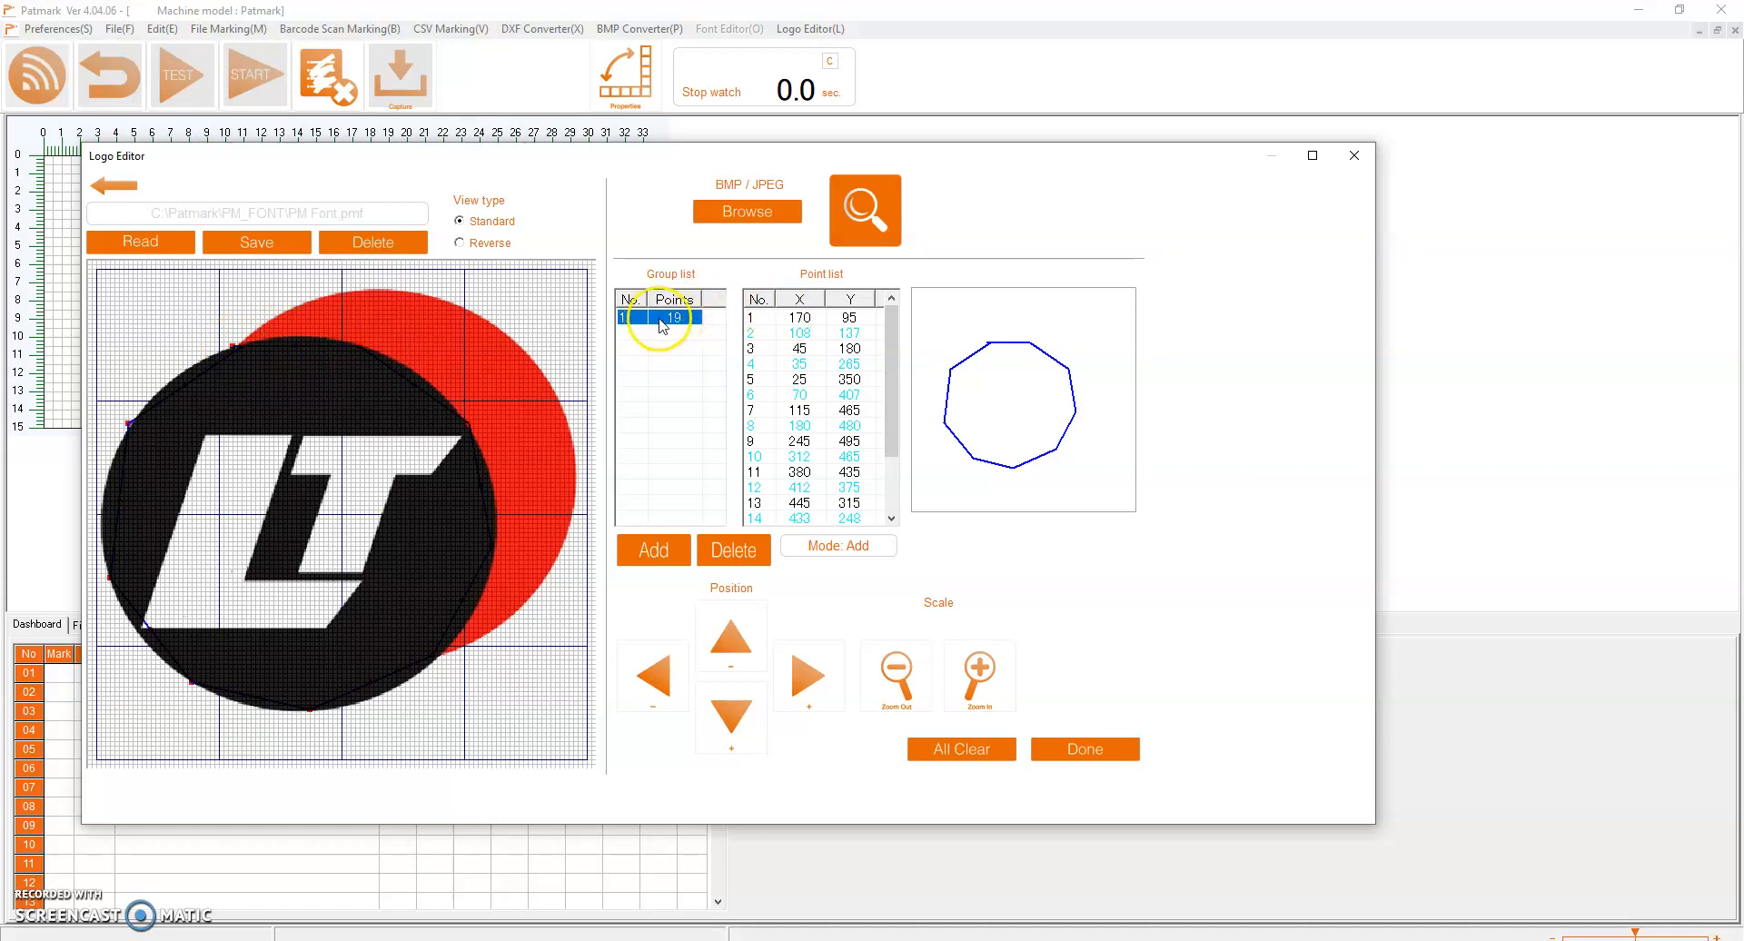
left_click(804, 320)
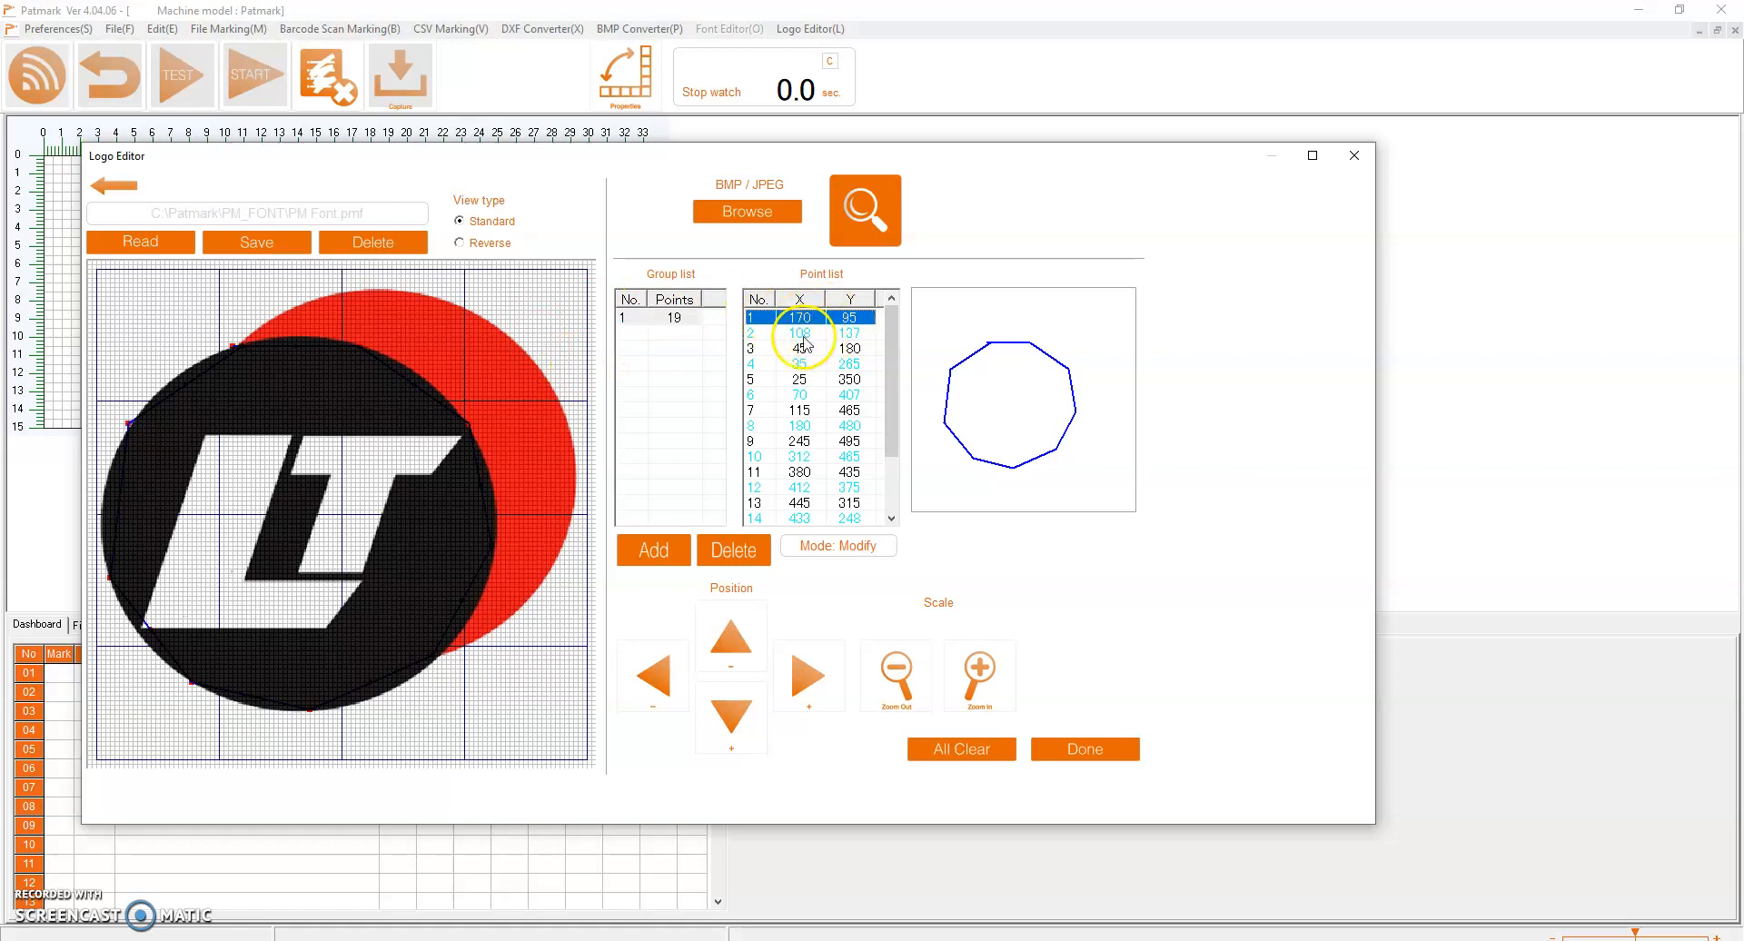
left_click(783, 334)
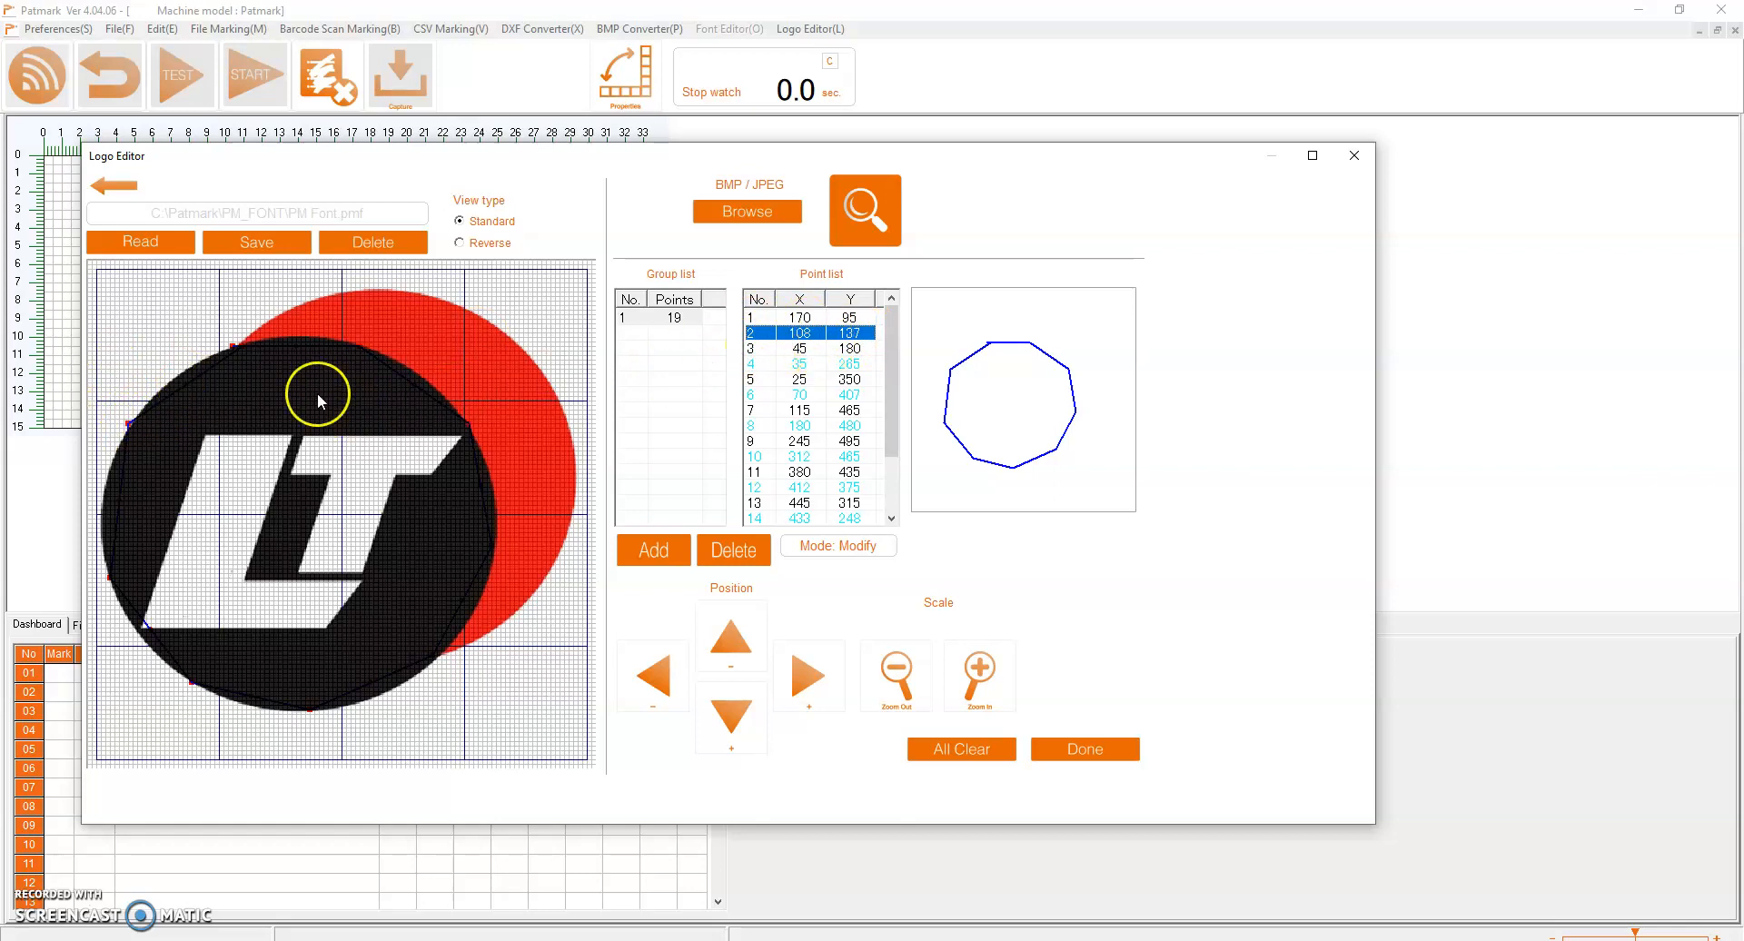
left_click_drag(183, 390, 174, 365)
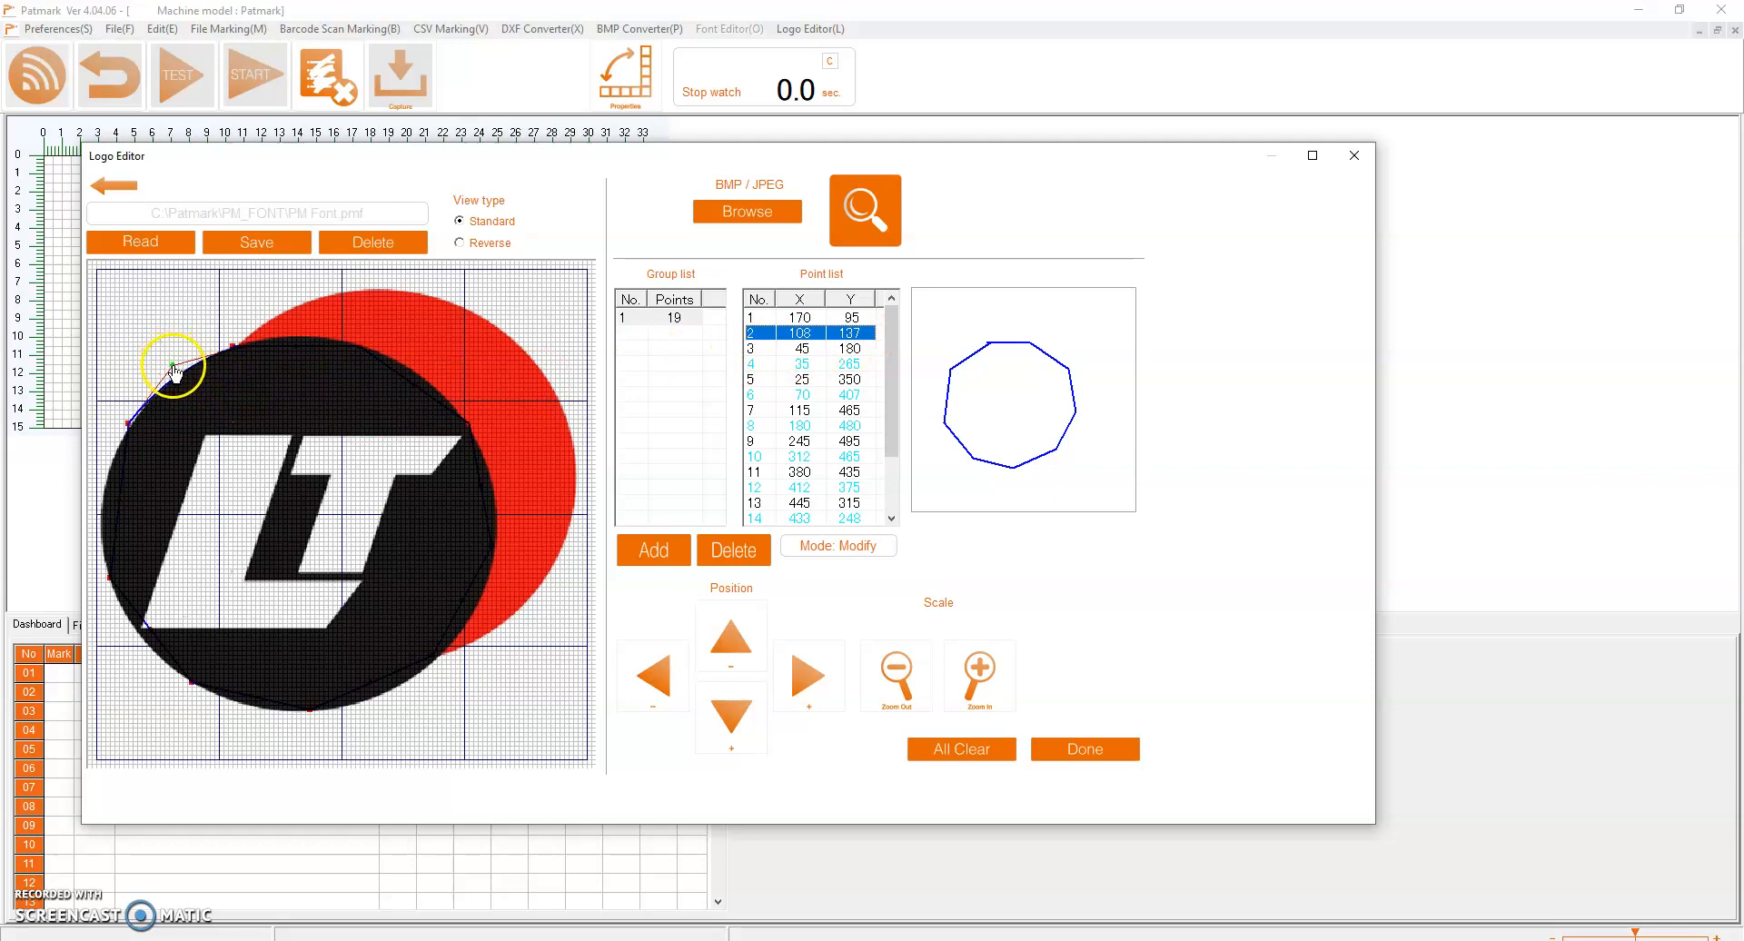
left_click_drag(118, 505, 88, 495)
left_click_drag(151, 633, 138, 646)
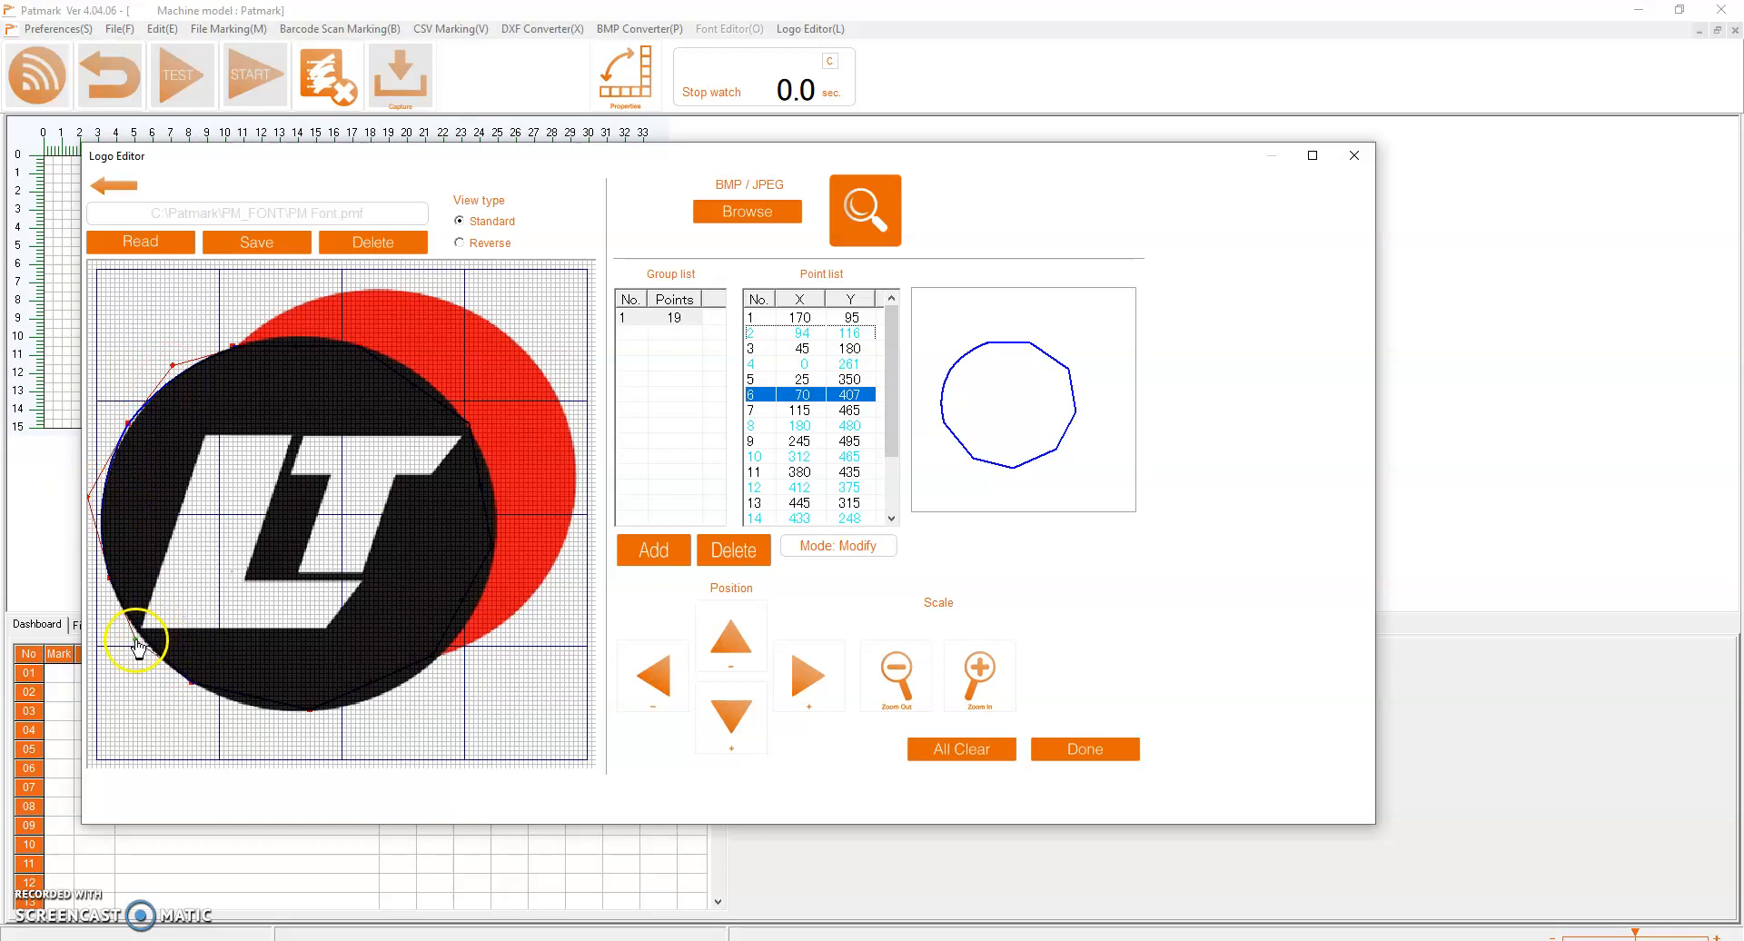
left_click_drag(254, 707, 254, 722)
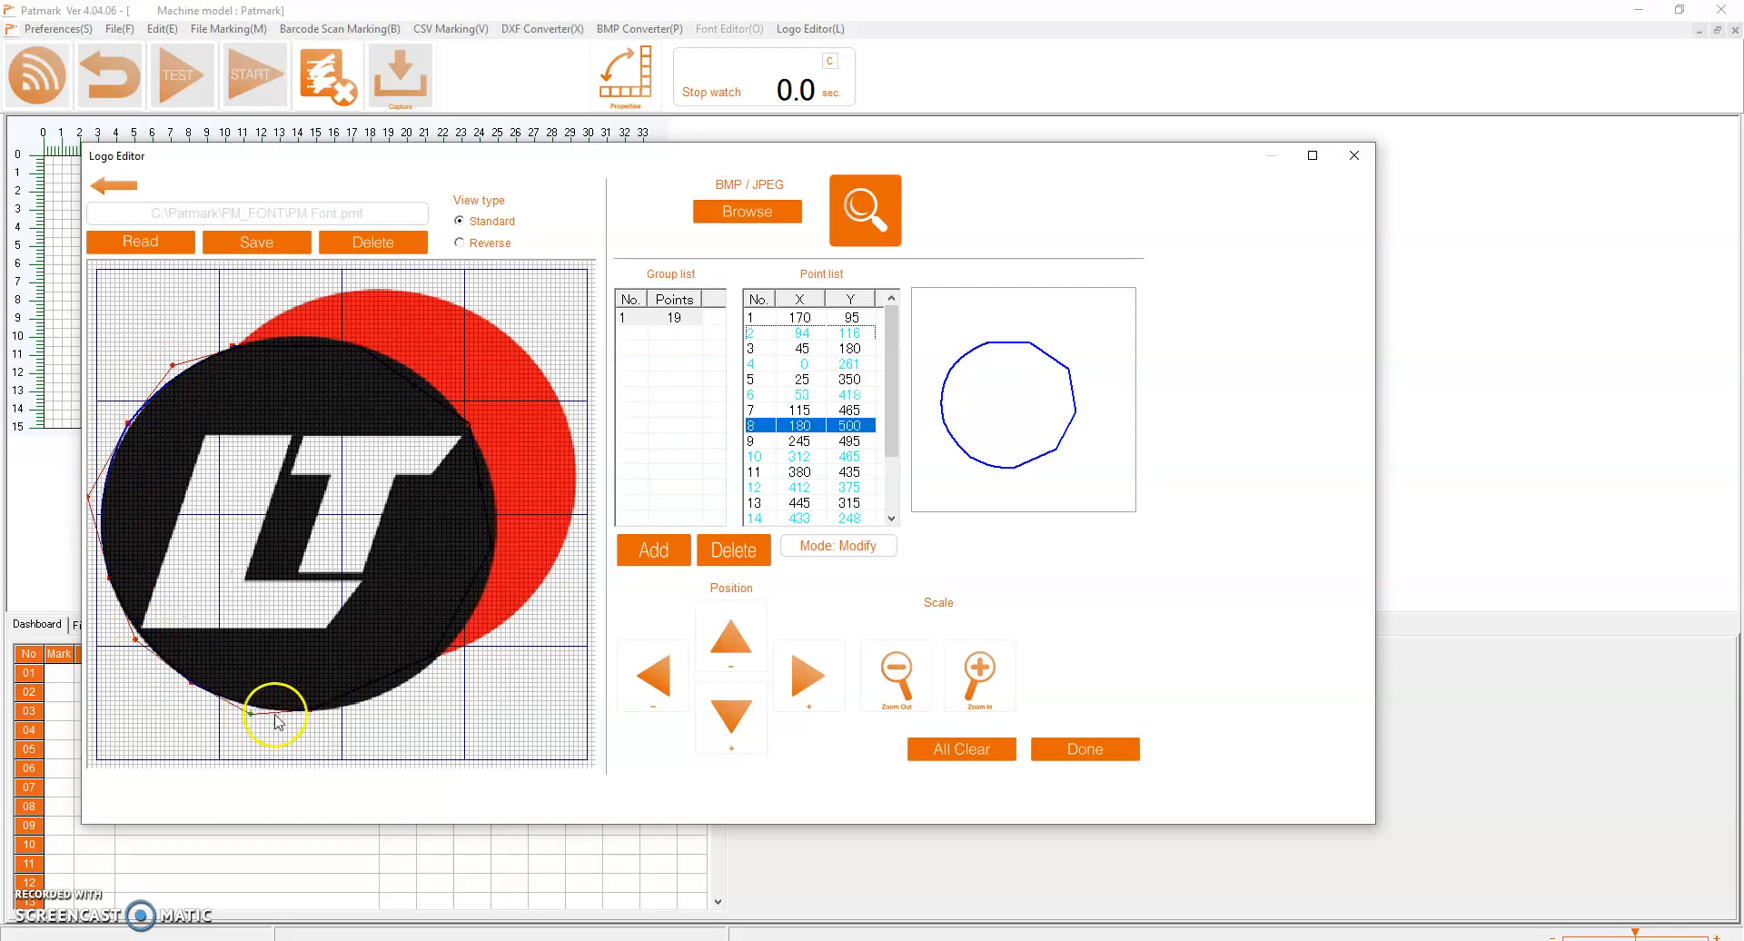
left_click_drag(376, 682, 392, 702)
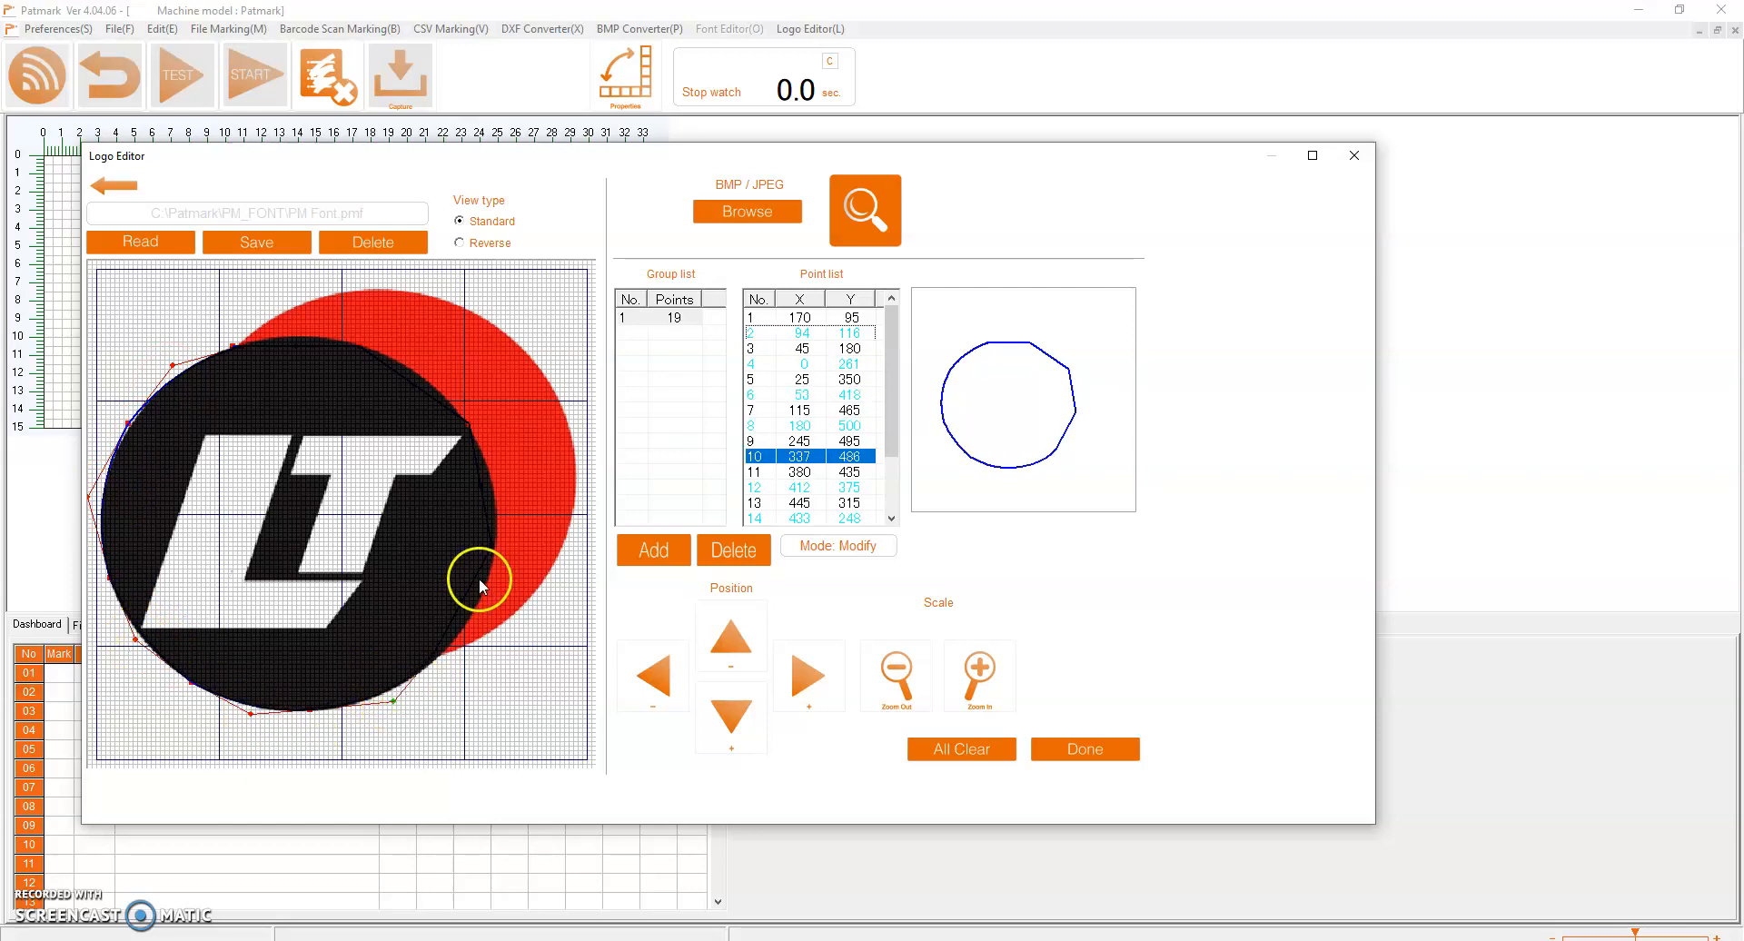
left_click_drag(460, 603, 486, 606)
left_click_drag(482, 483, 418, 369)
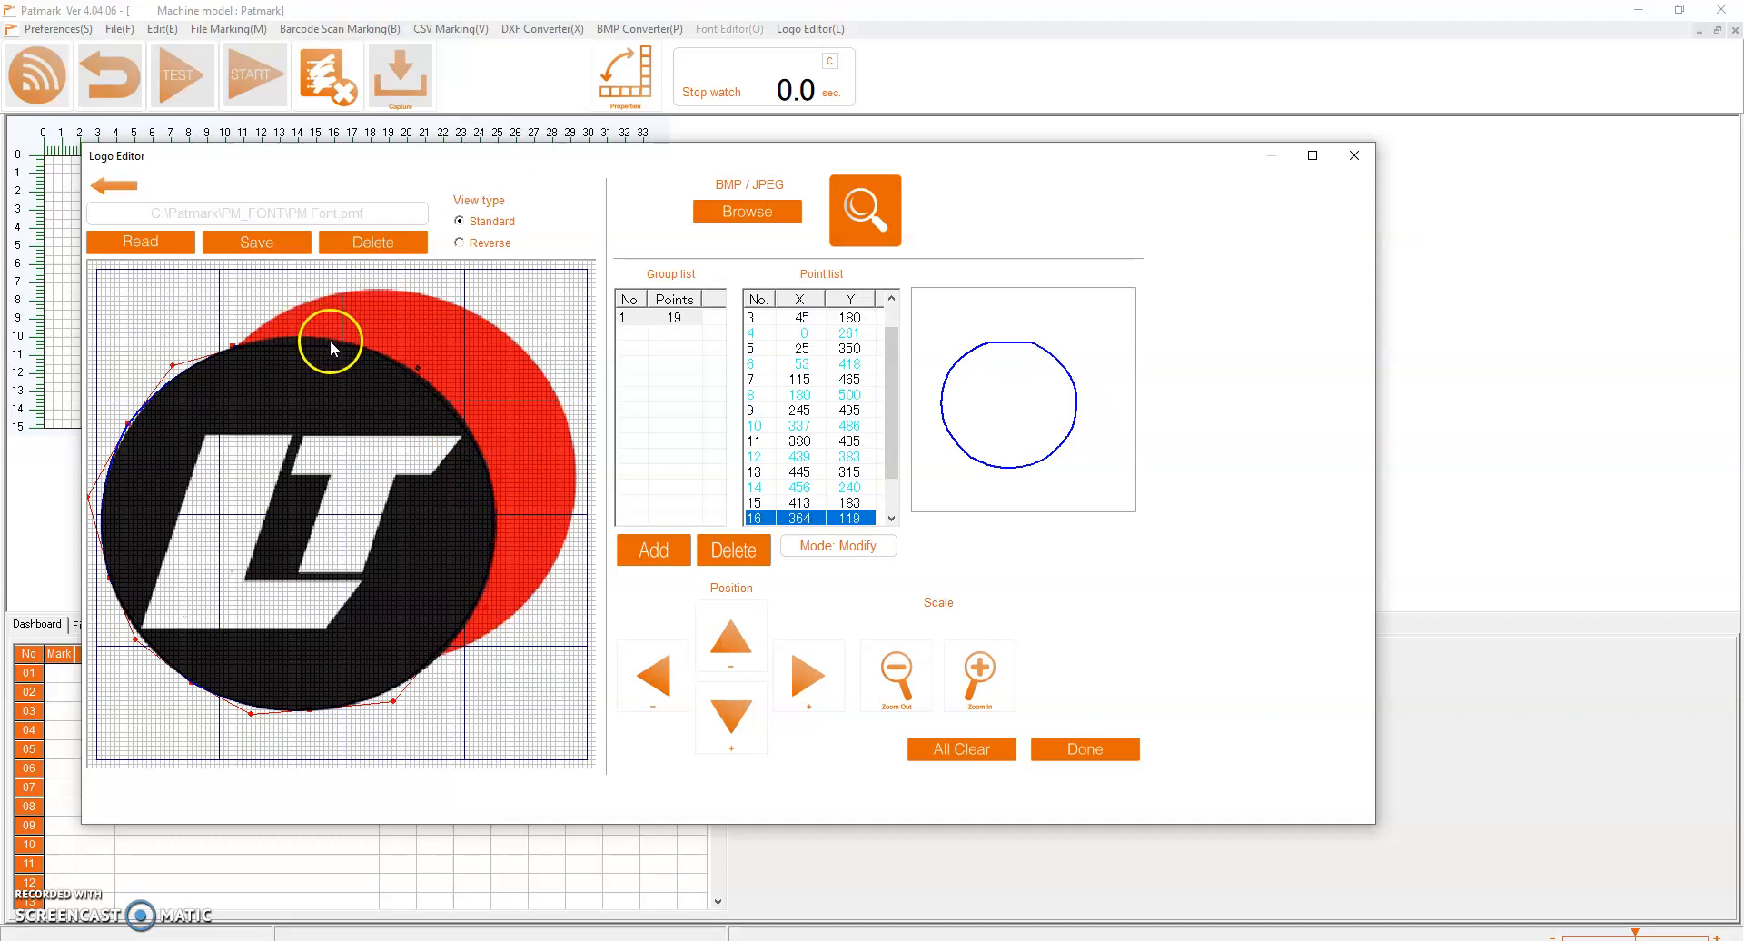
left_click(292, 350)
left_click_drag(292, 350, 310, 331)
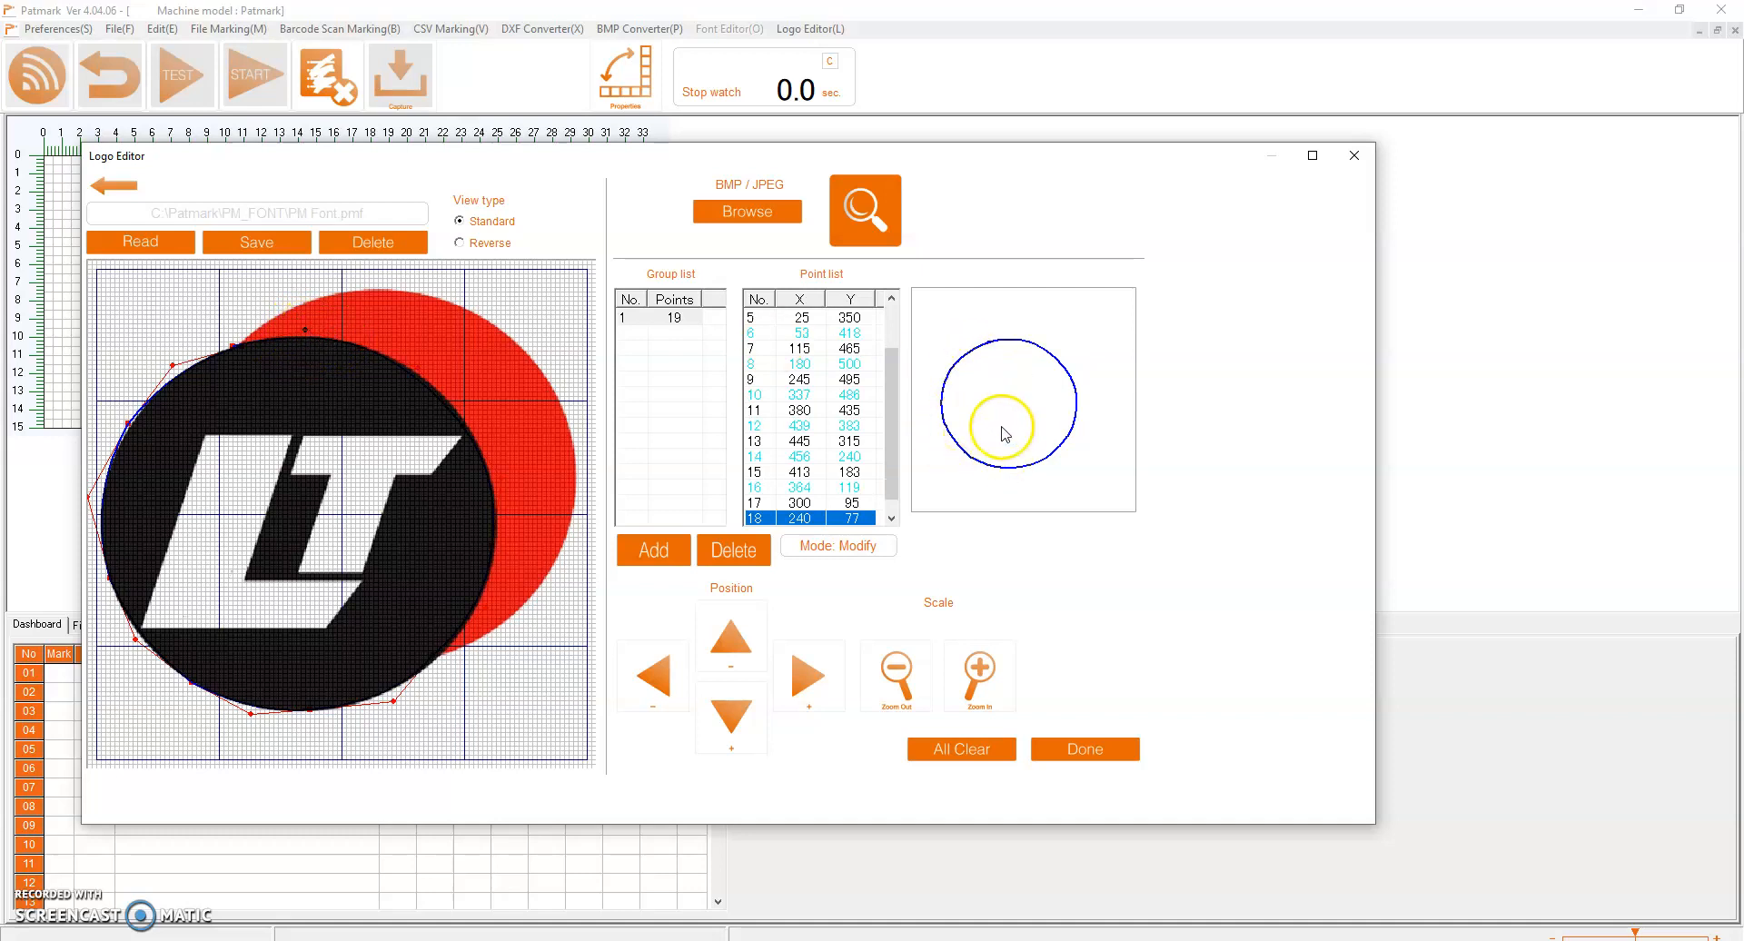
Add a second point group and trace the red circle's visible edge from its lower junction with the black circle around to the upper one
left_click(647, 545)
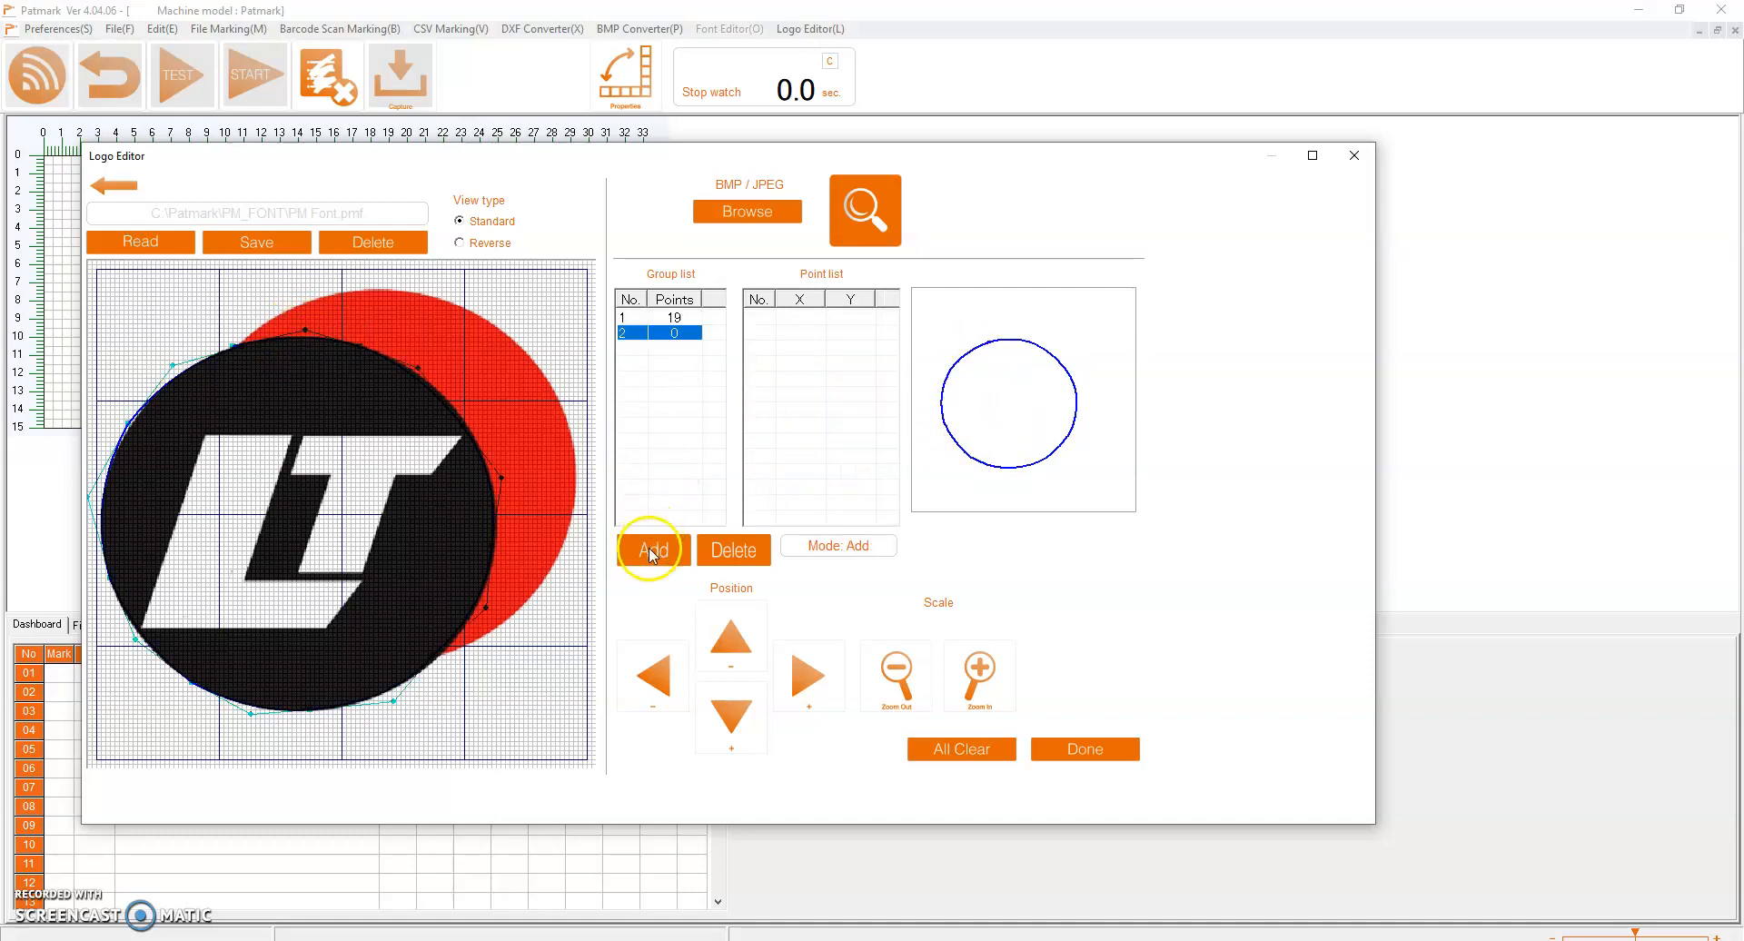
left_click(442, 656)
left_click(523, 609)
left_click(573, 493)
left_click(576, 422)
left_click(549, 382)
left_click(547, 375)
left_click(474, 318)
left_click(406, 293)
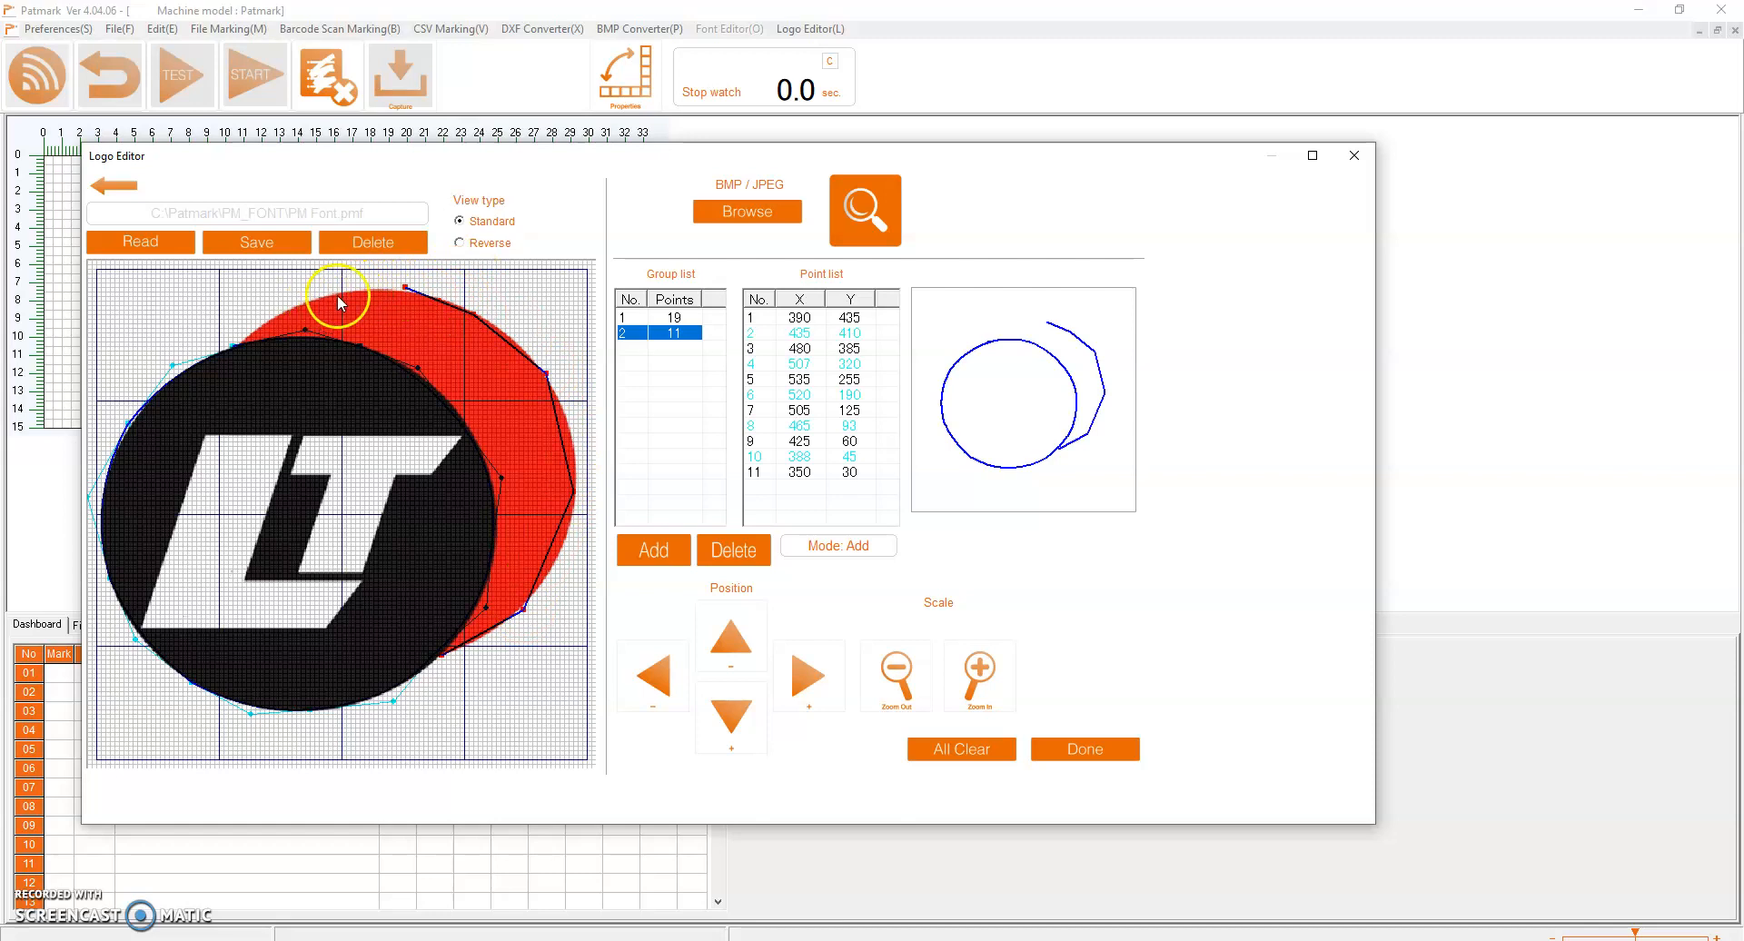
left_click(364, 292)
left_click(324, 296)
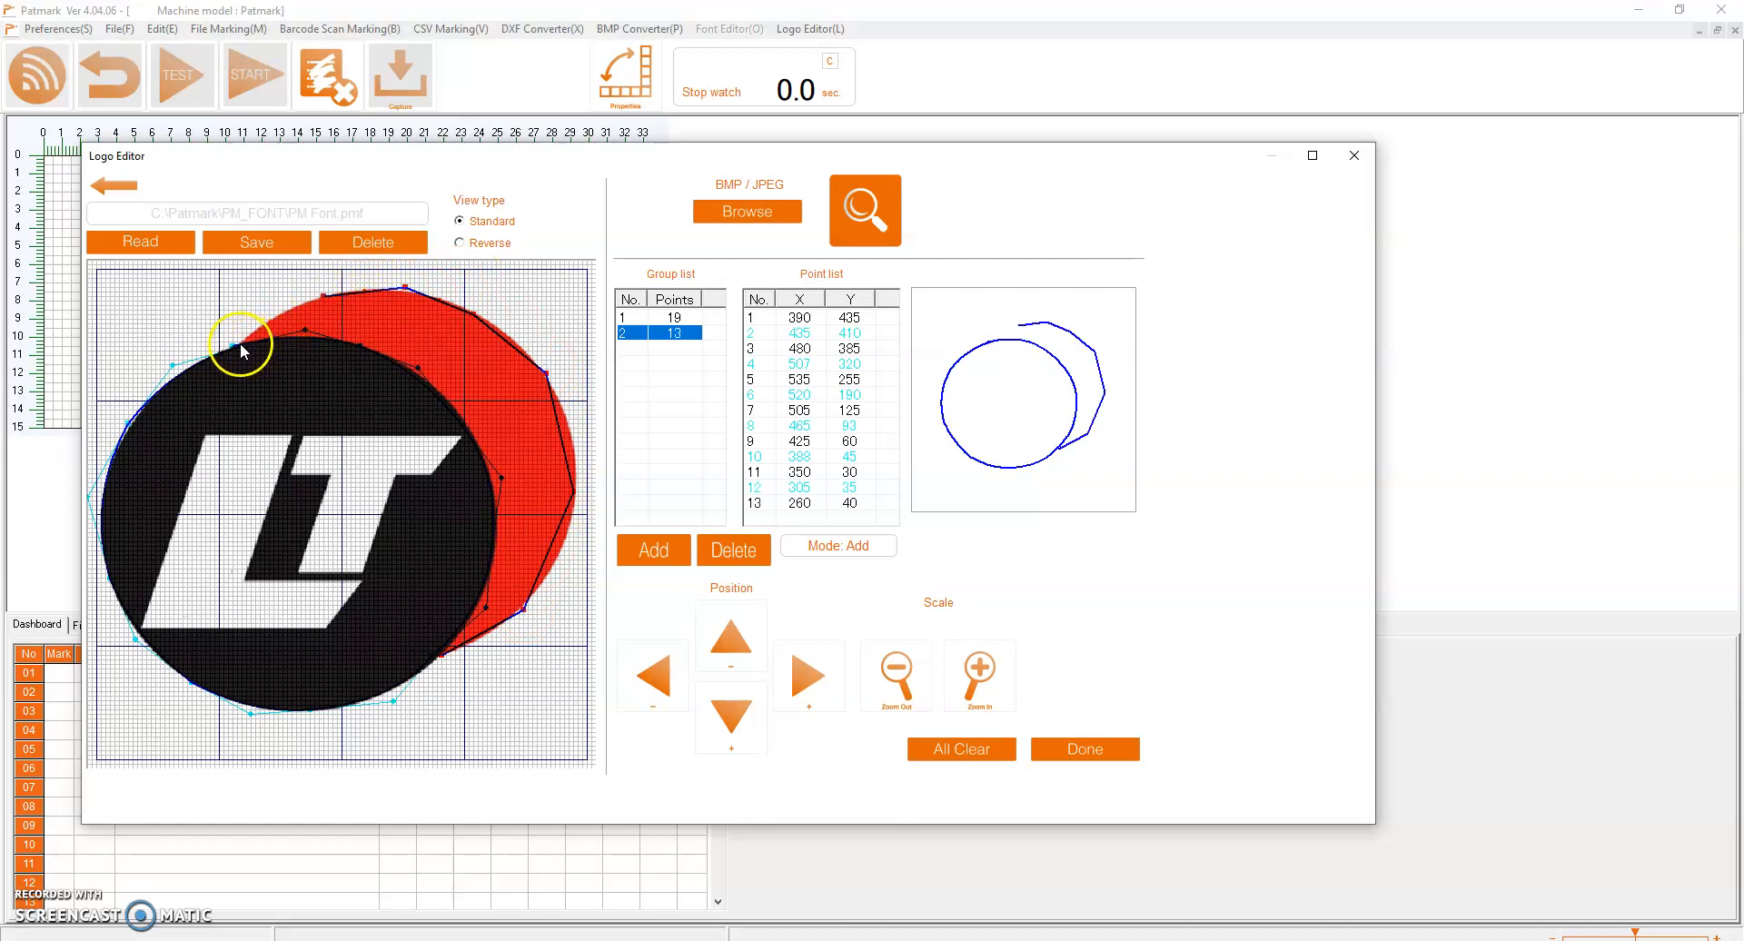
left_click(240, 342)
Switch the second group to modify mode and pull its points outward so the segments curve along the red circle's edge
left_click(808, 320)
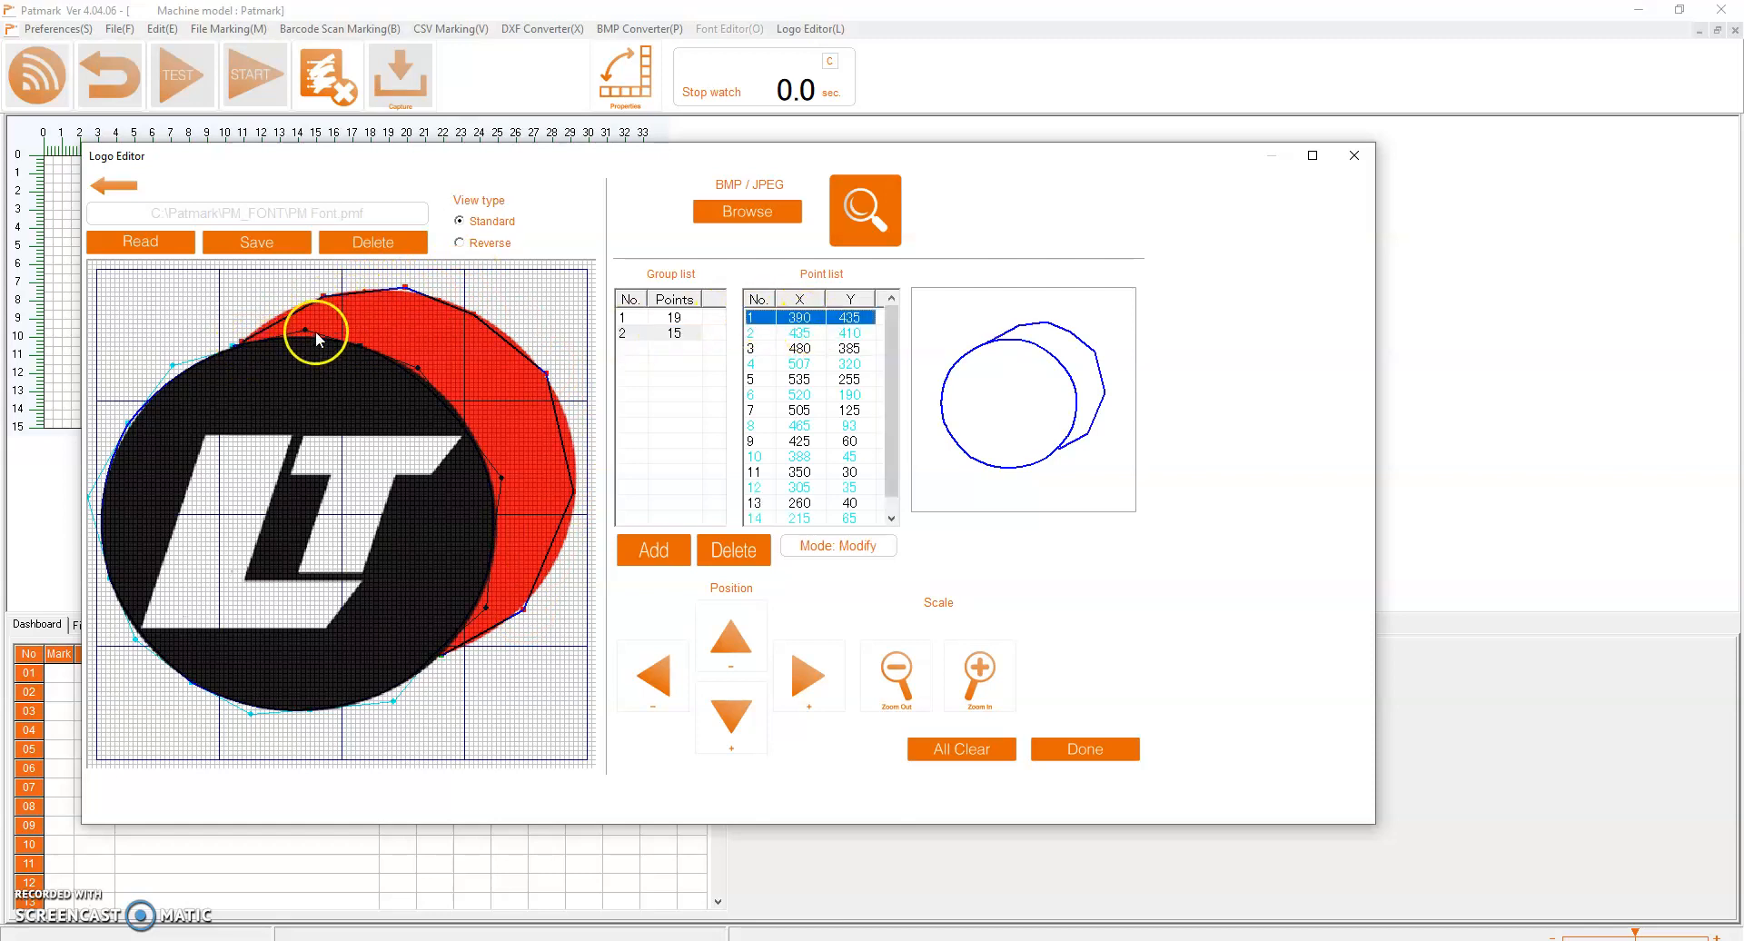
left_click(279, 314)
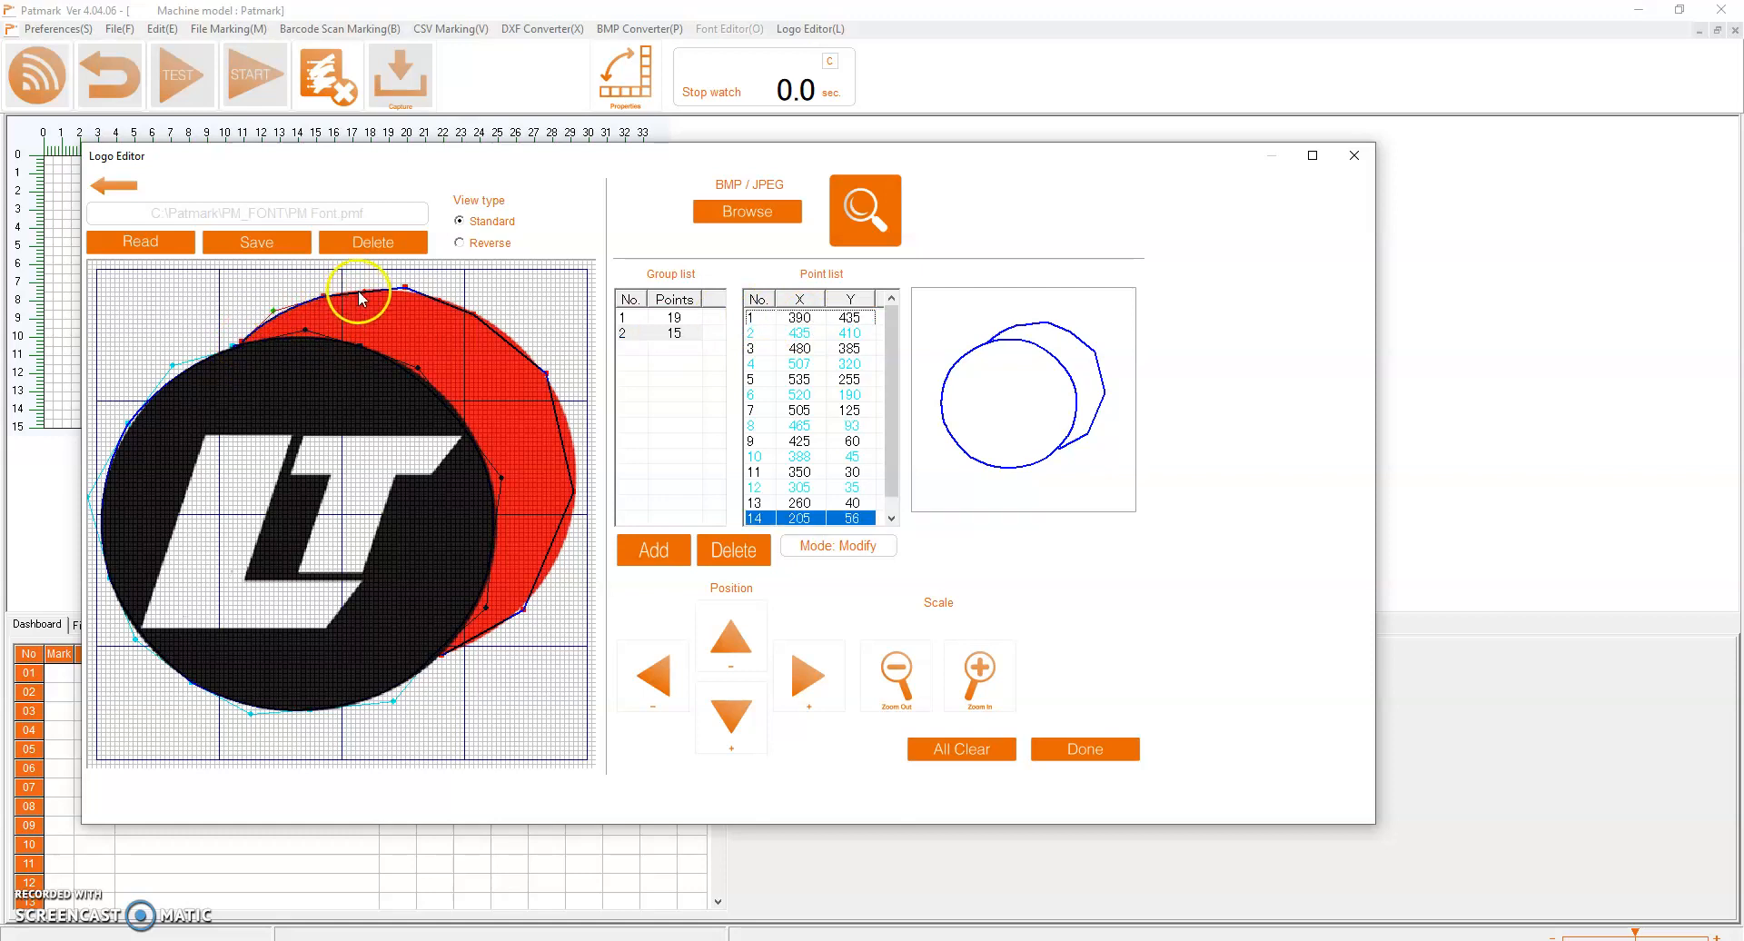
left_click_drag(366, 291, 460, 300)
mouse_move(515, 351)
left_mouse_down()
mouse_move(552, 392)
mouse_move(537, 354)
left_mouse_up()
left_click(561, 398)
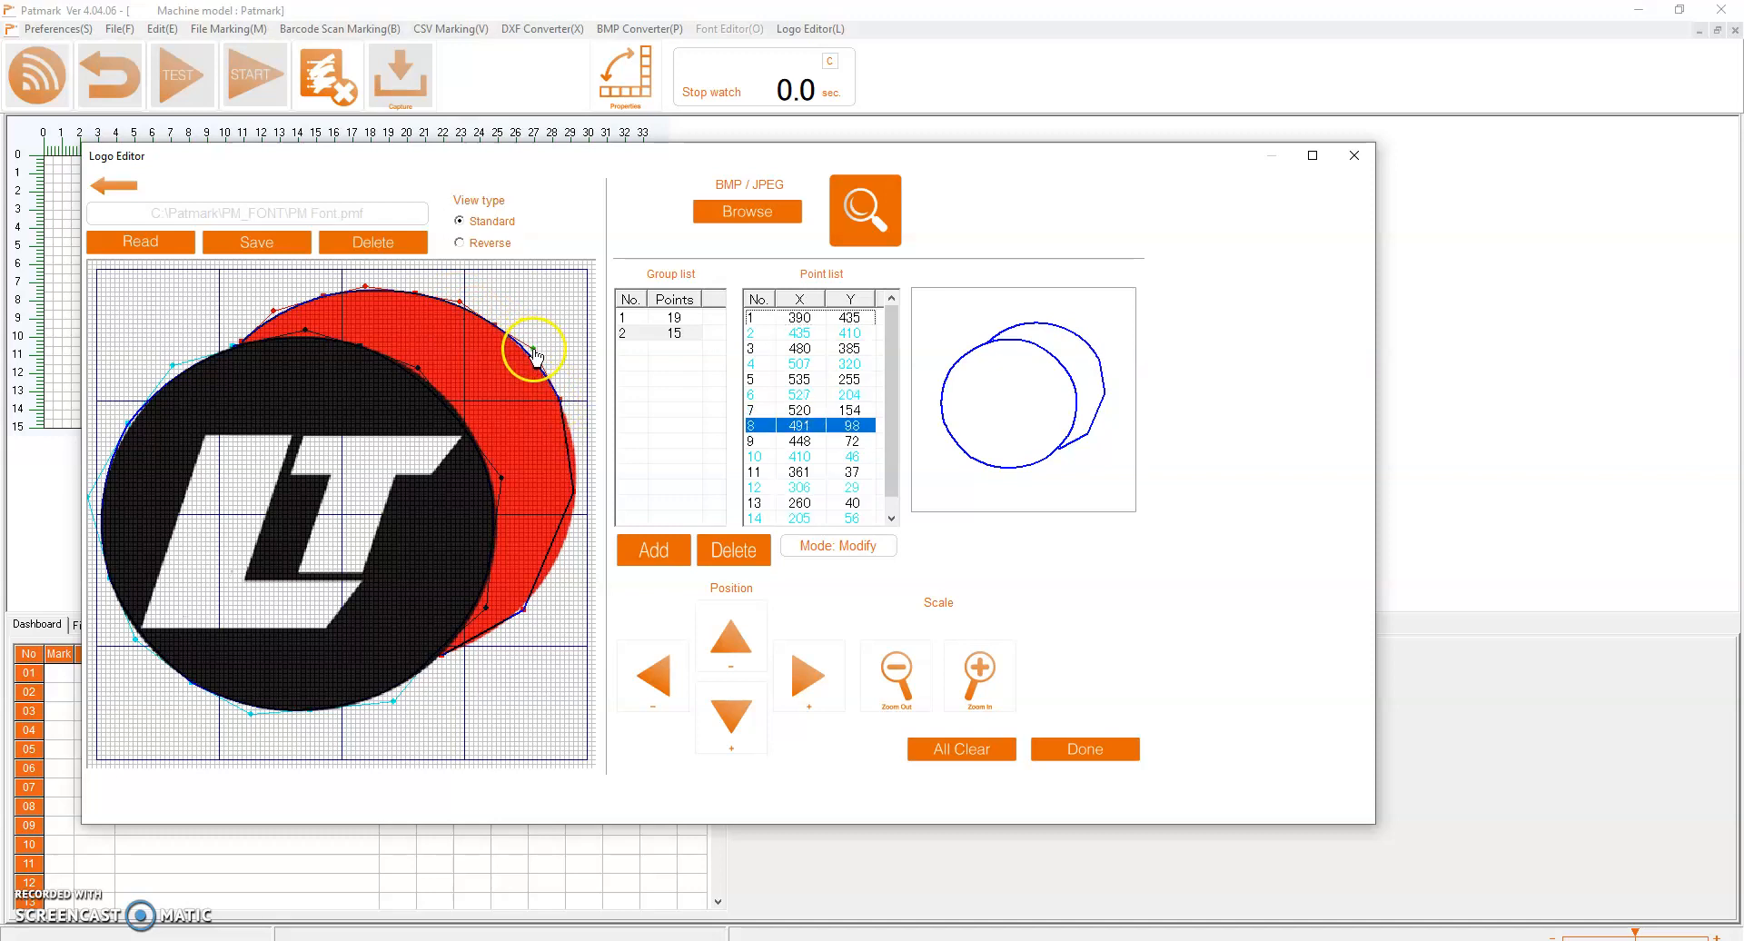
left_click(579, 448)
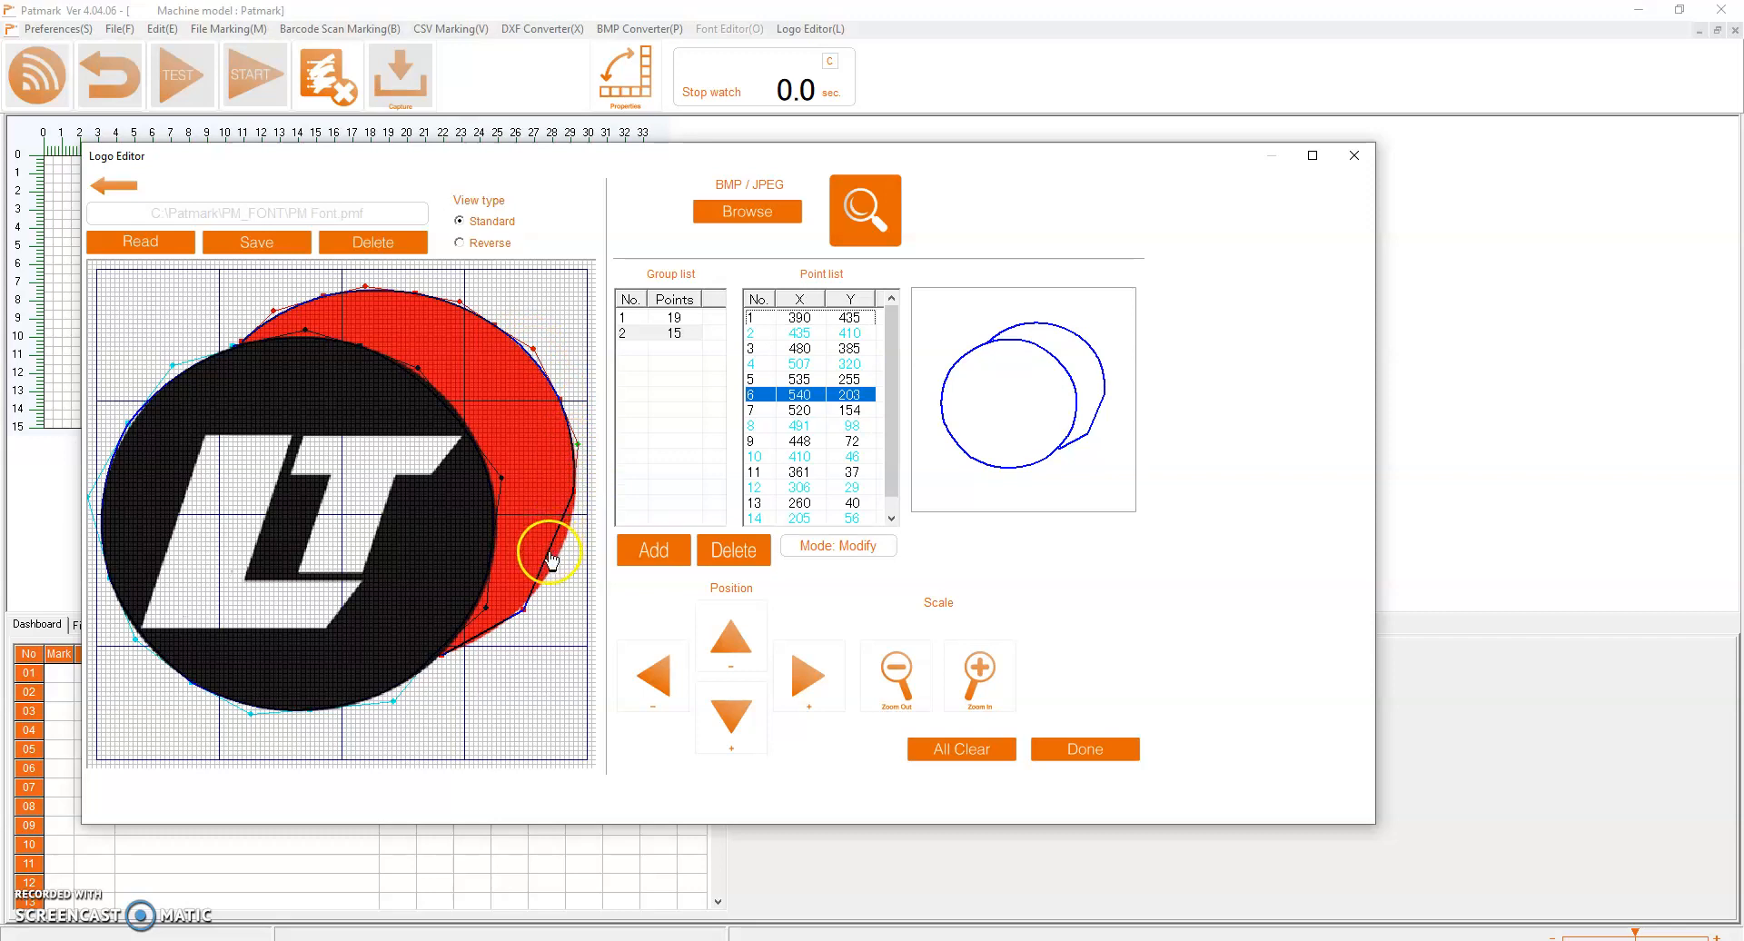
left_click(551, 559)
left_click_drag(562, 567, 489, 633)
left_click(523, 615)
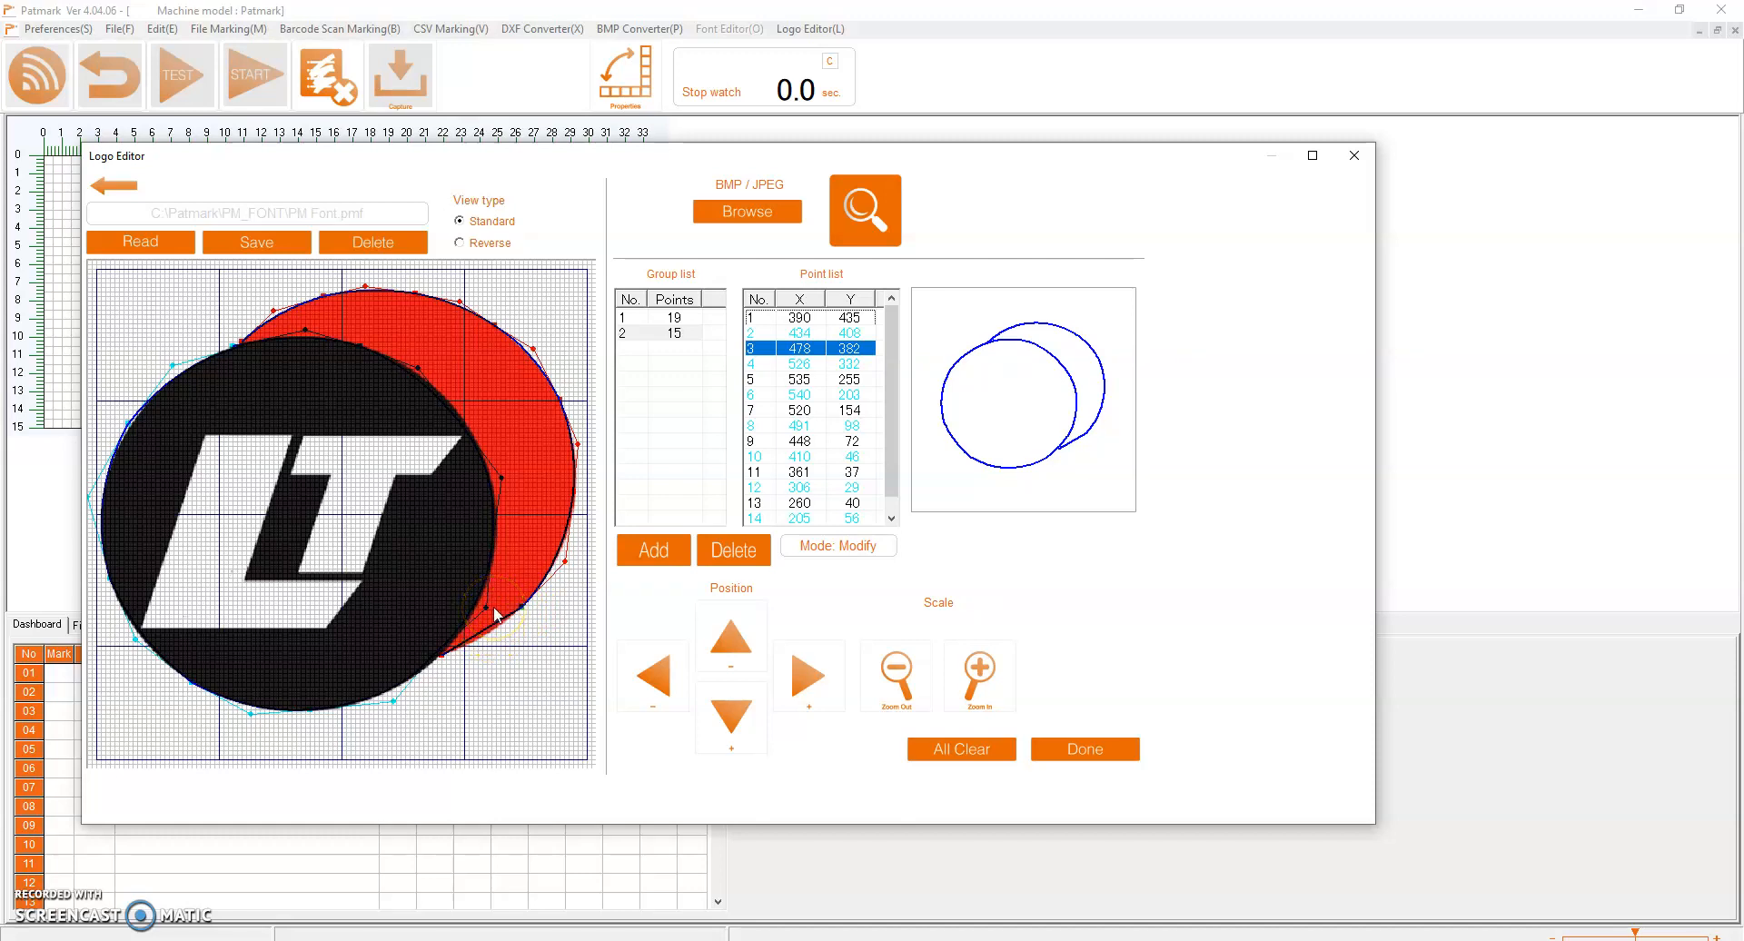
left_click_drag(482, 630, 492, 636)
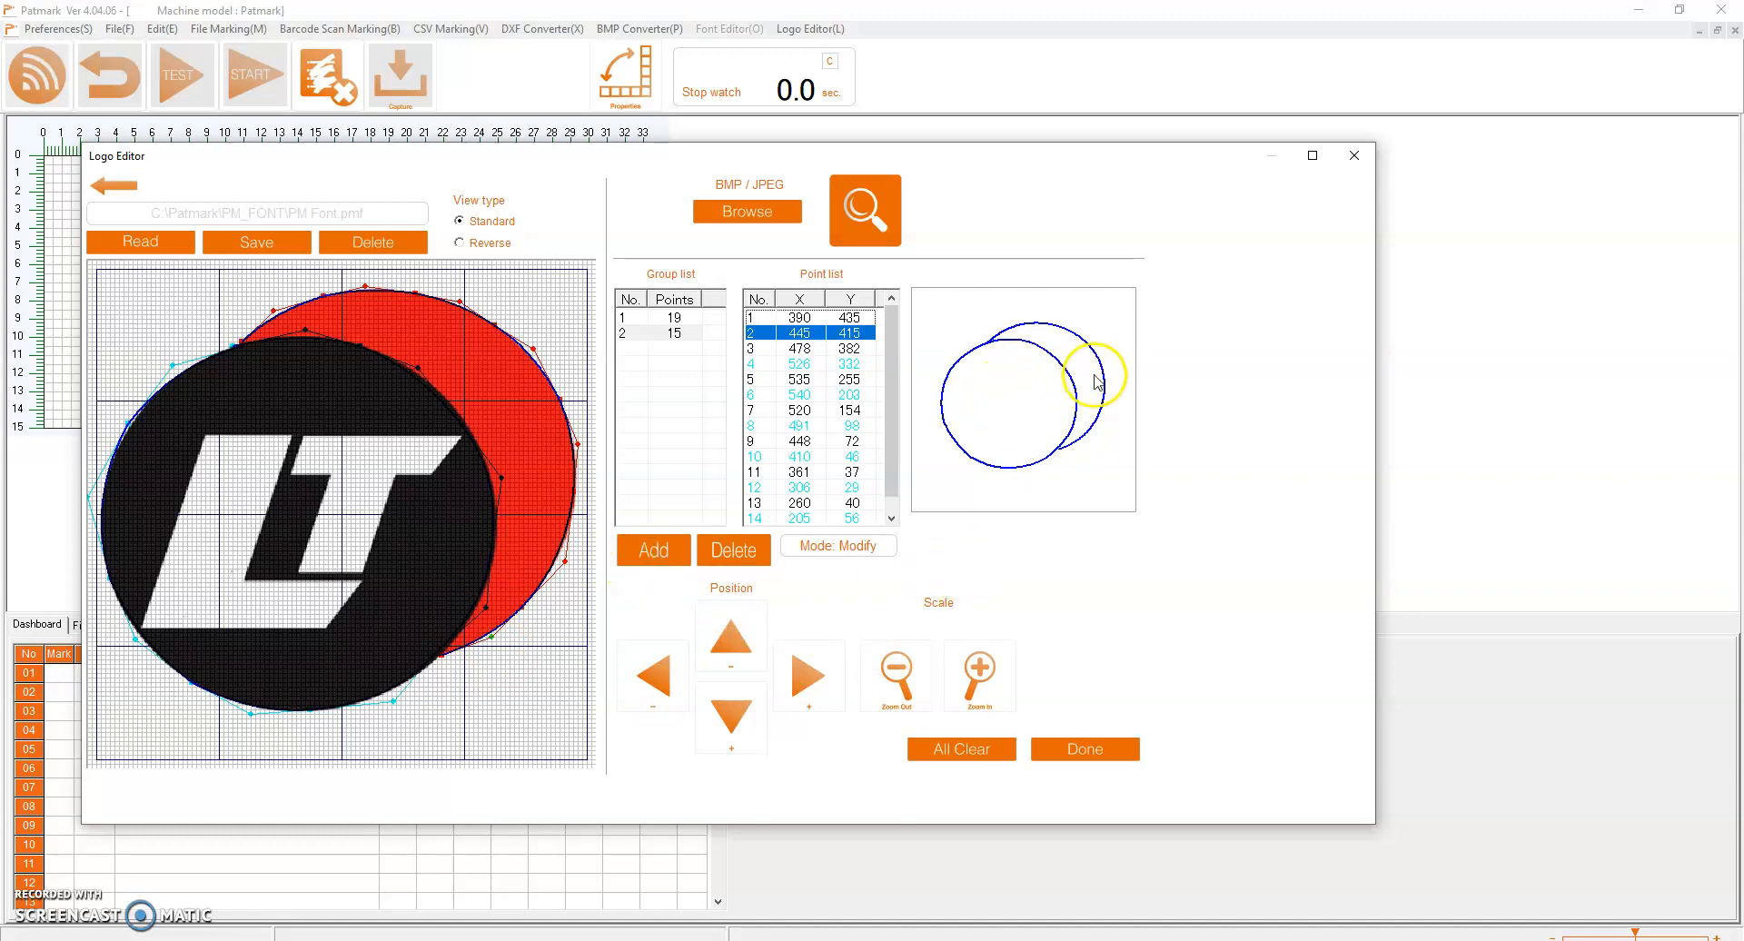
Add a third point group and trace the white letter L corner by corner as a closed outline
left_click(685, 390)
left_click(640, 549)
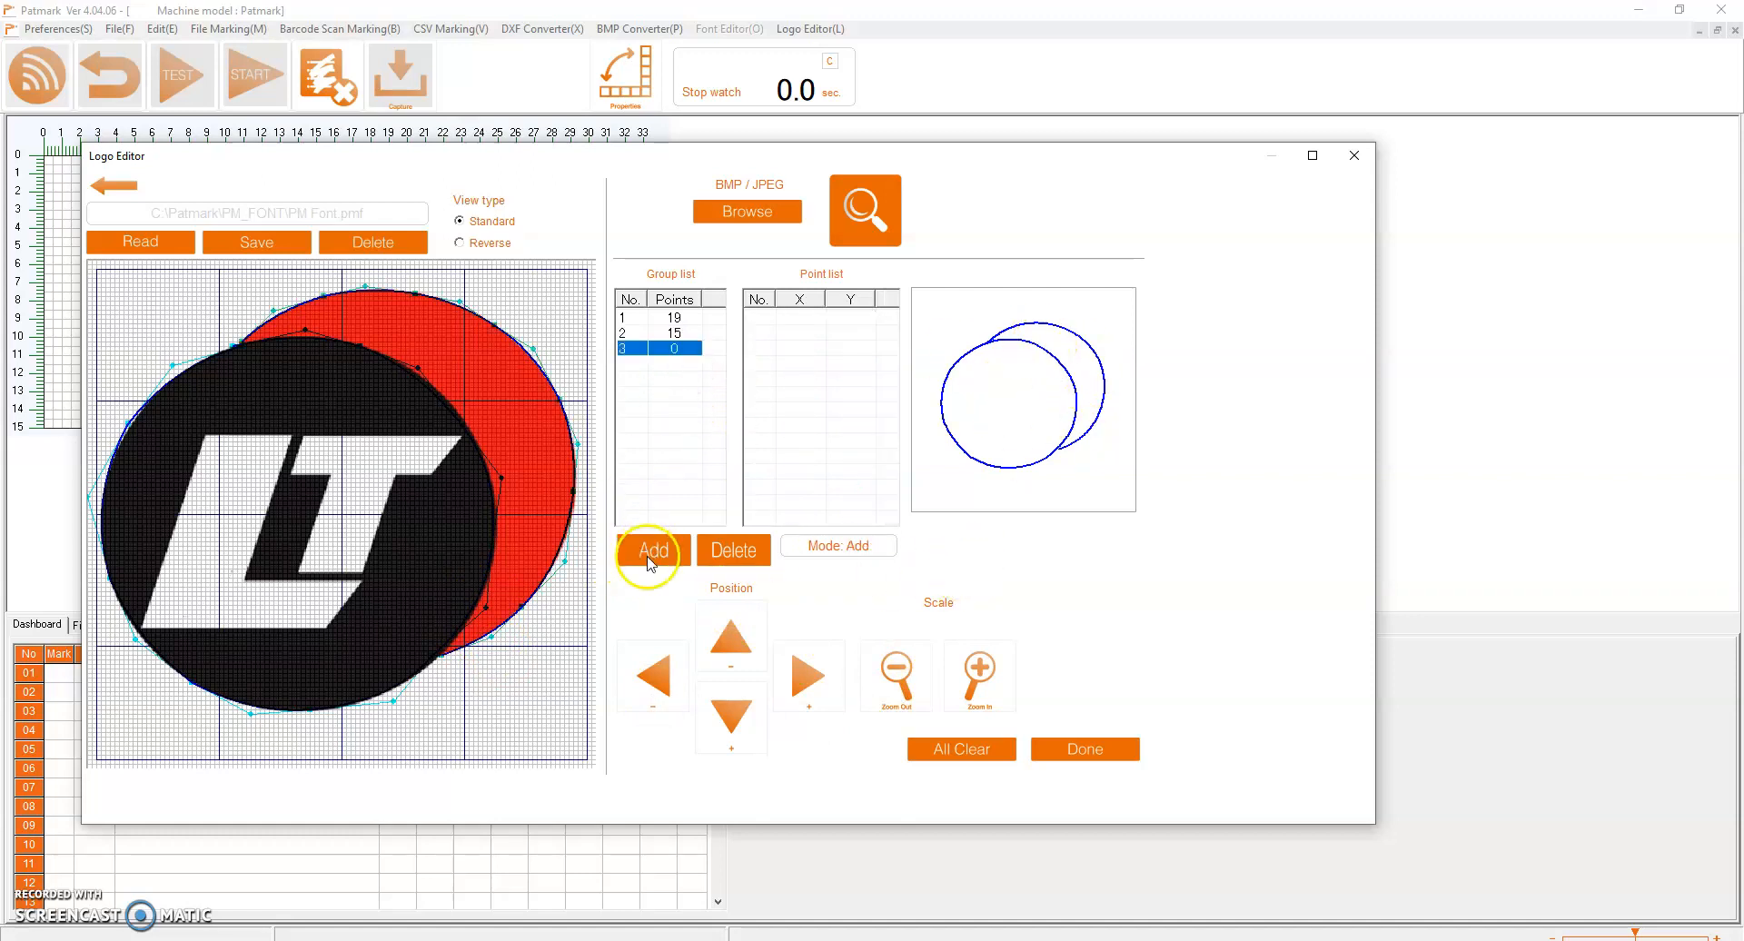
left_click(205, 438)
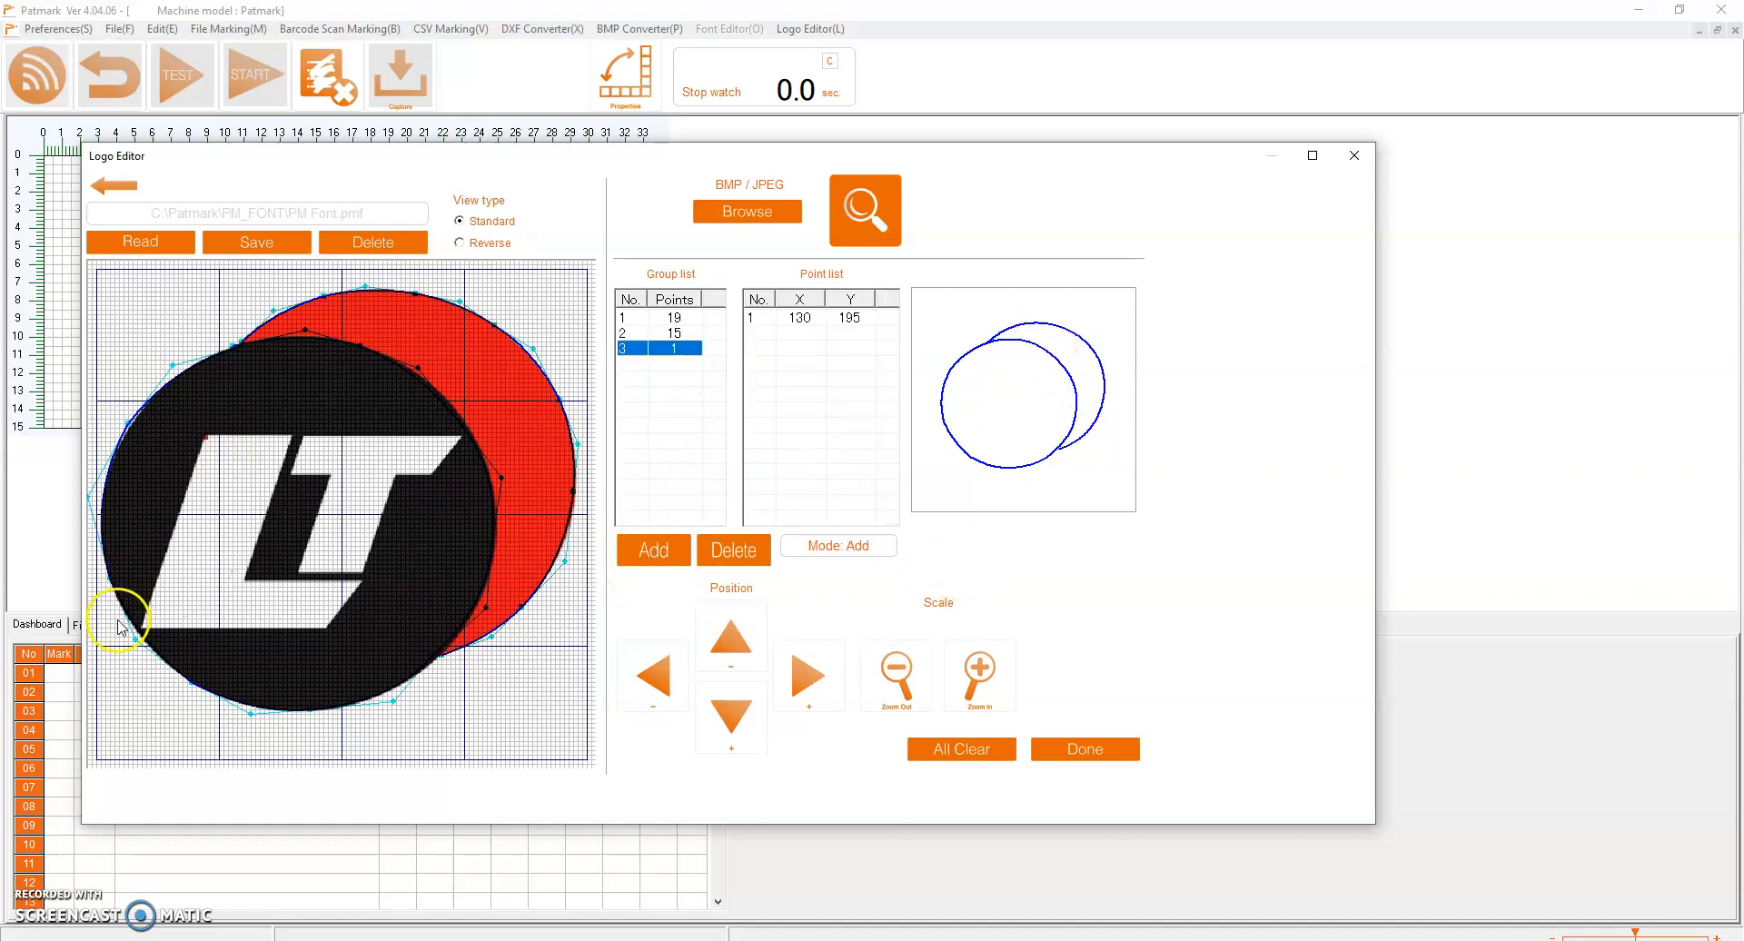
left_click(141, 631)
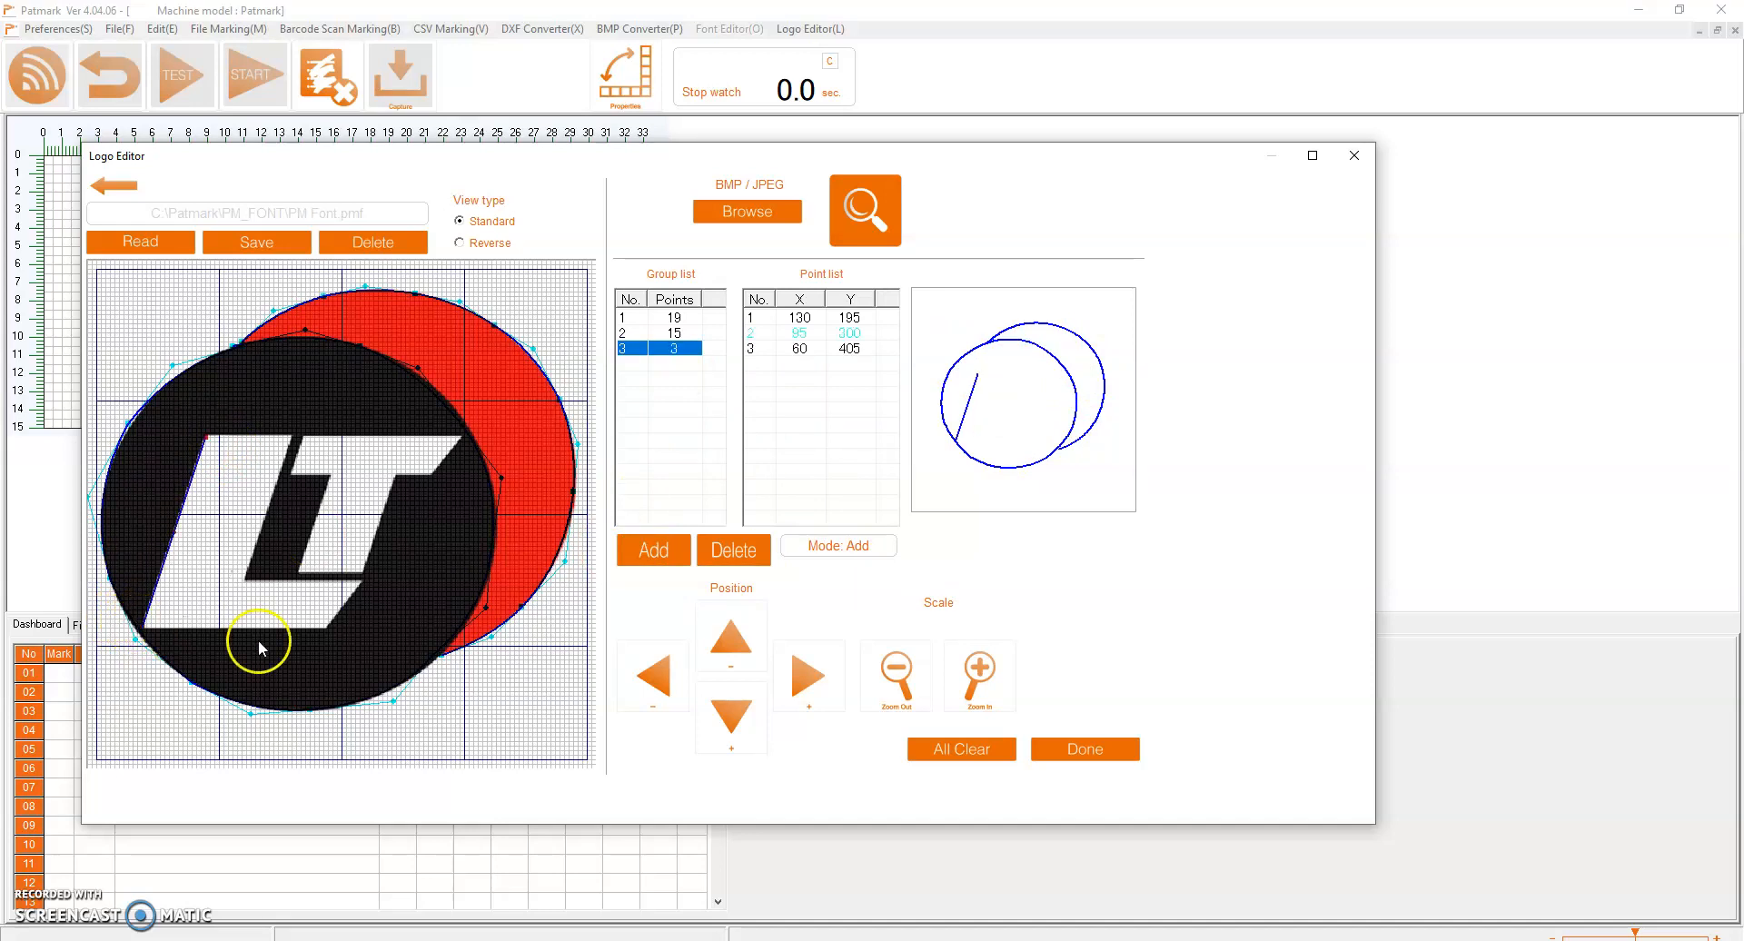
left_click(327, 630)
left_click(359, 582)
left_click(264, 585)
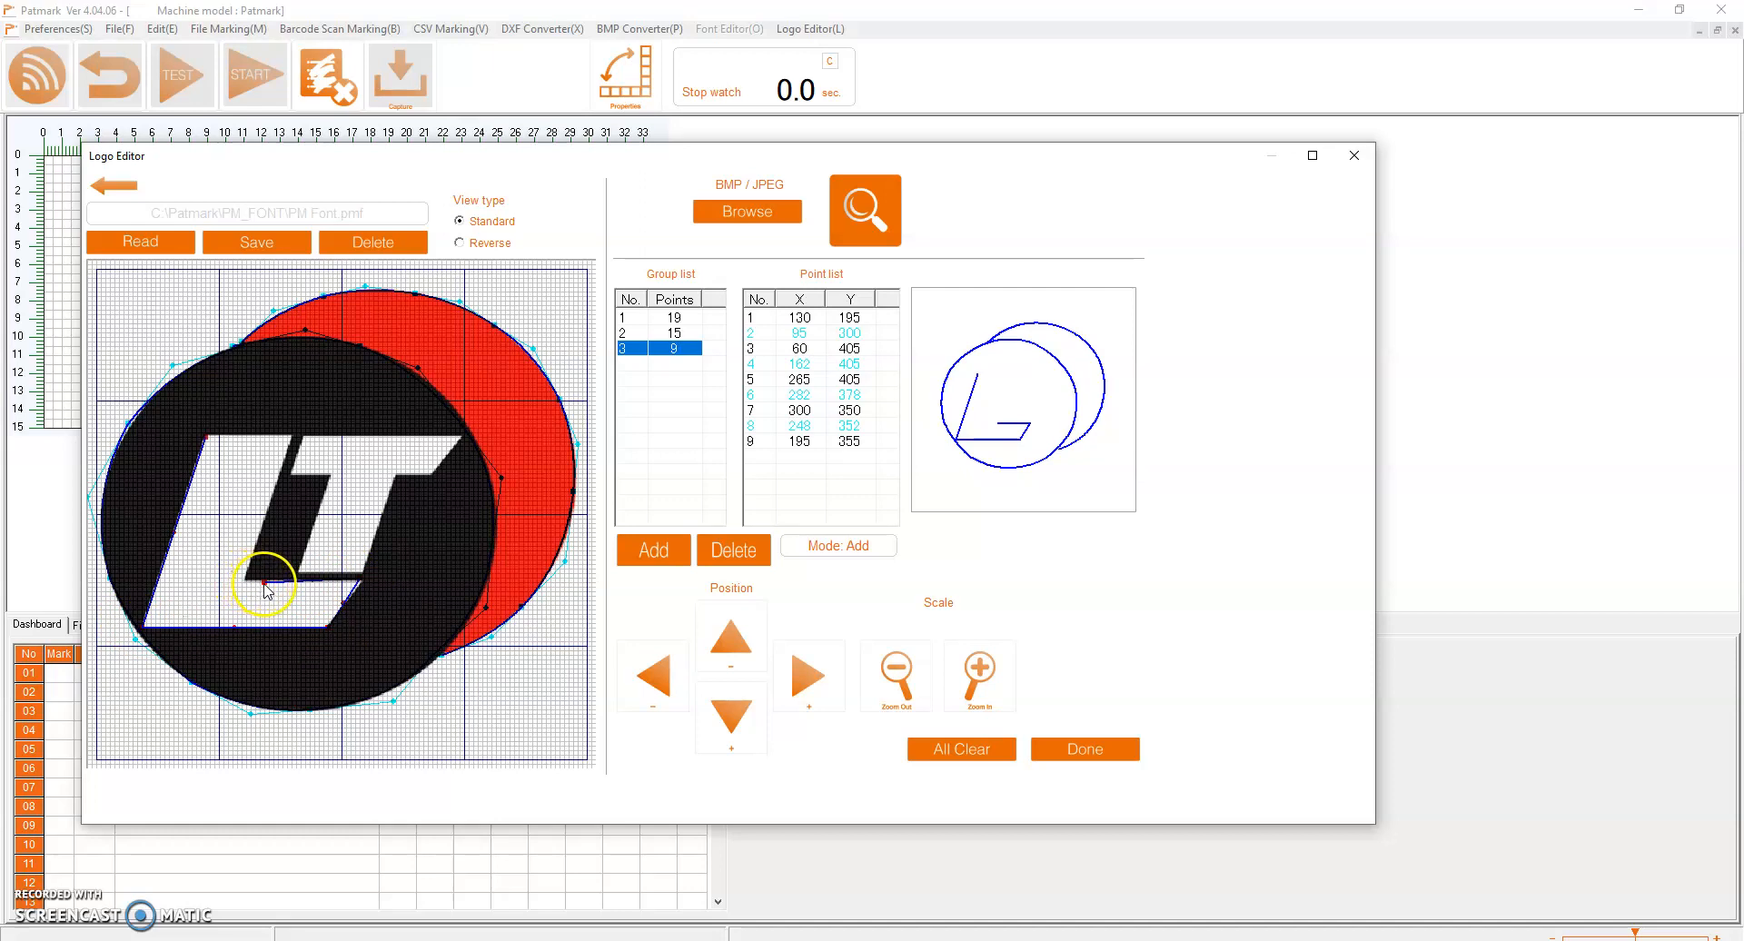
left_click(291, 437)
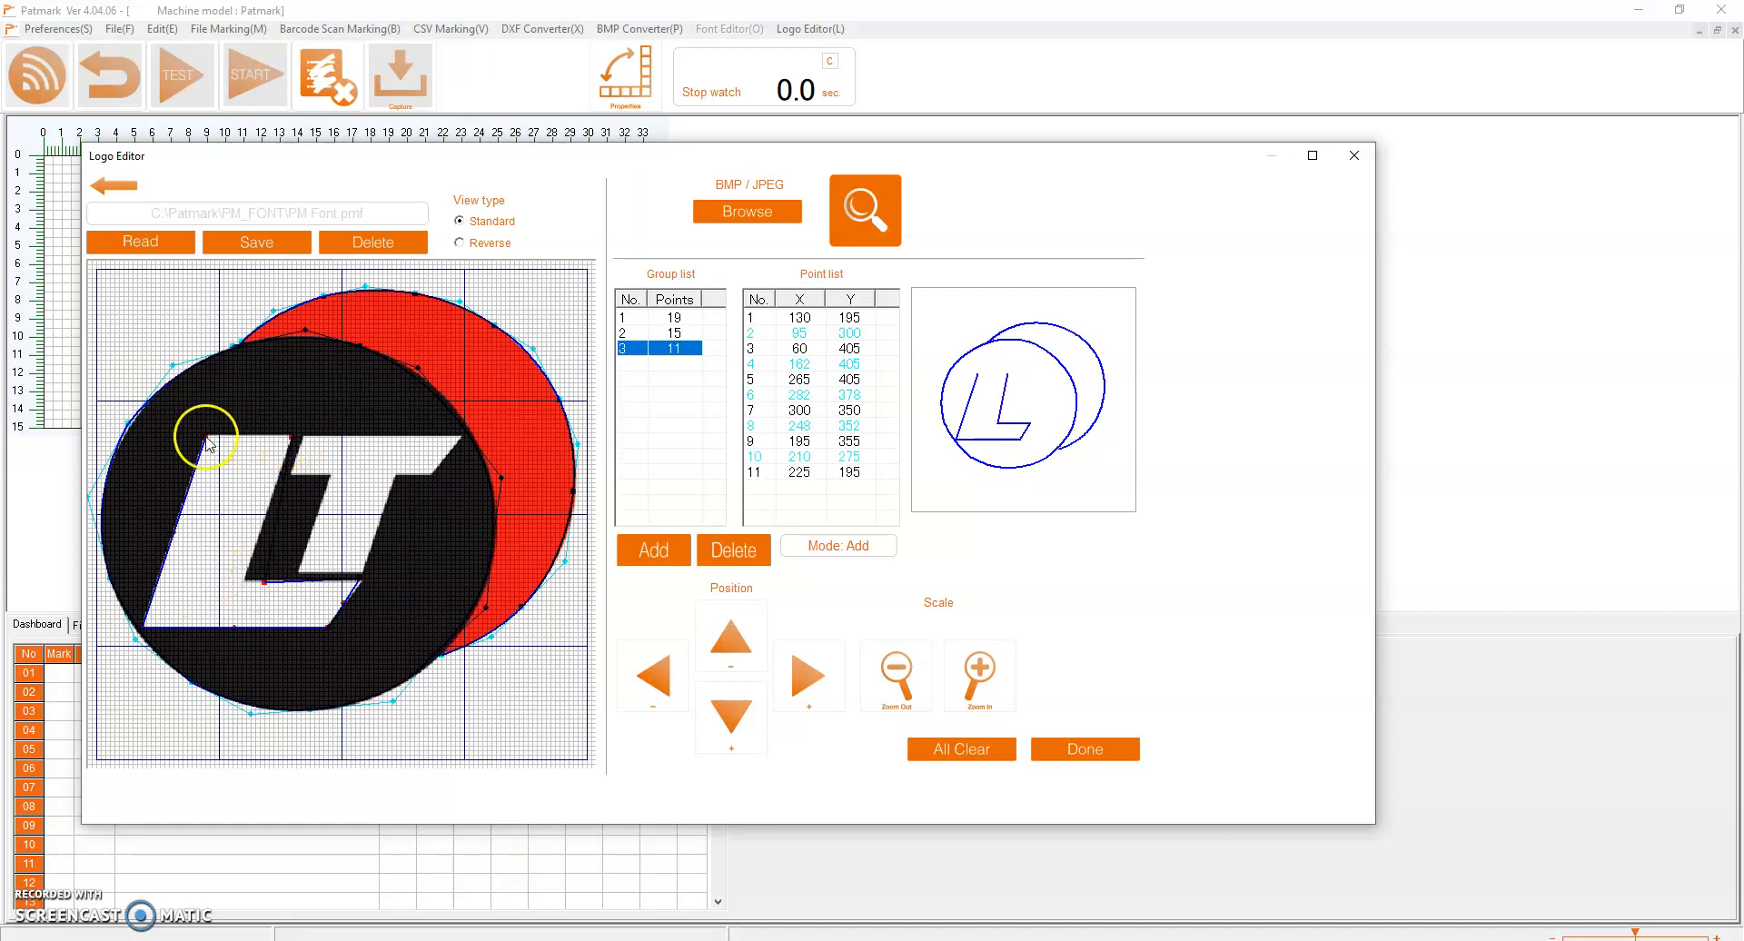
left_click(207, 437)
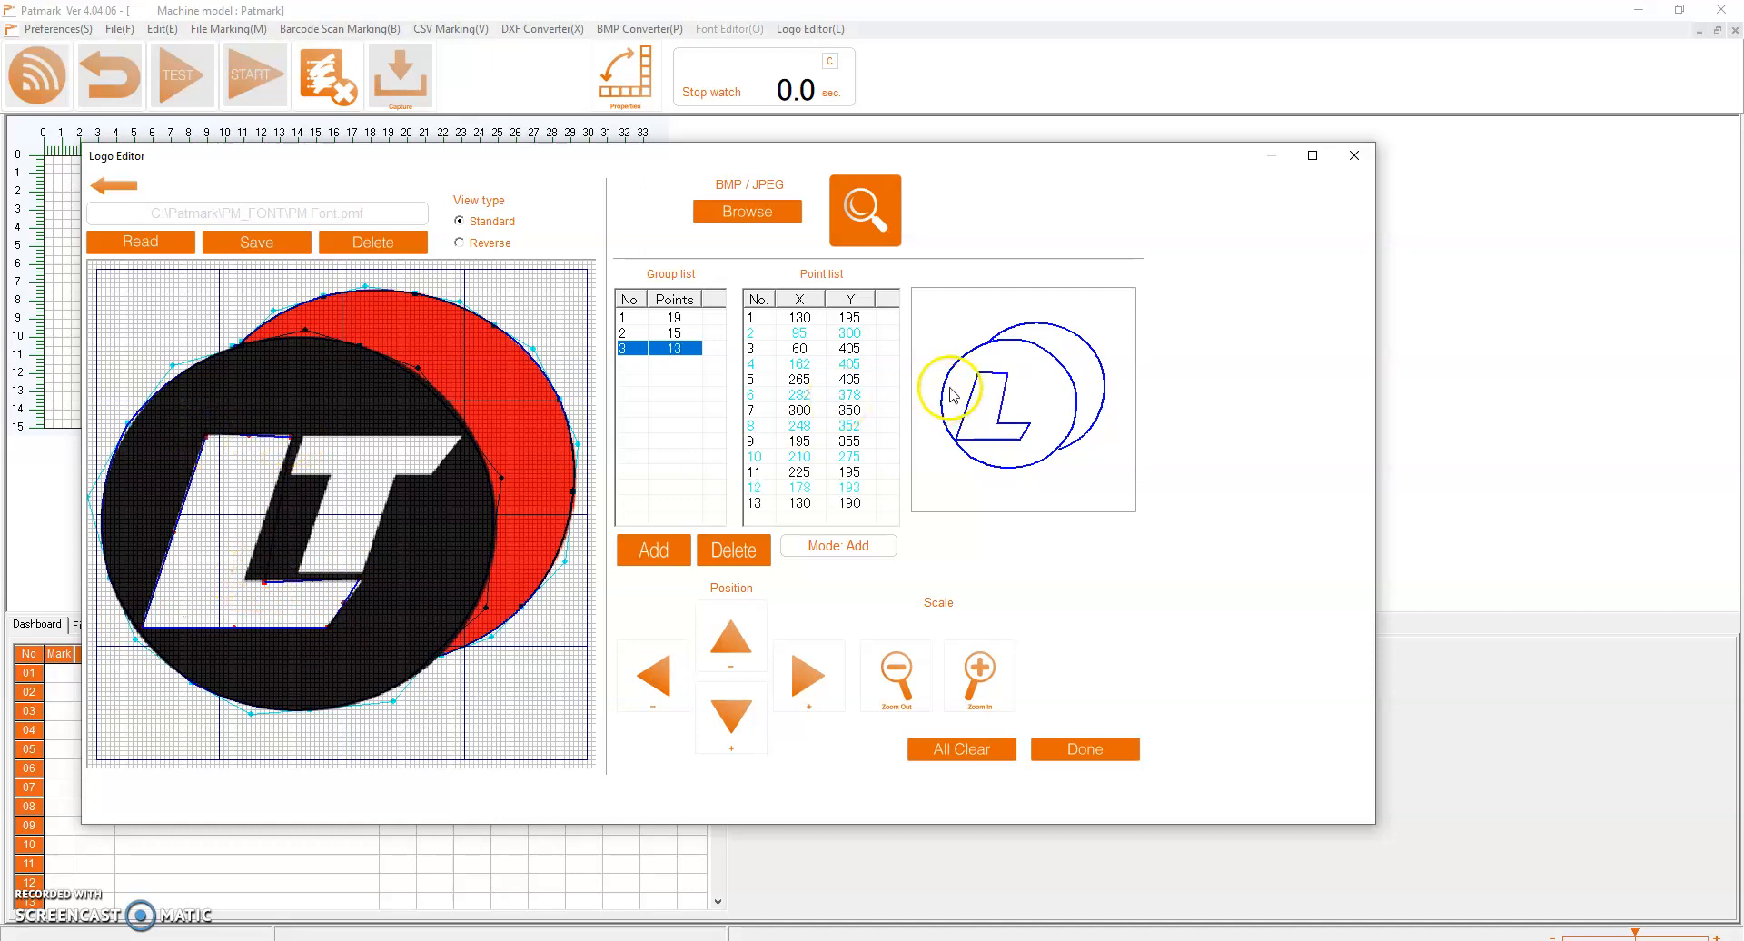
Align the L outline's corners with the letter by moving point 11 to about 223, 191, point 9 to 170, 354 and point 7 to 303, 354
left_click(802, 326)
left_click(800, 320)
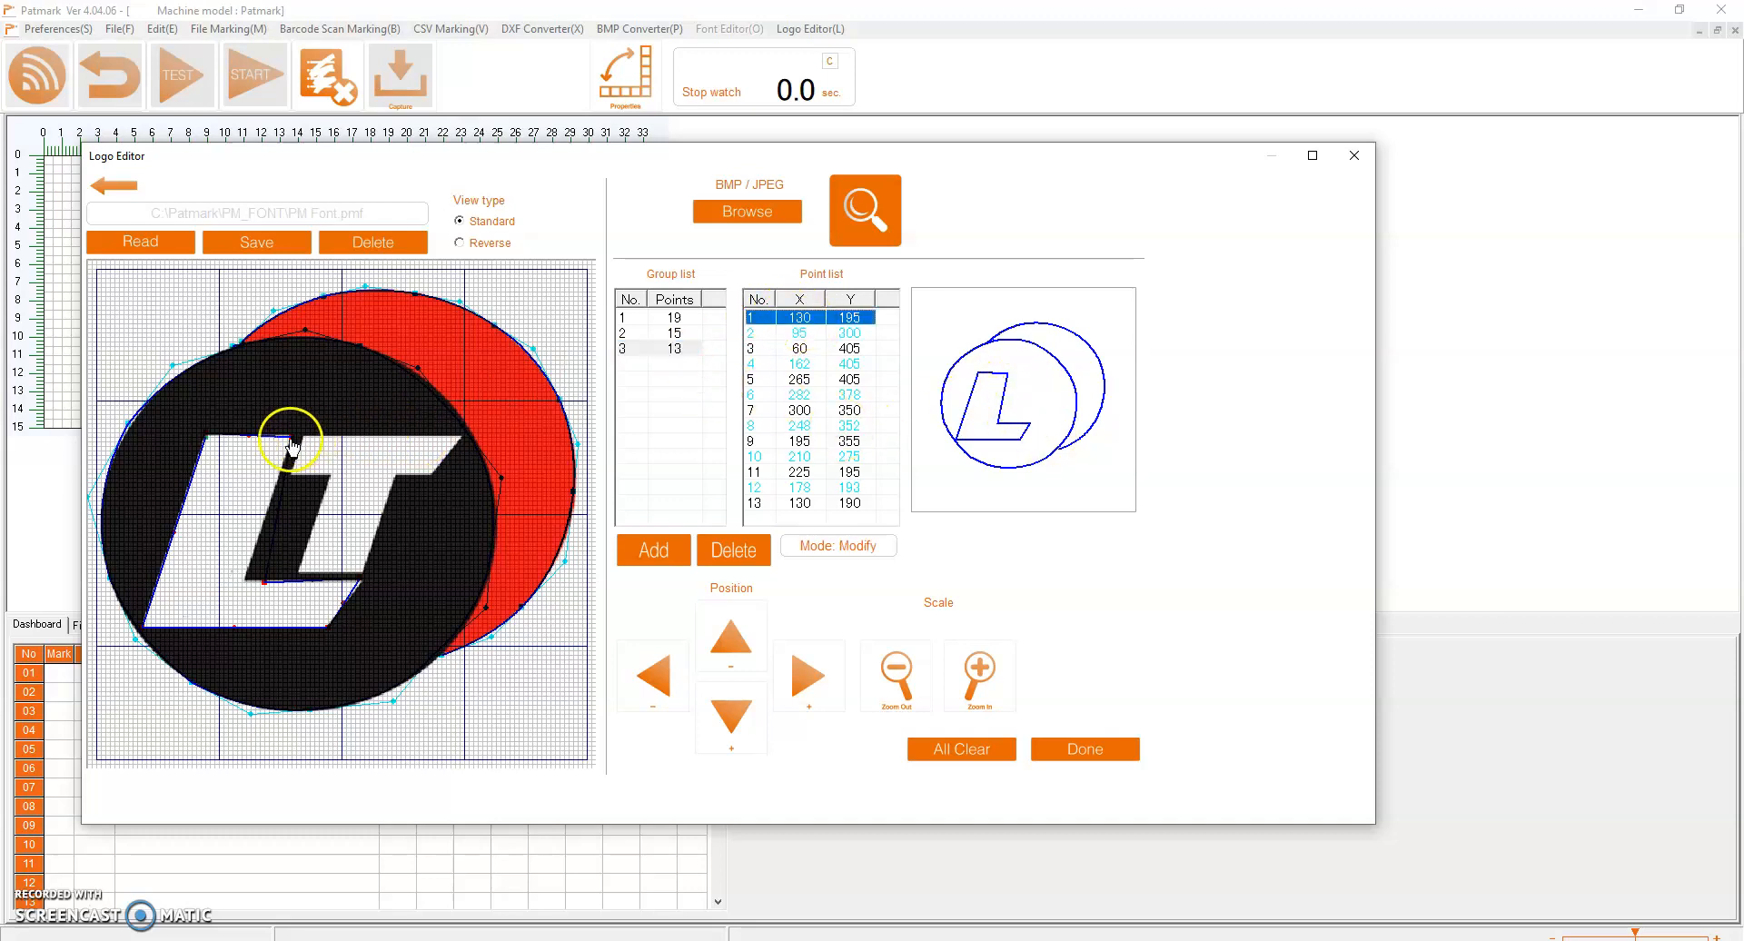
left_click_drag(291, 442, 292, 442)
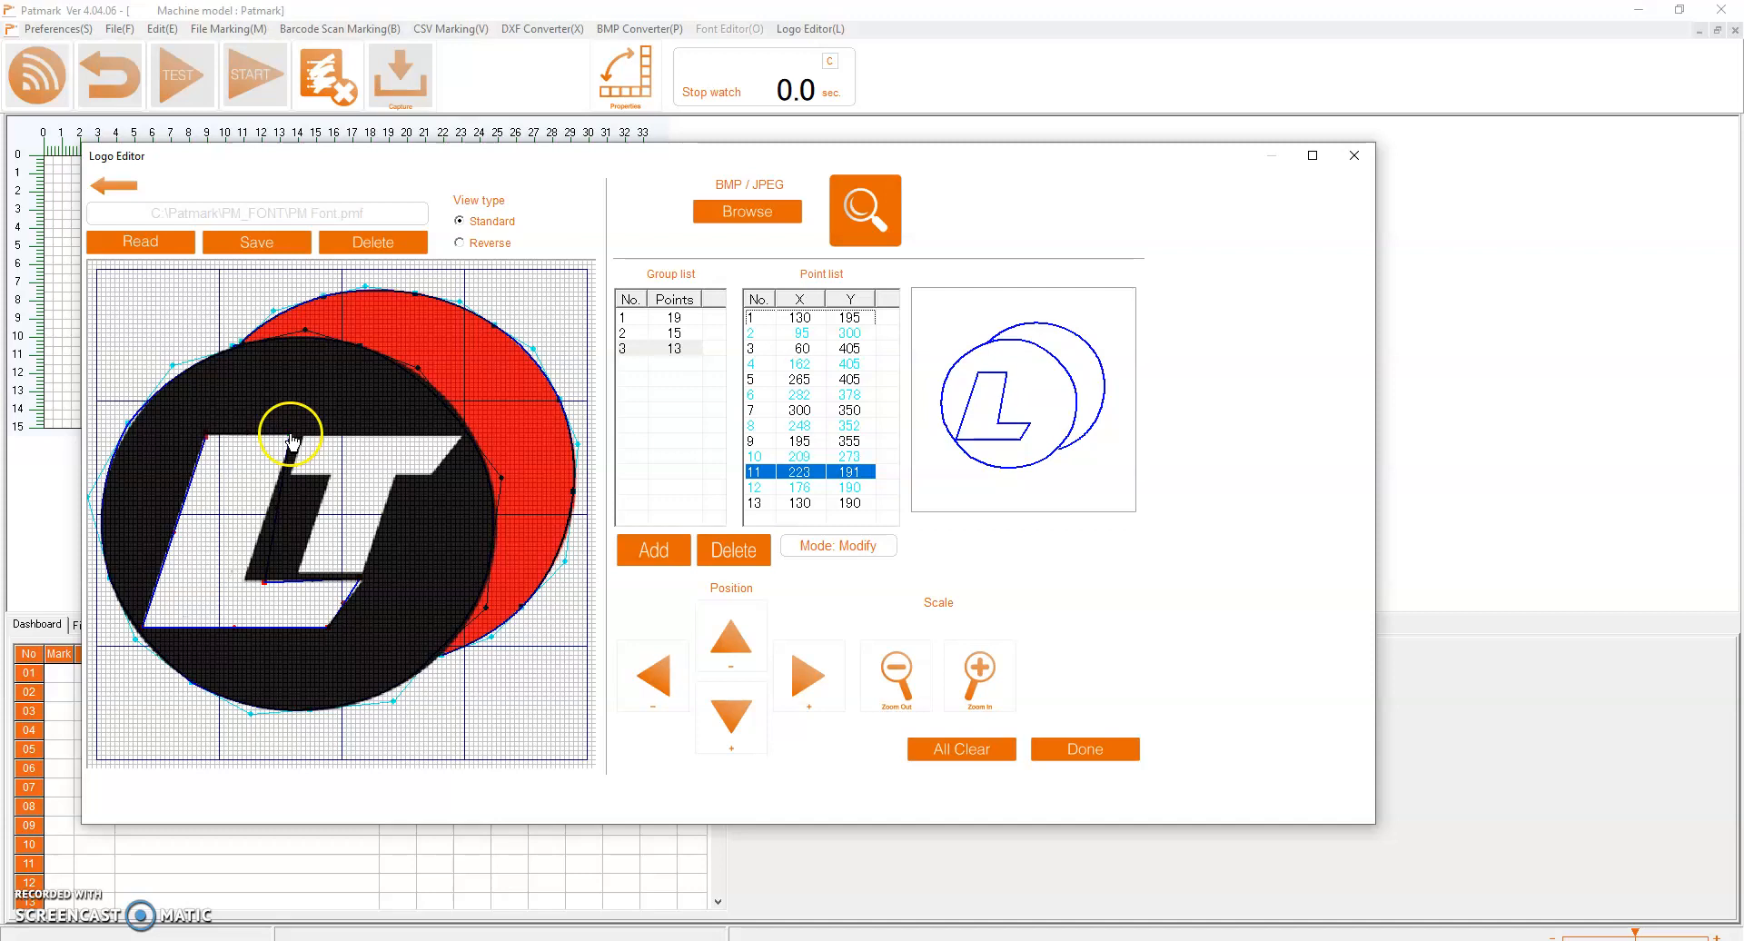
left_click(258, 587)
left_click_drag(263, 586, 241, 582)
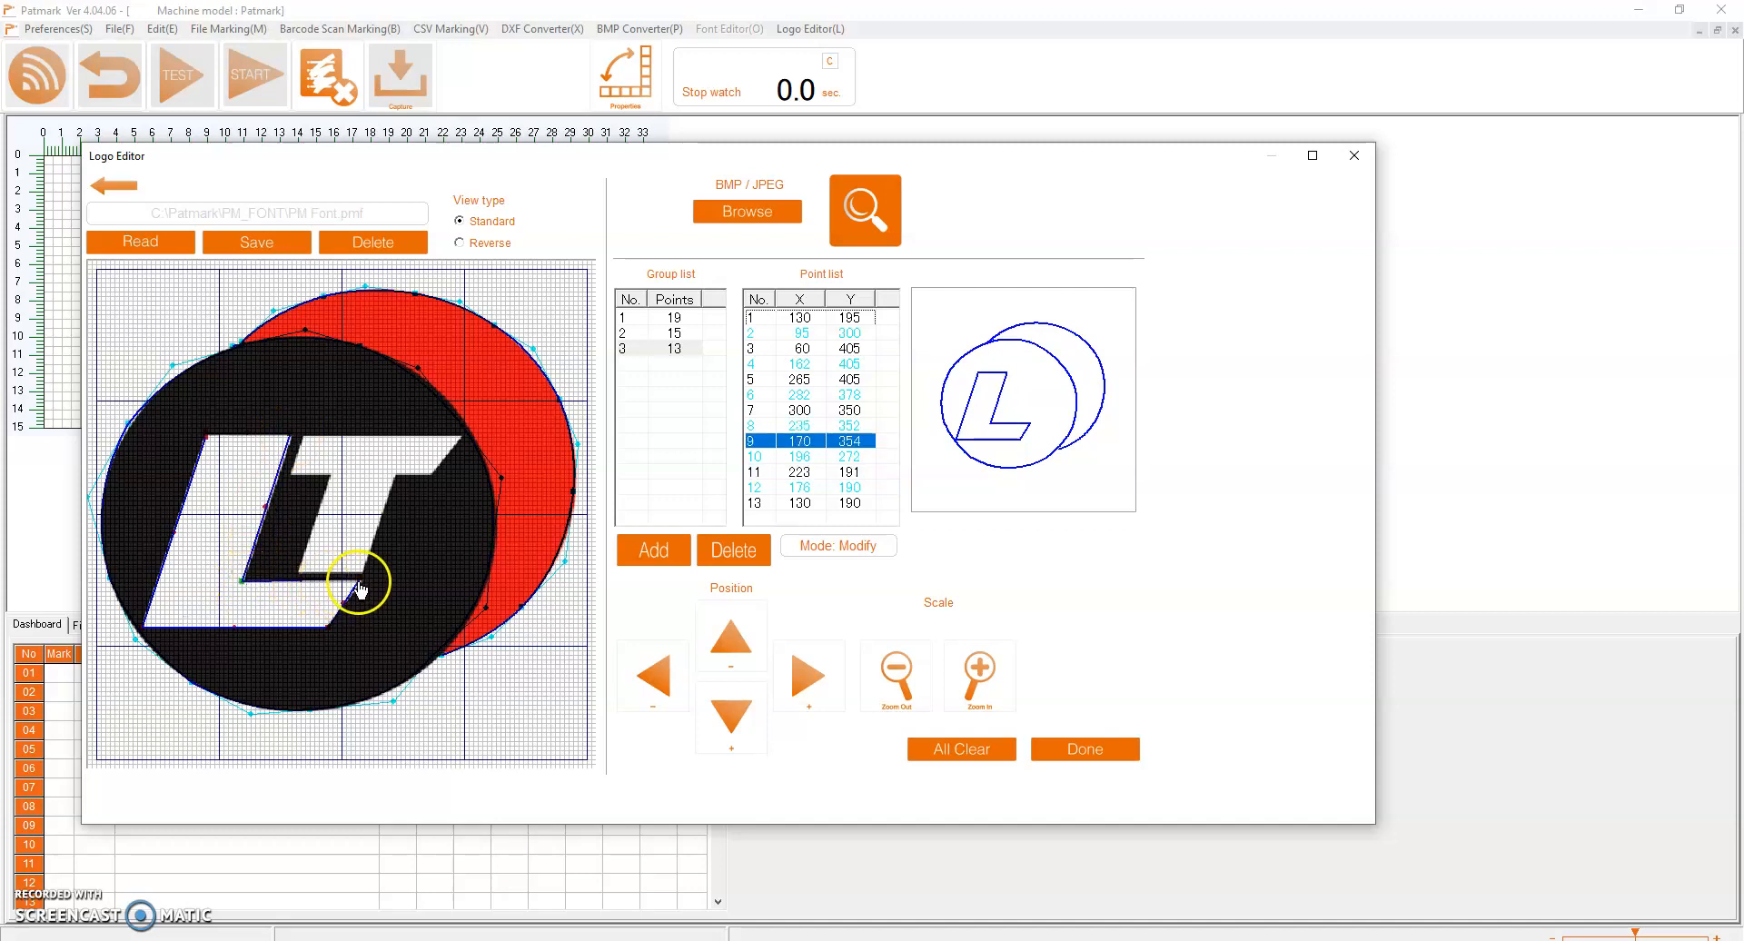
left_click(364, 587)
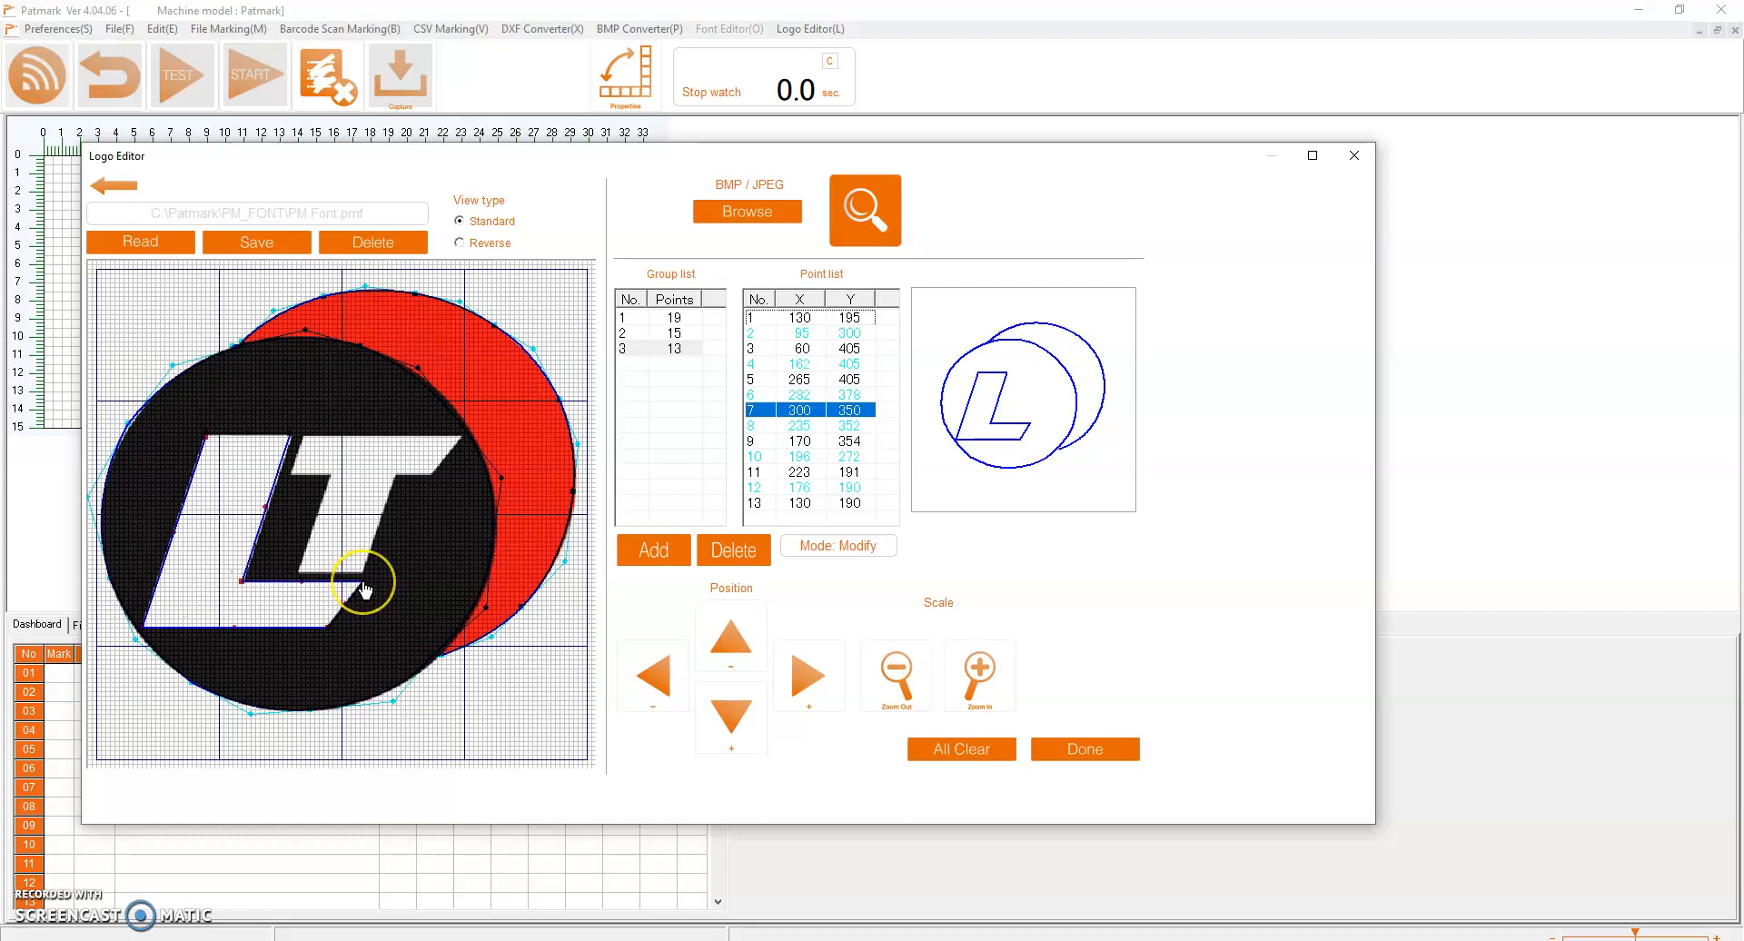
left_click(242, 584)
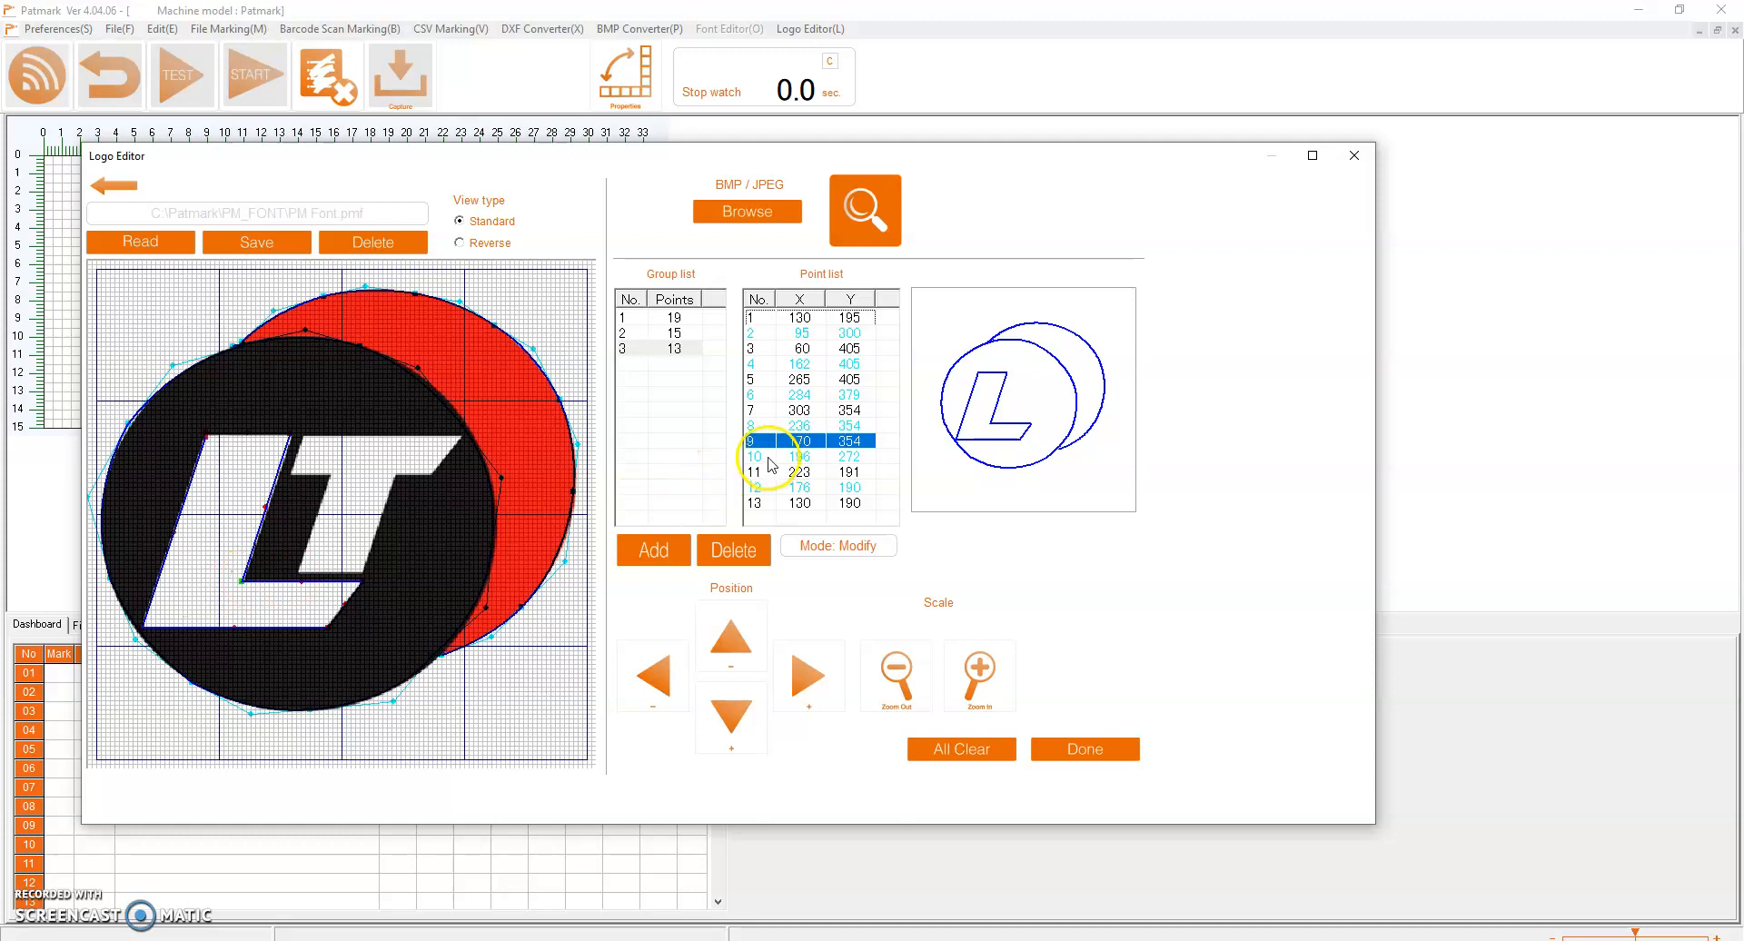
left_click(365, 583)
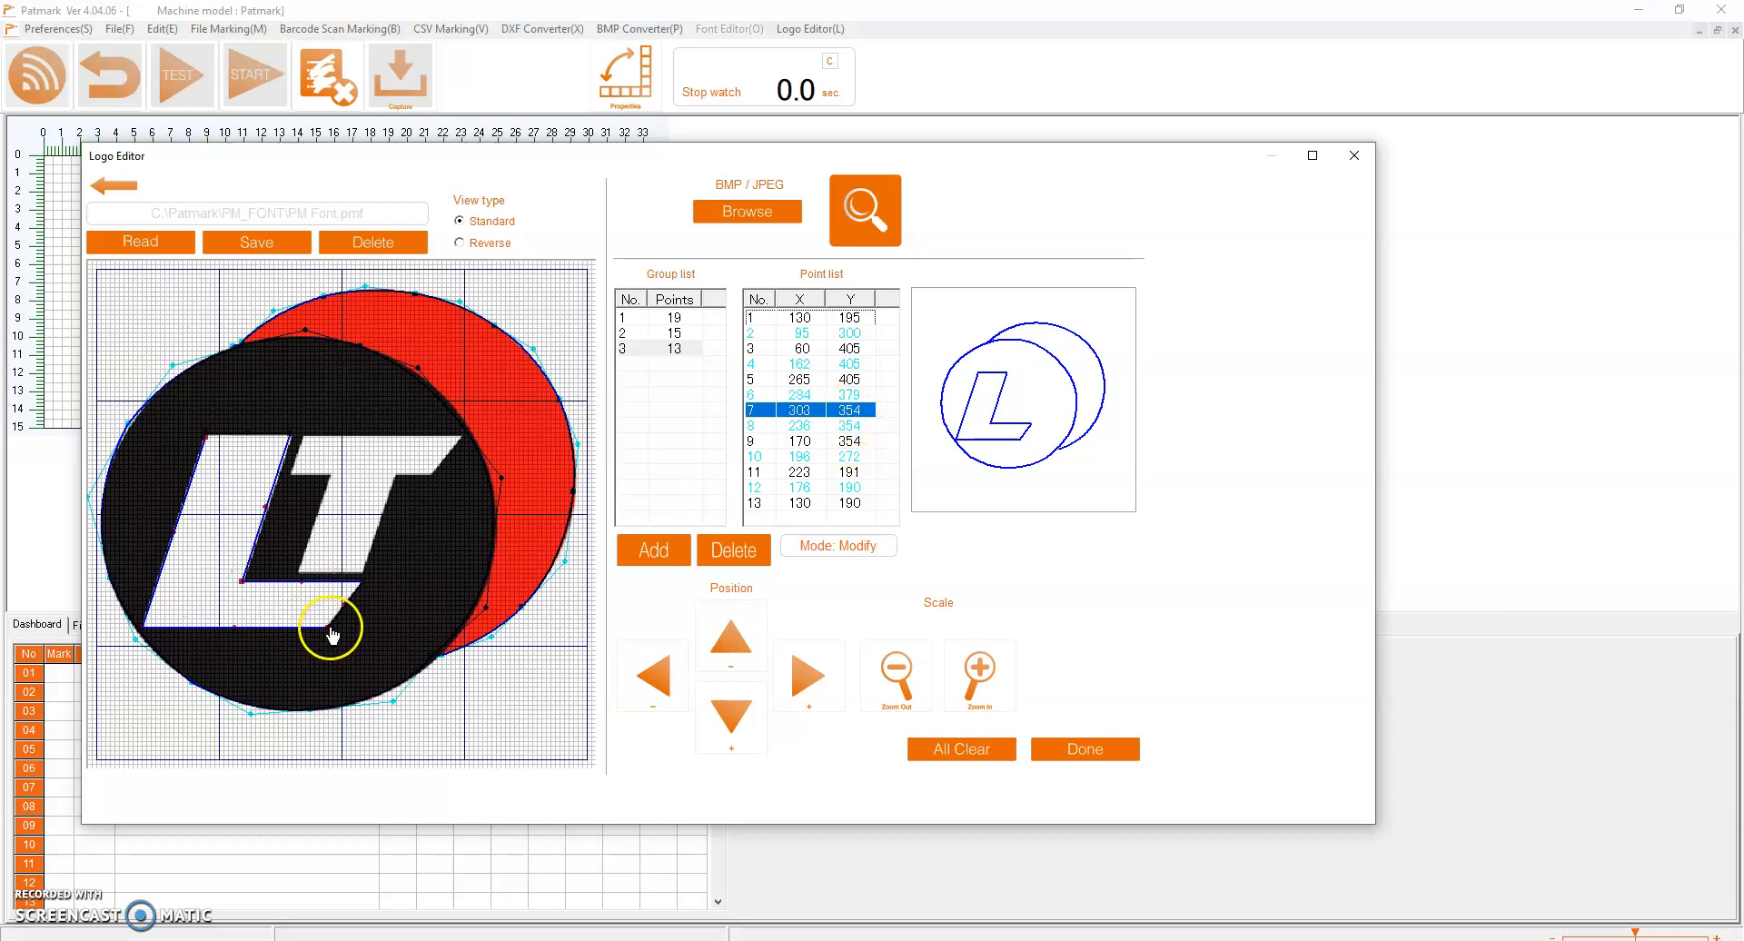
Add a fourth point group and trace the white letter T corner by corner as a closed outline
left_click(648, 548)
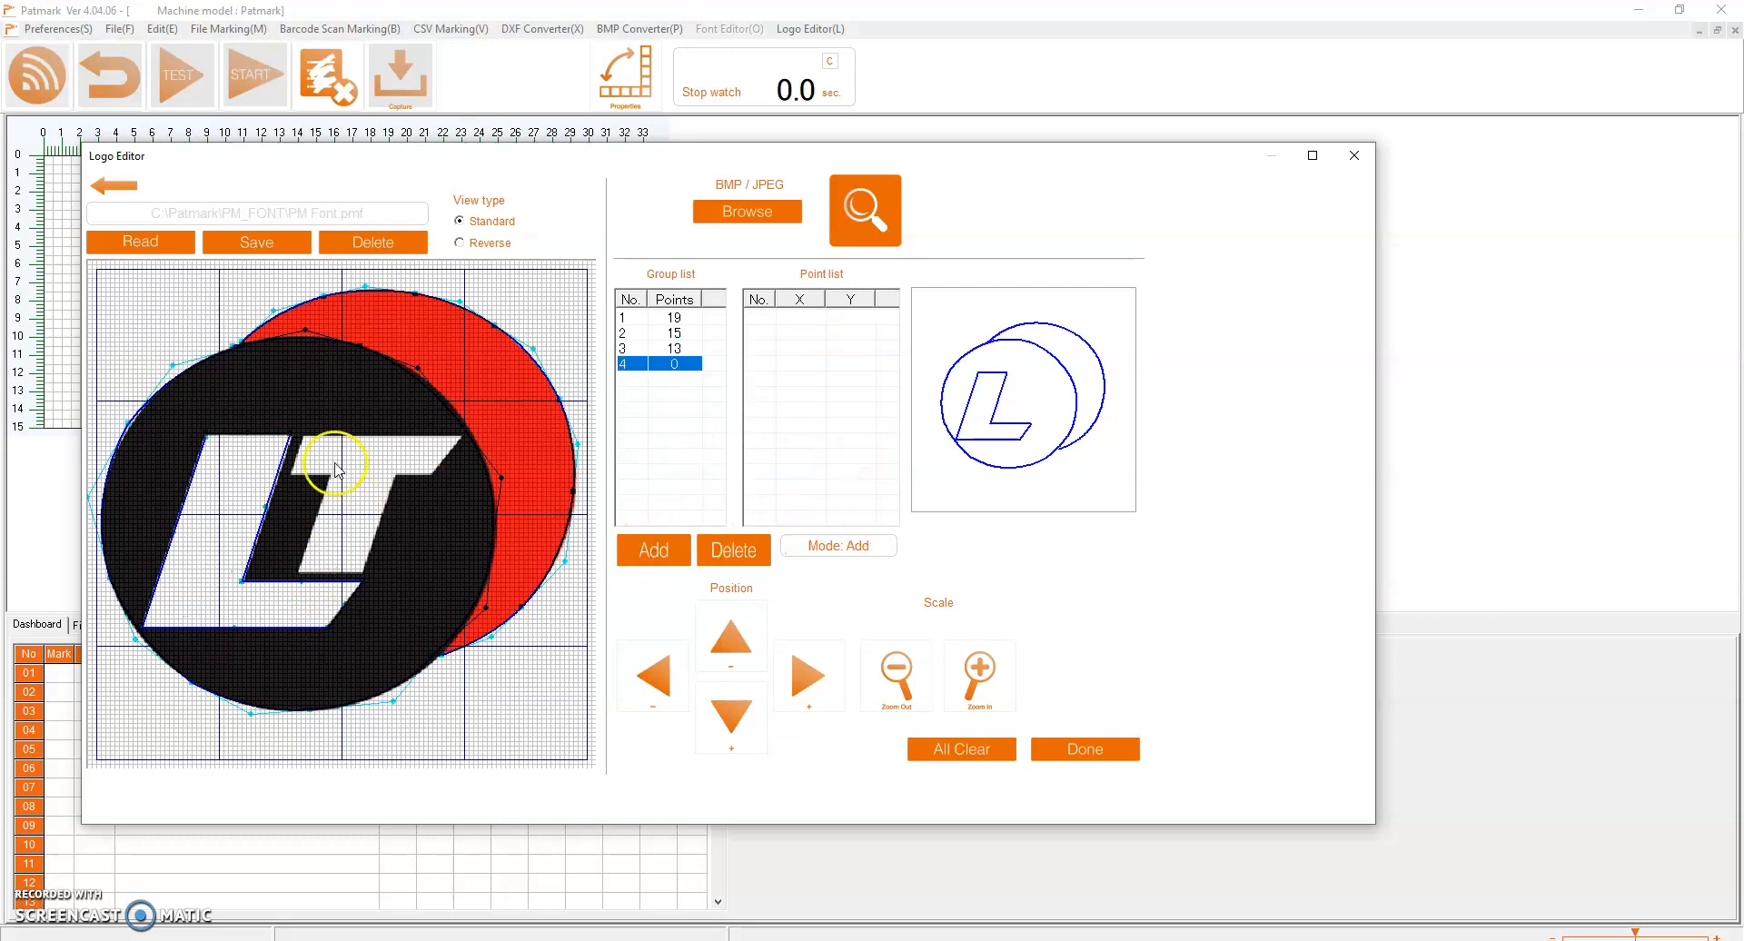
left_click(292, 474)
left_click(310, 474)
left_click(329, 476)
left_click(301, 570)
left_click(365, 575)
left_click(397, 475)
left_click(433, 475)
left_click(460, 439)
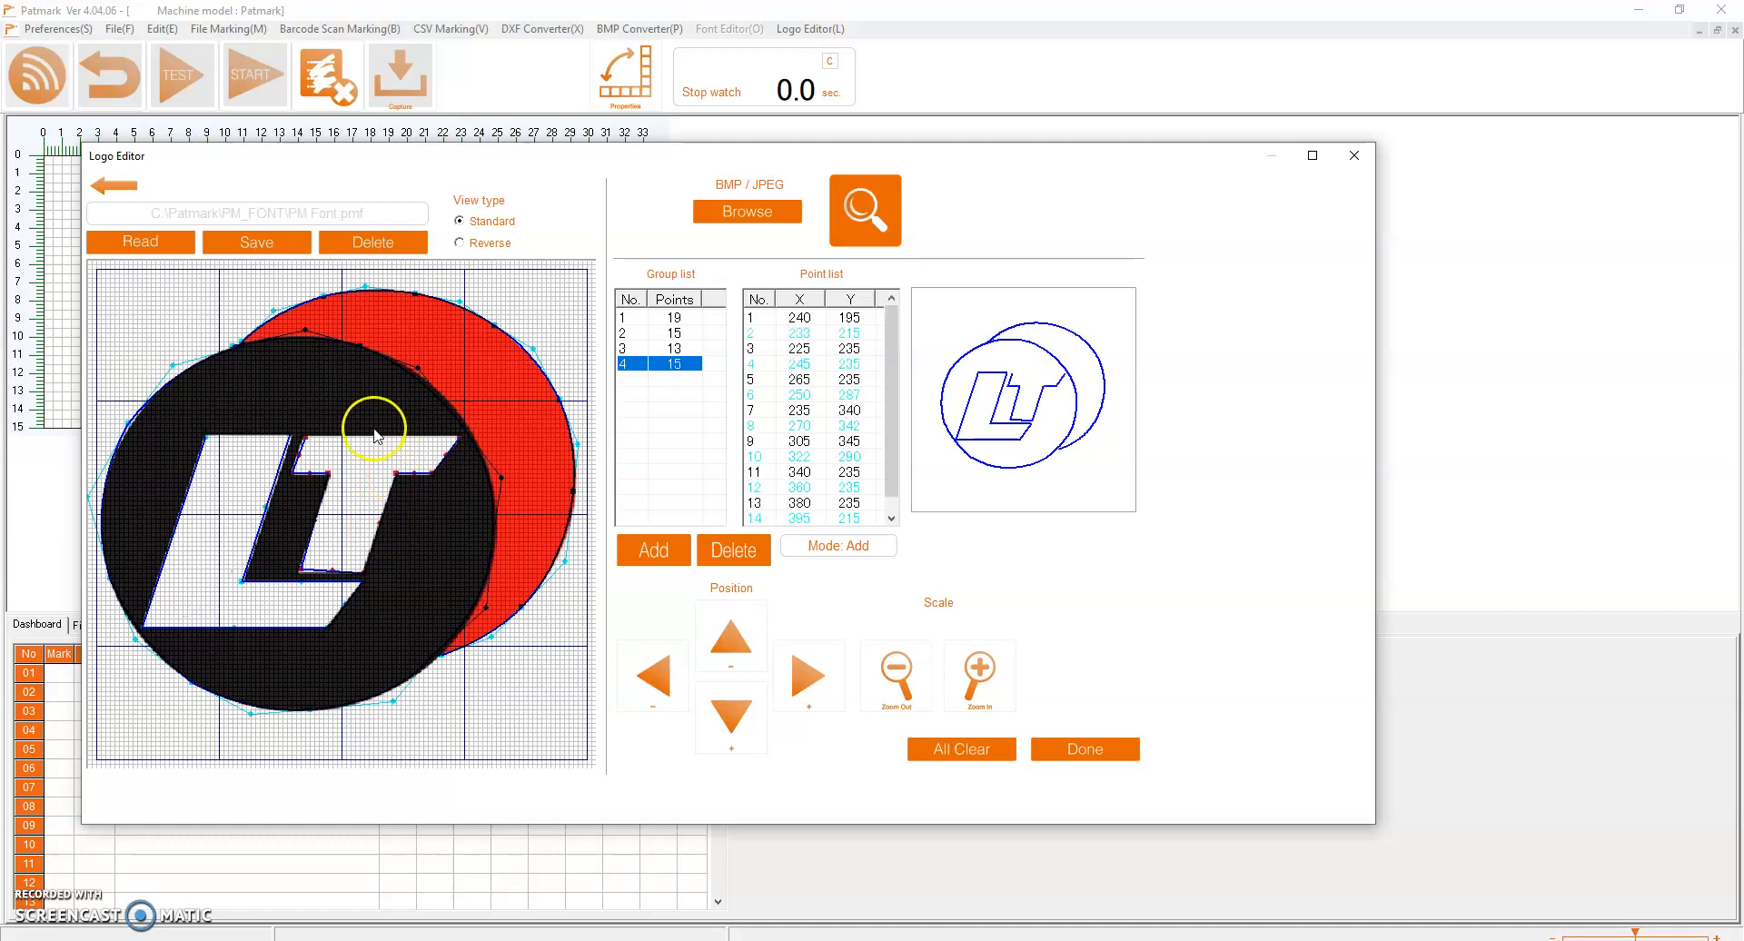
left_click(306, 444)
Shift the lower-left corner point of the T's stem to about X 228, Y 347 in modify mode
left_click(320, 584)
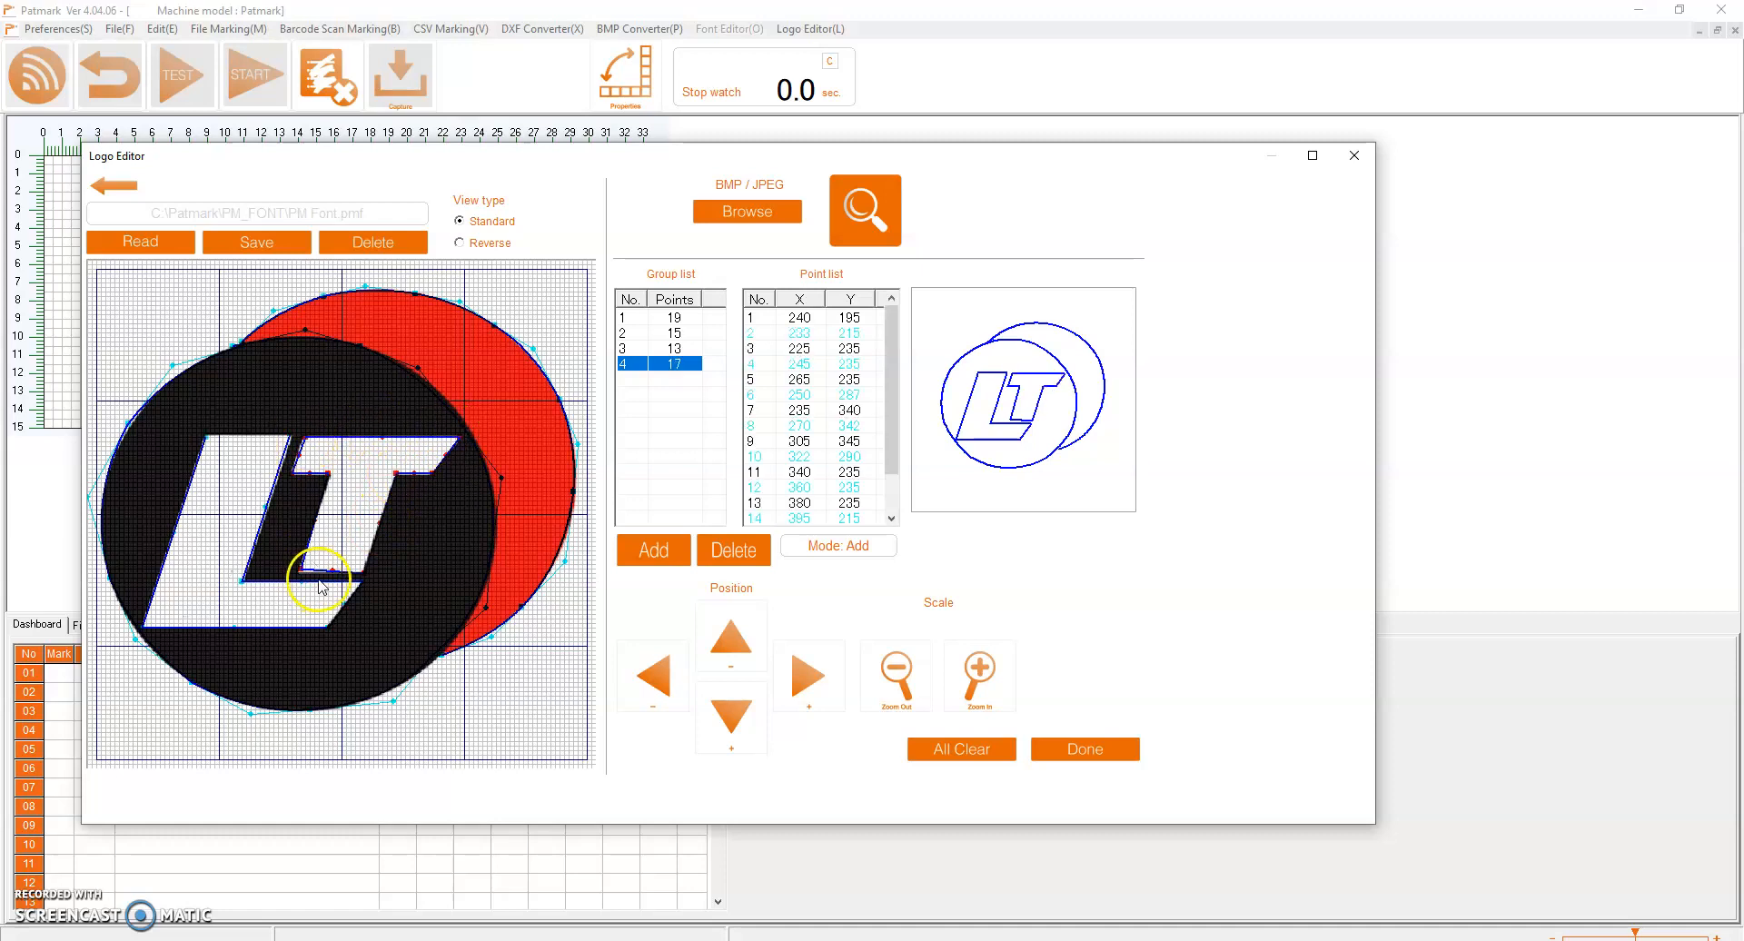
left_click(294, 568)
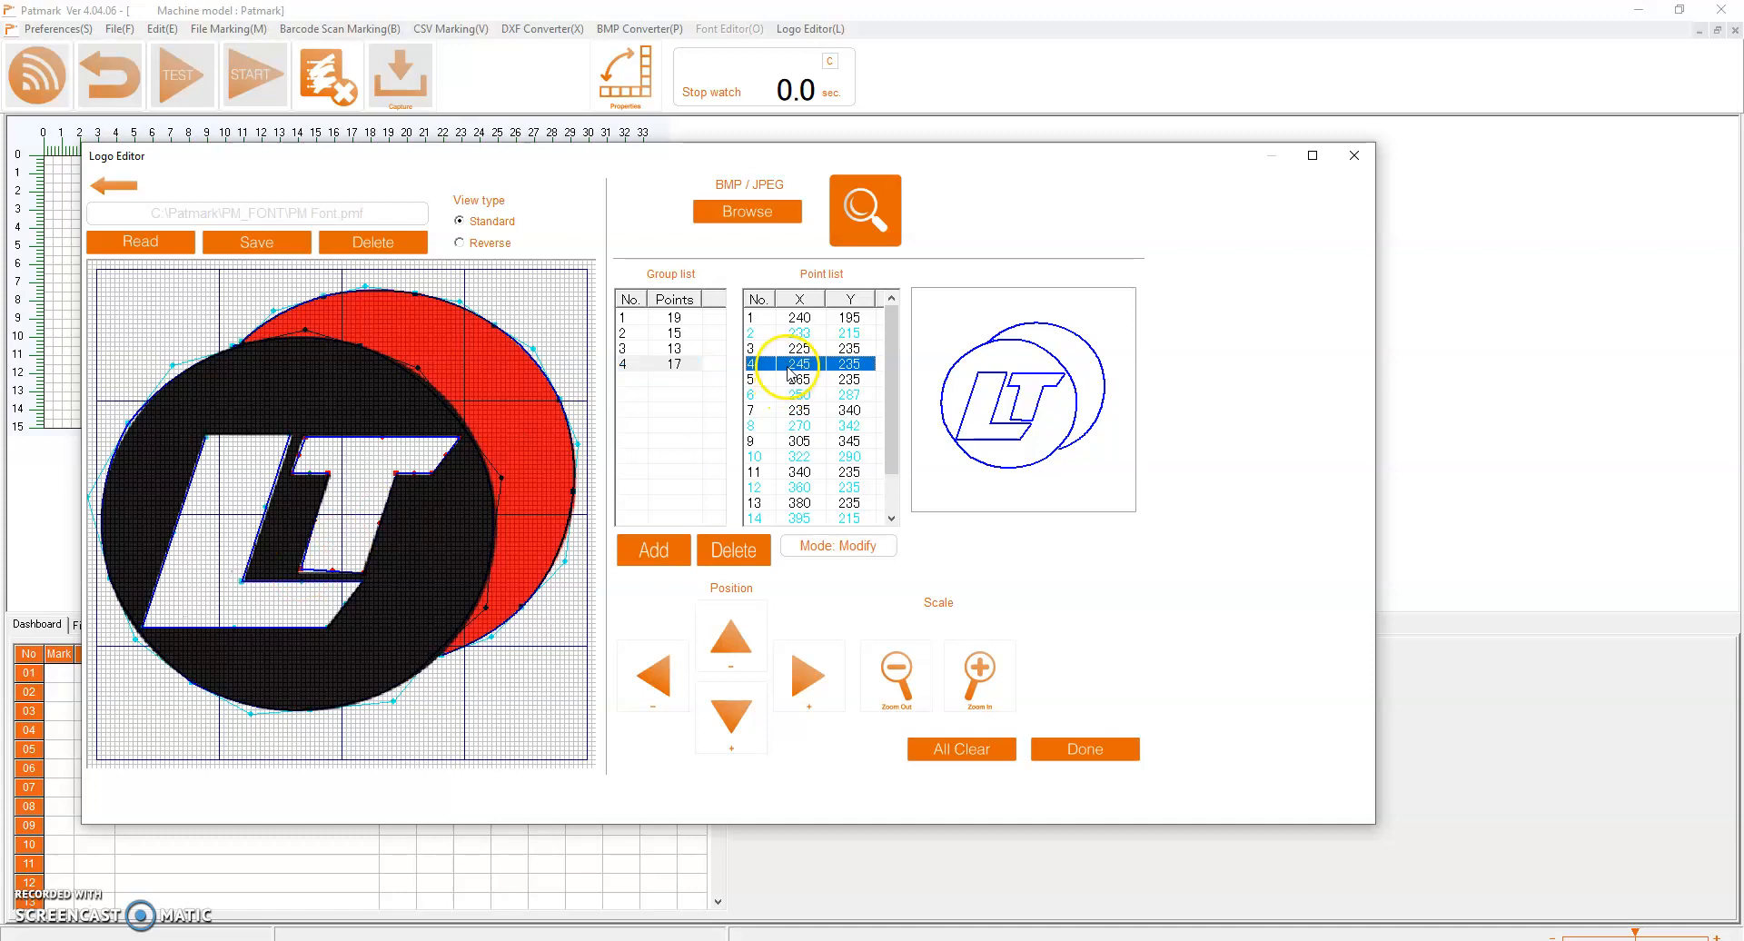
left_click(296, 581)
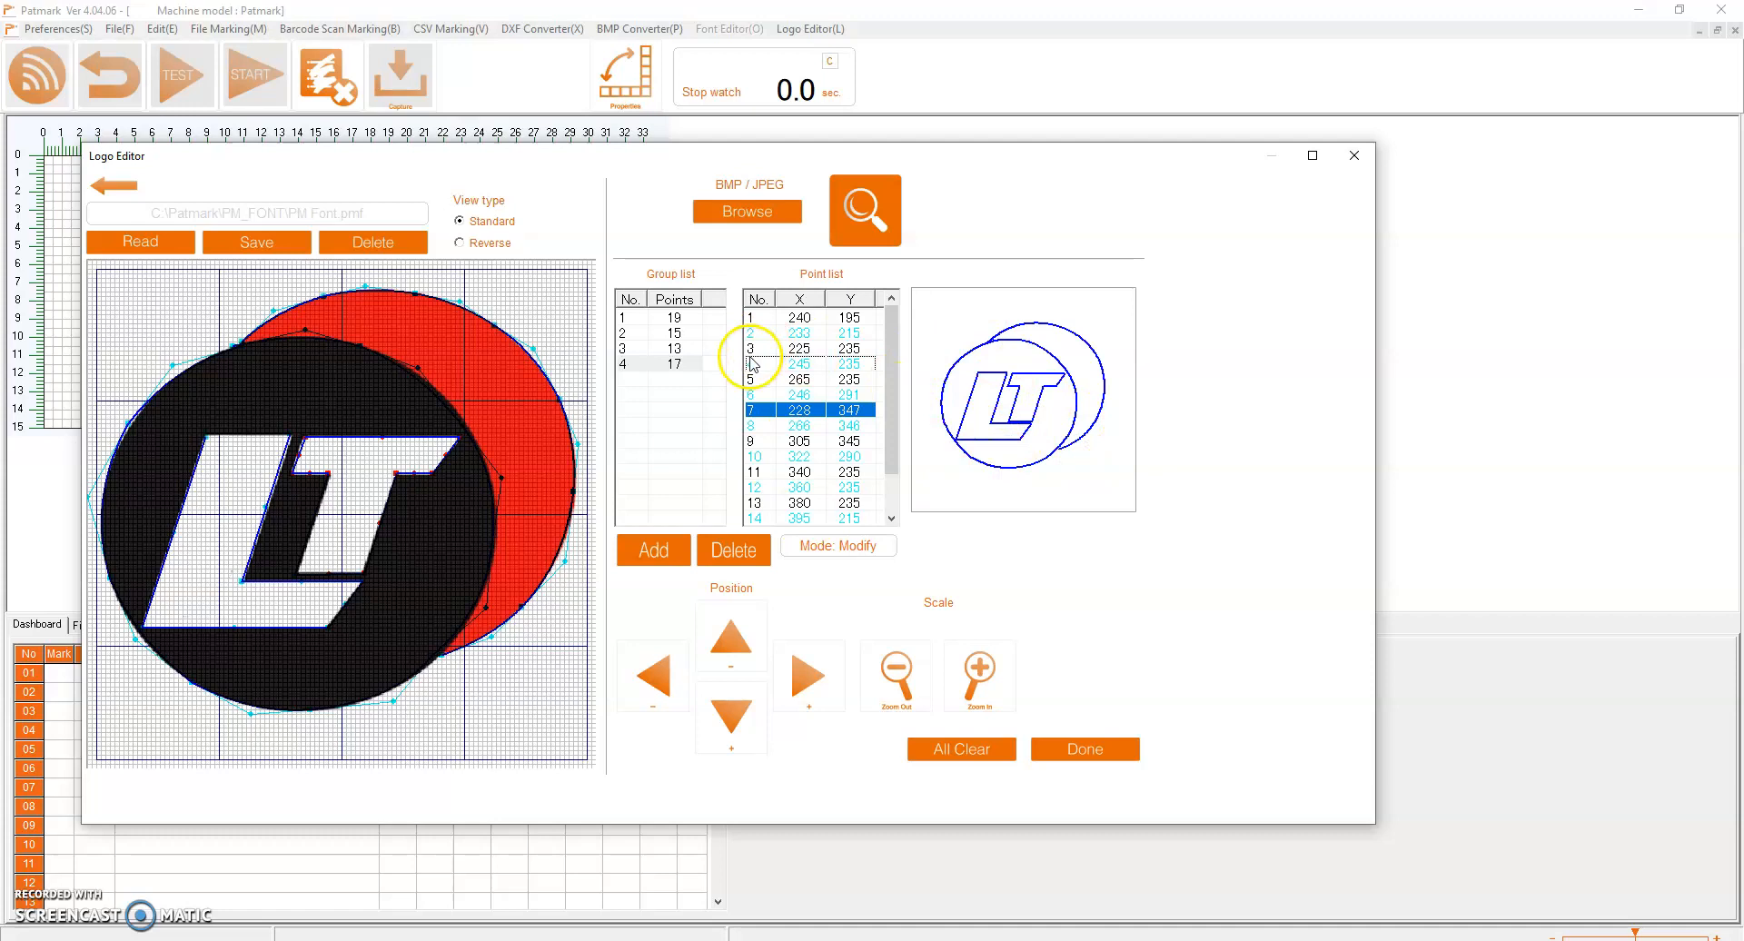
Store the traced logo as number 02 in PM Font.pmf without sending it to the Patmark controller, and finish the logo editing
left_click(233, 243)
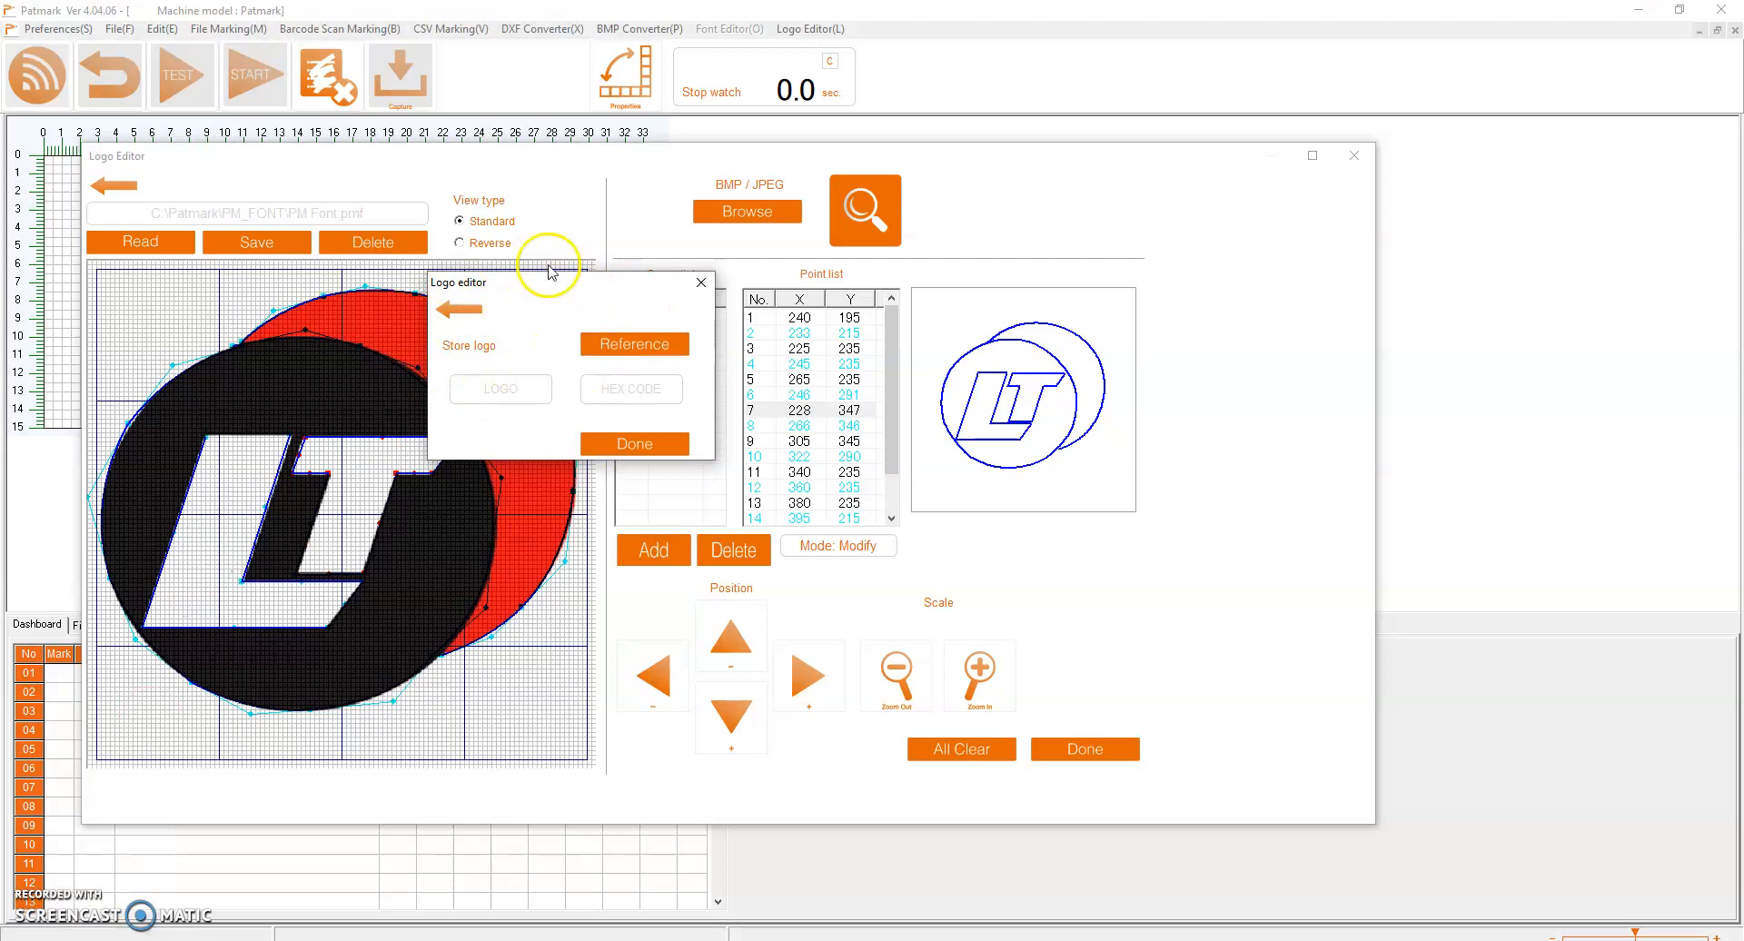
left_click(473, 397)
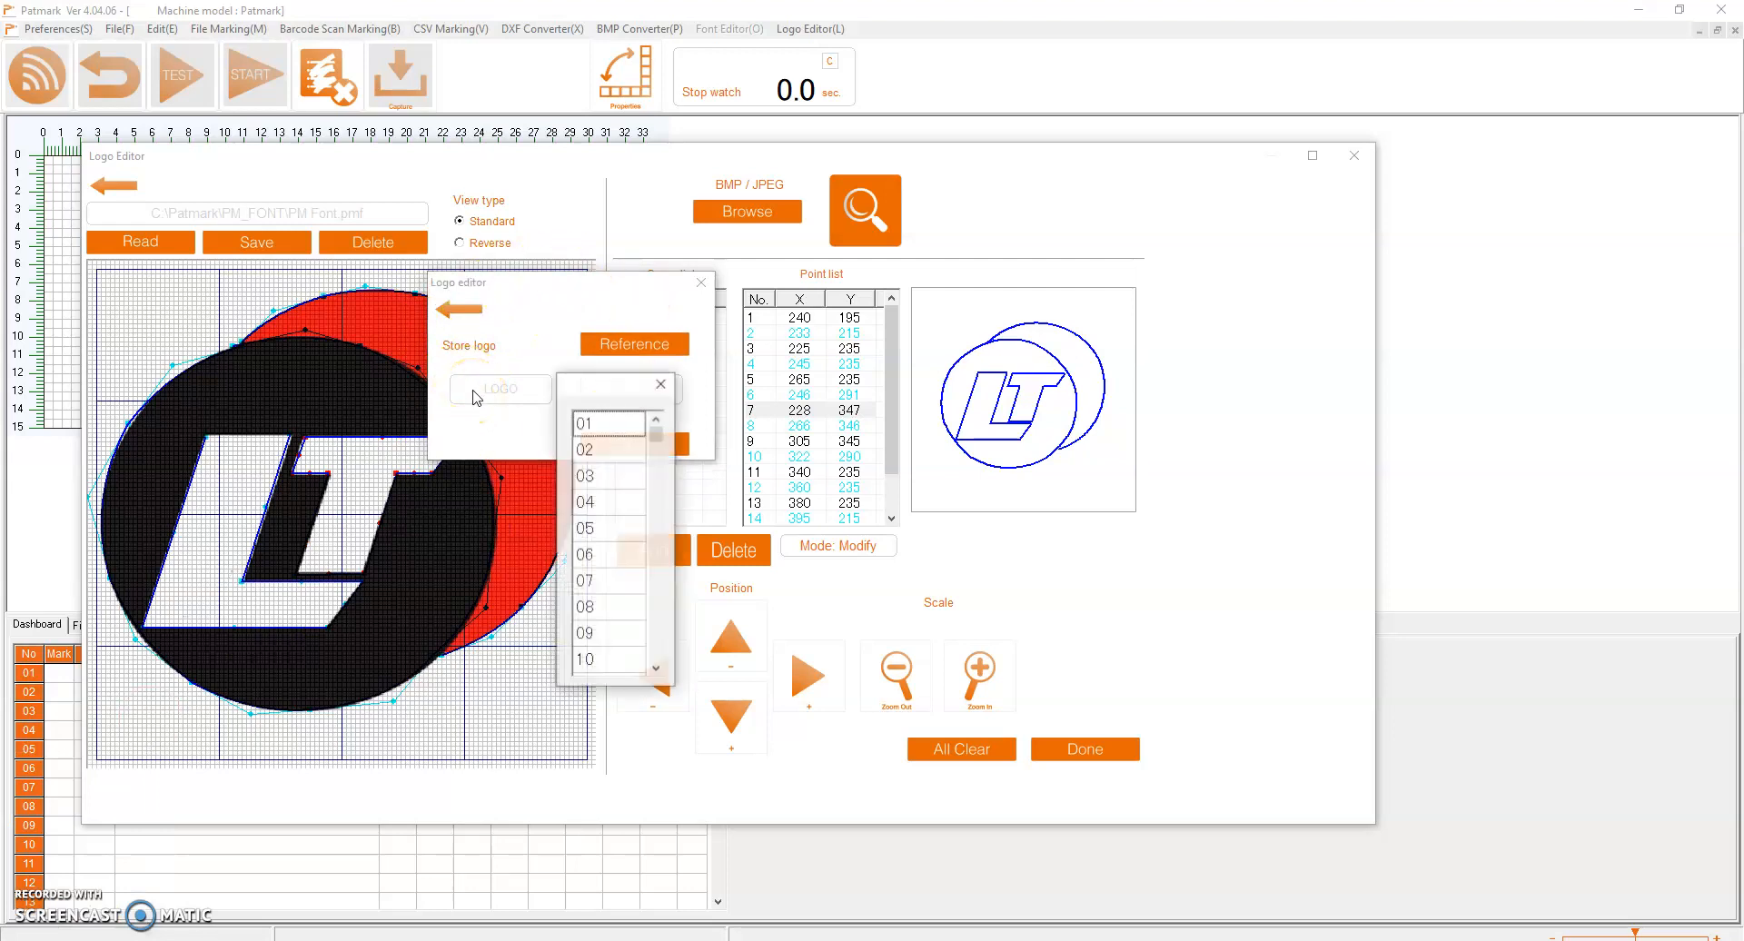
left_click(600, 456)
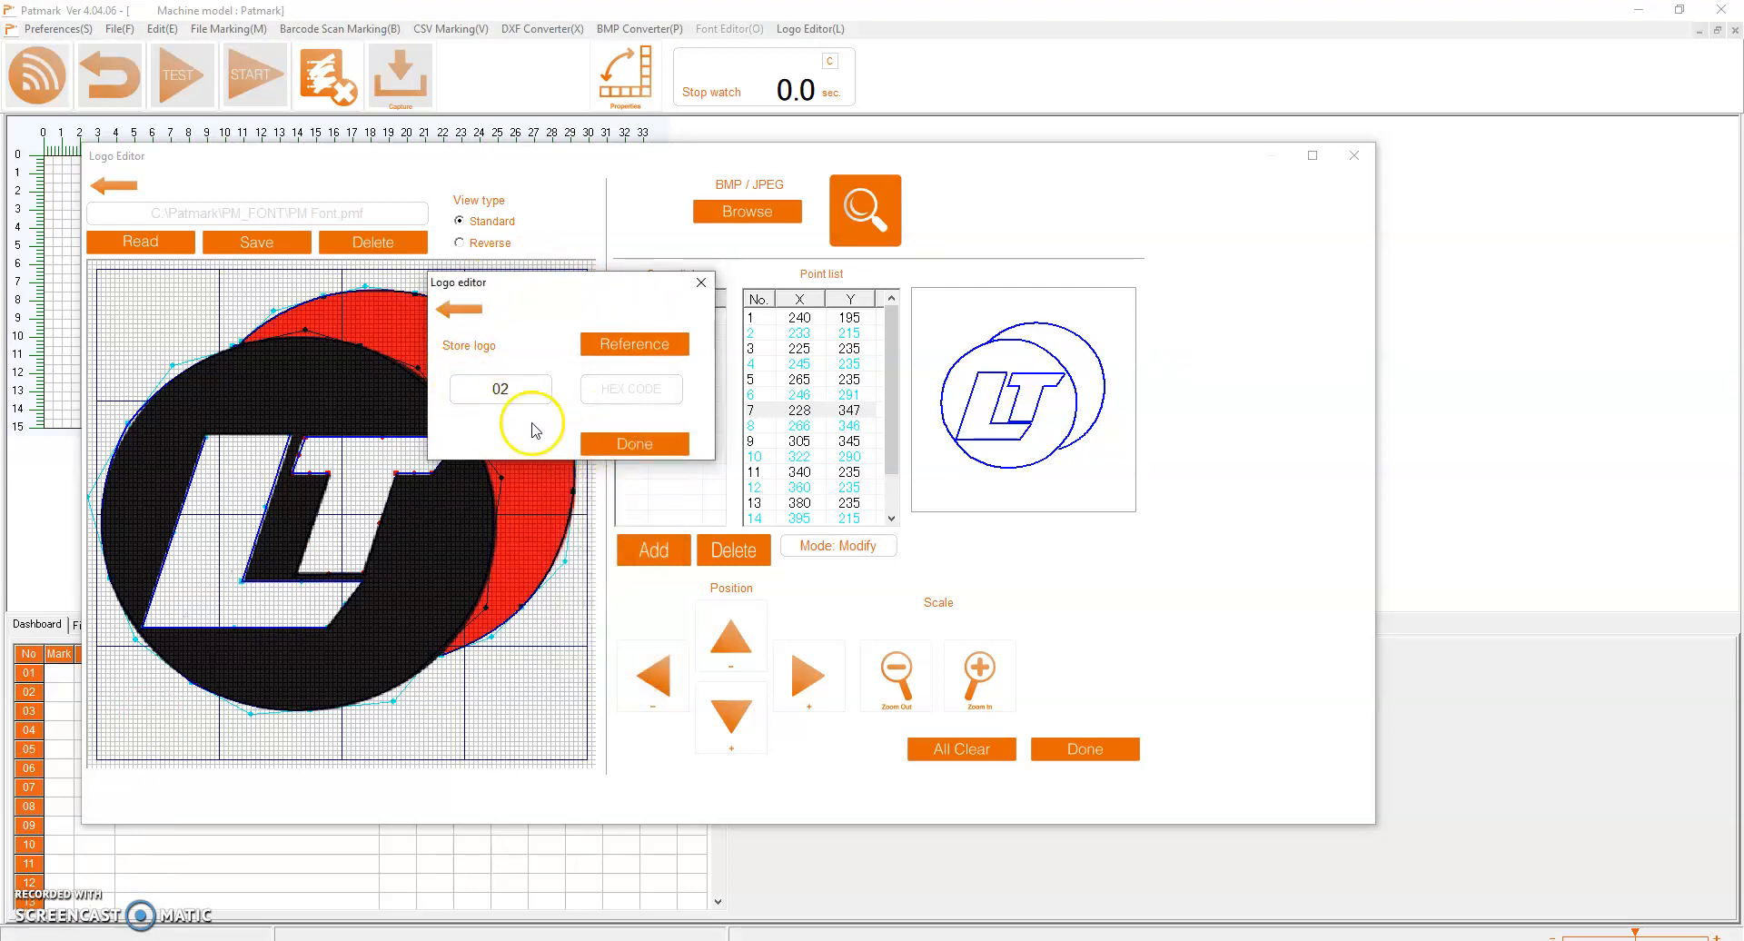
left_click(665, 449)
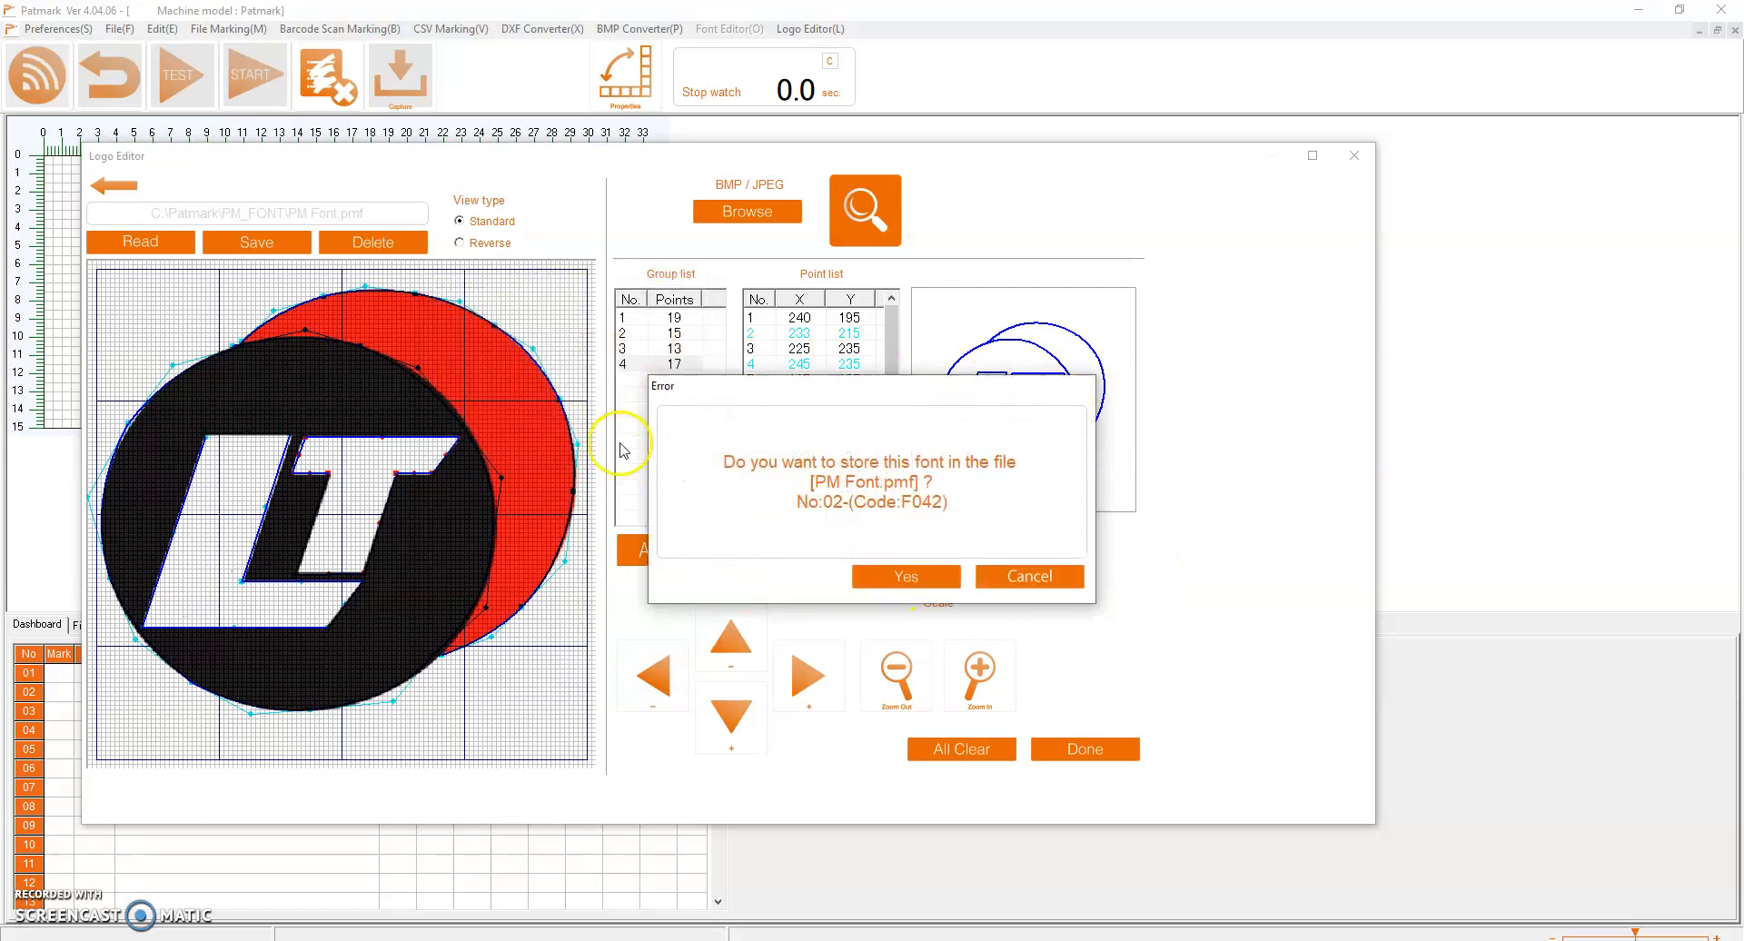
left_click(897, 584)
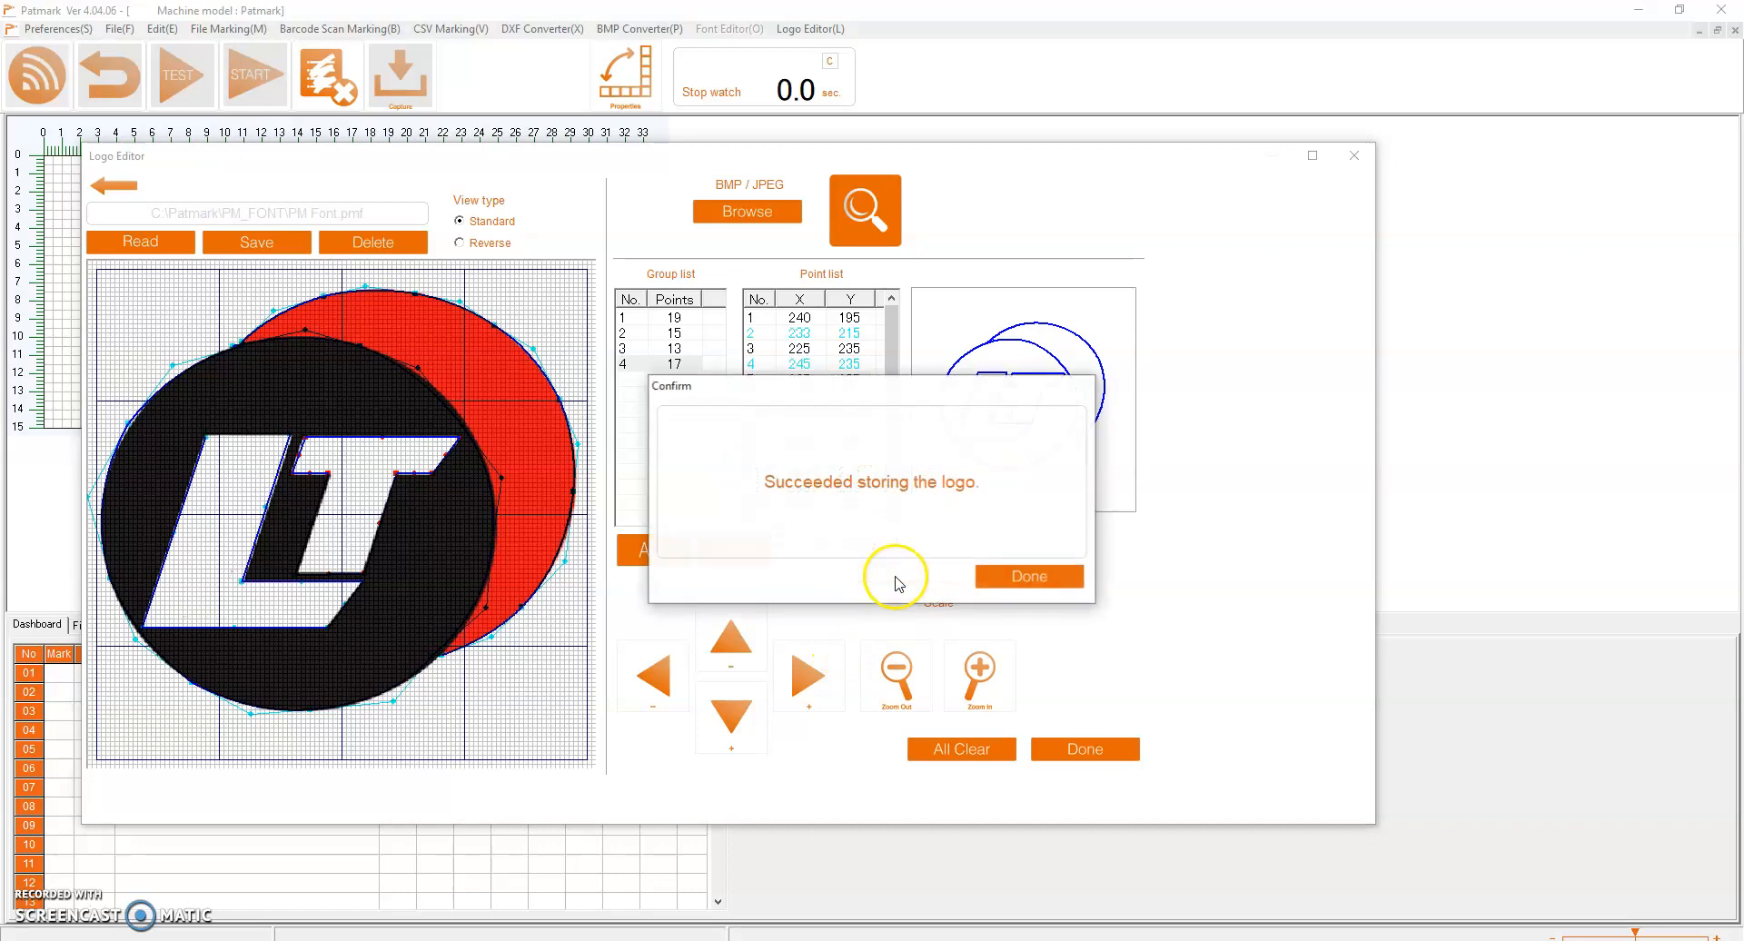
left_click(1029, 580)
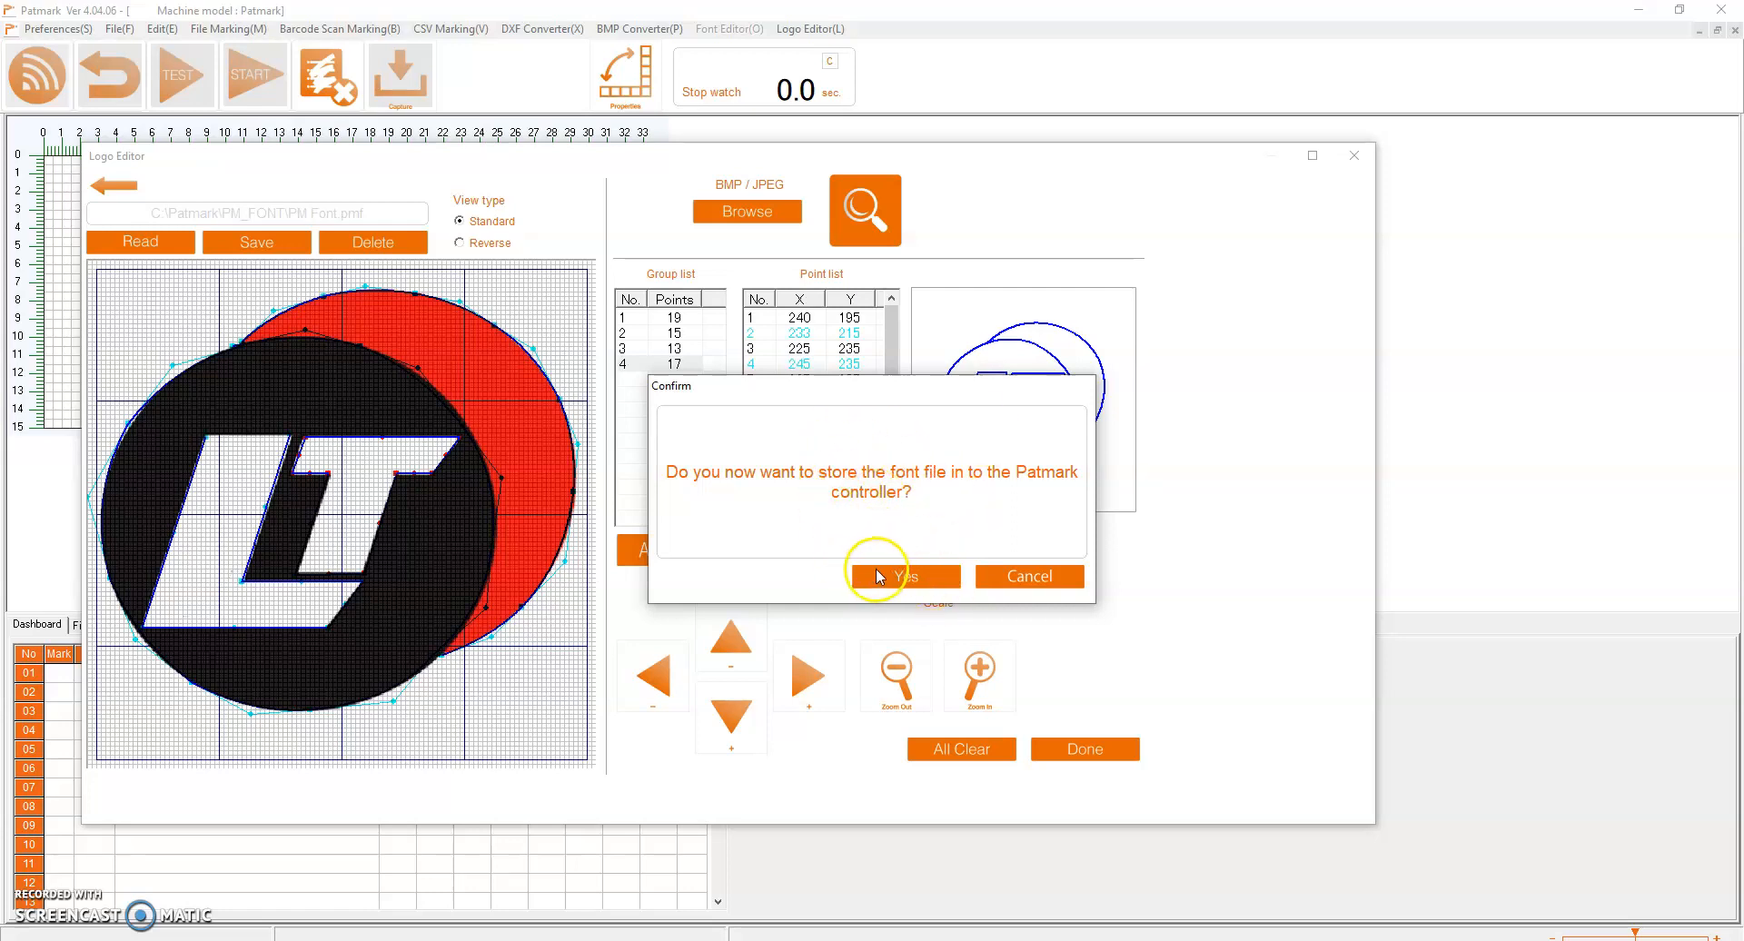
left_click(1040, 581)
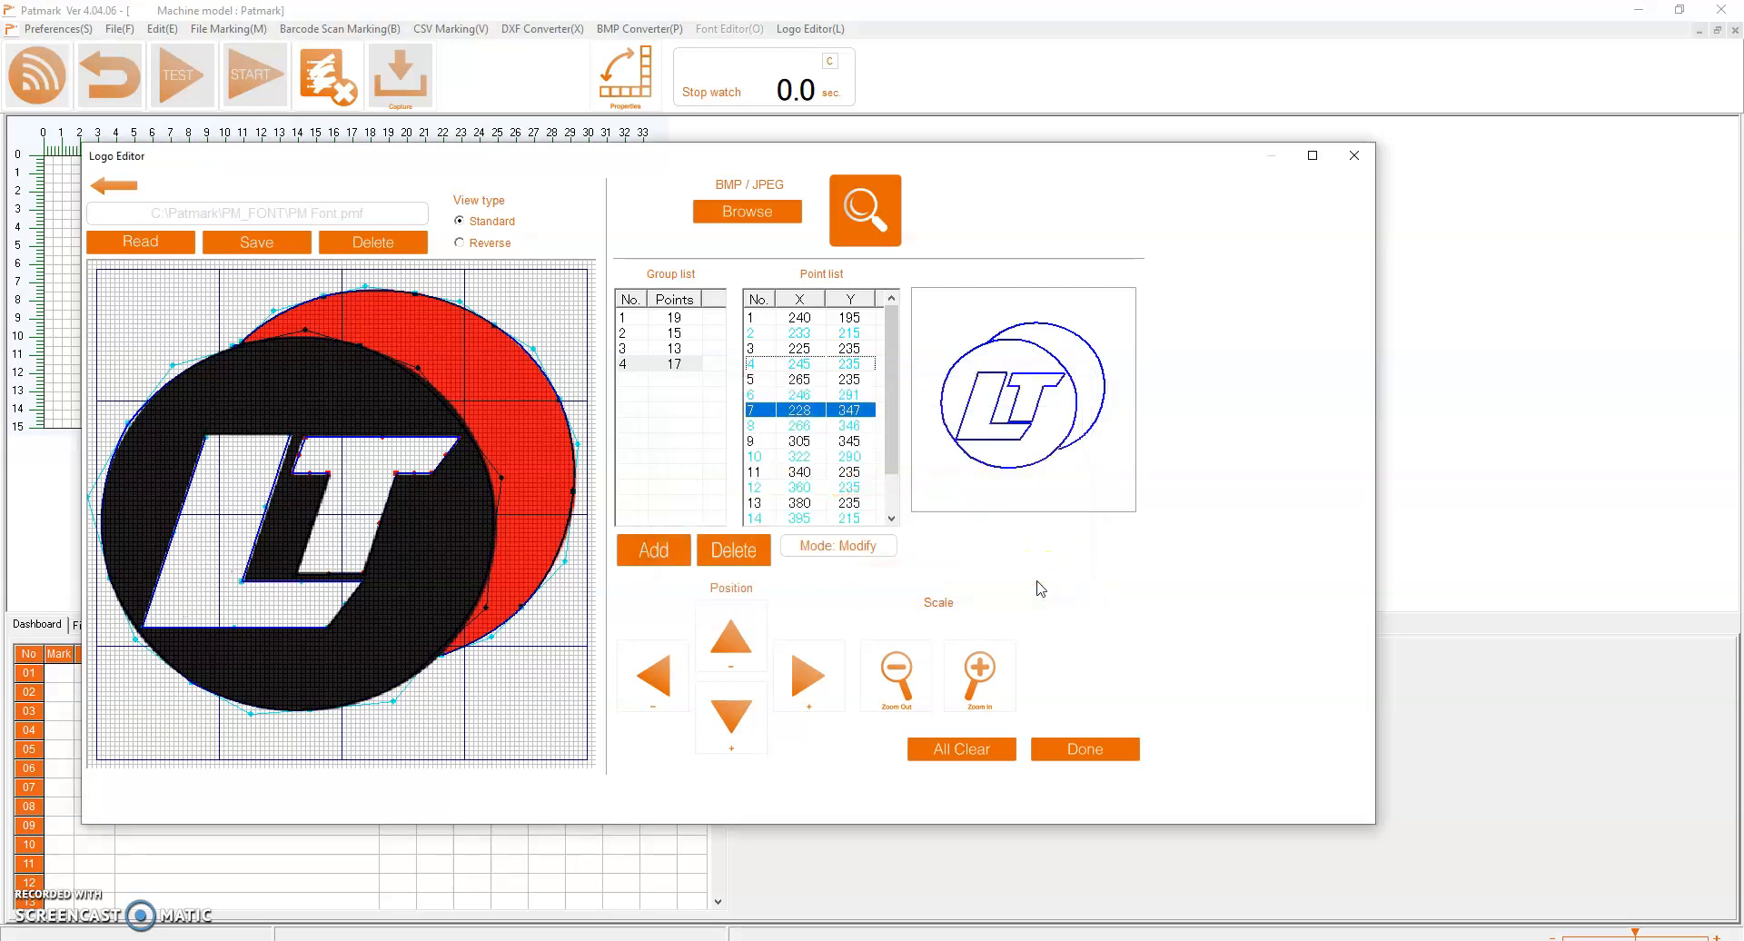
left_click(1085, 749)
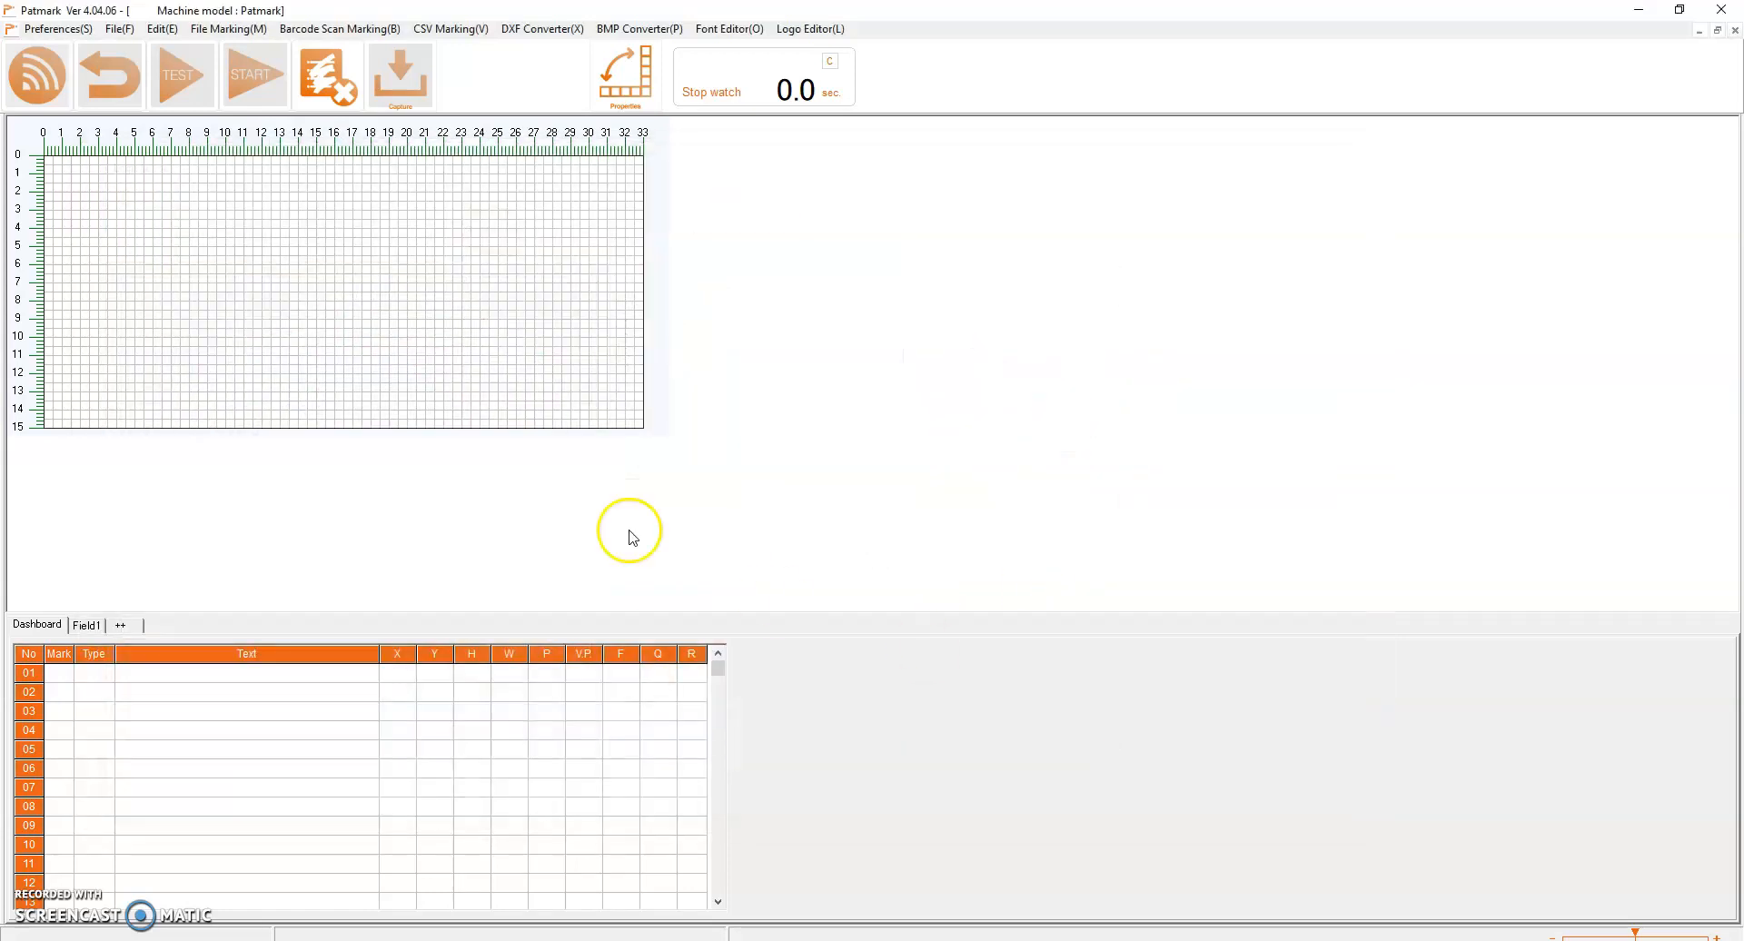
Insert the stored logo 02 into Field1
left_click(89, 629)
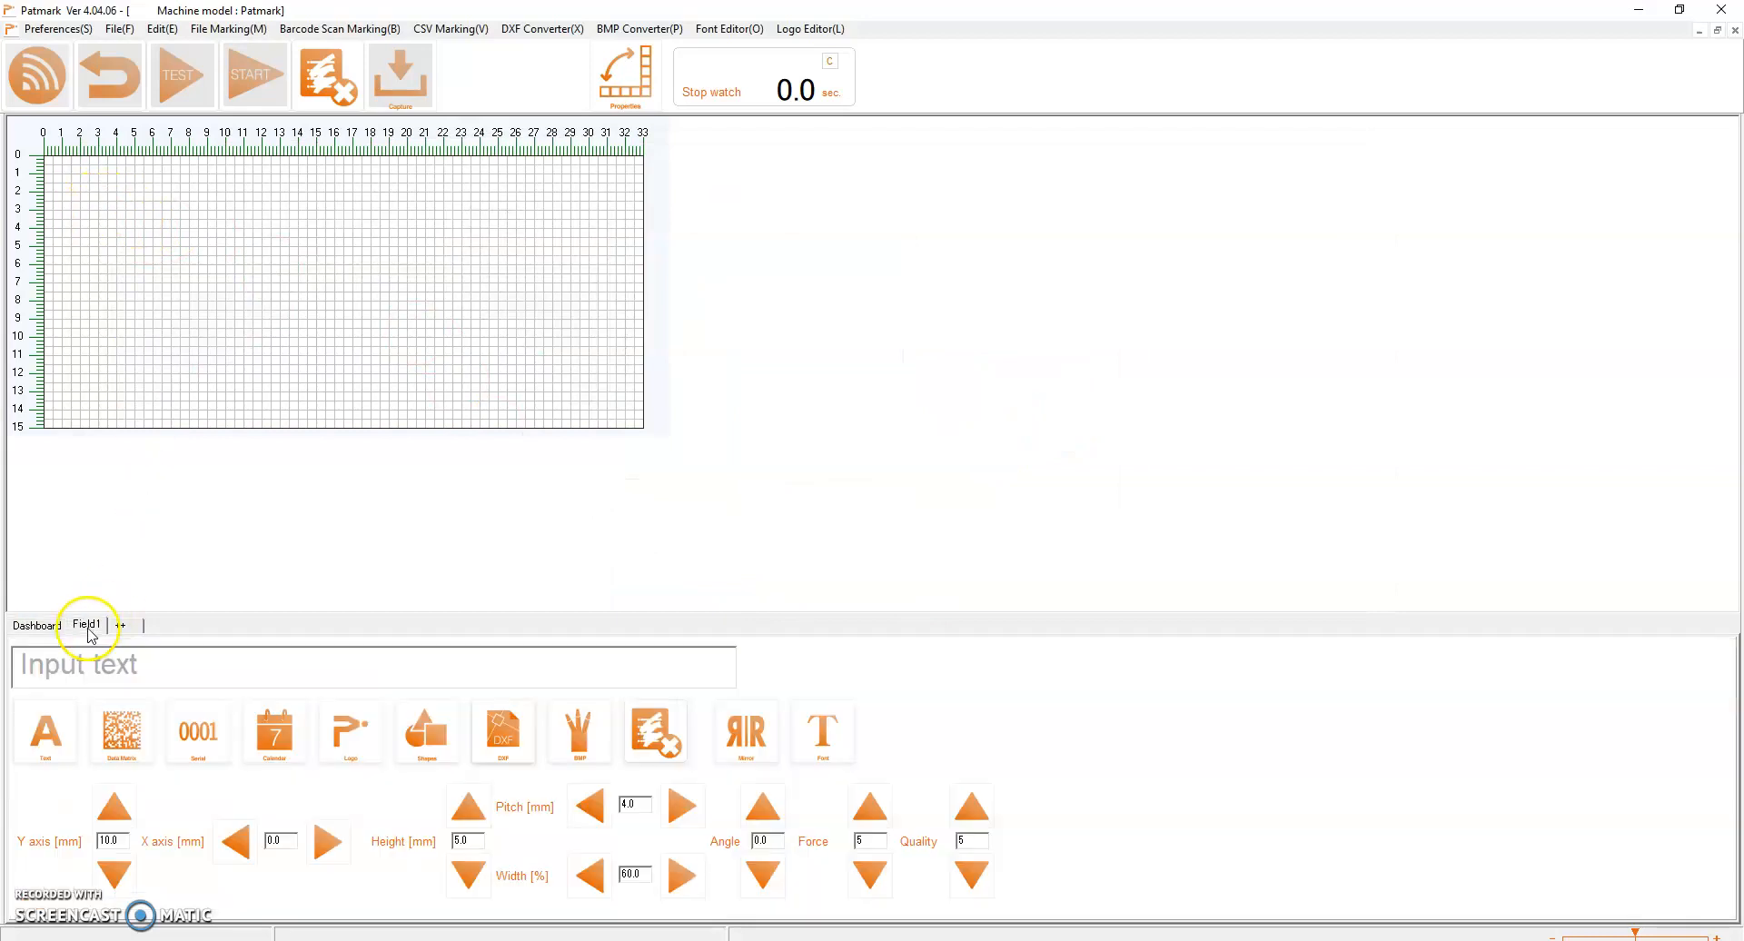
left_click(351, 753)
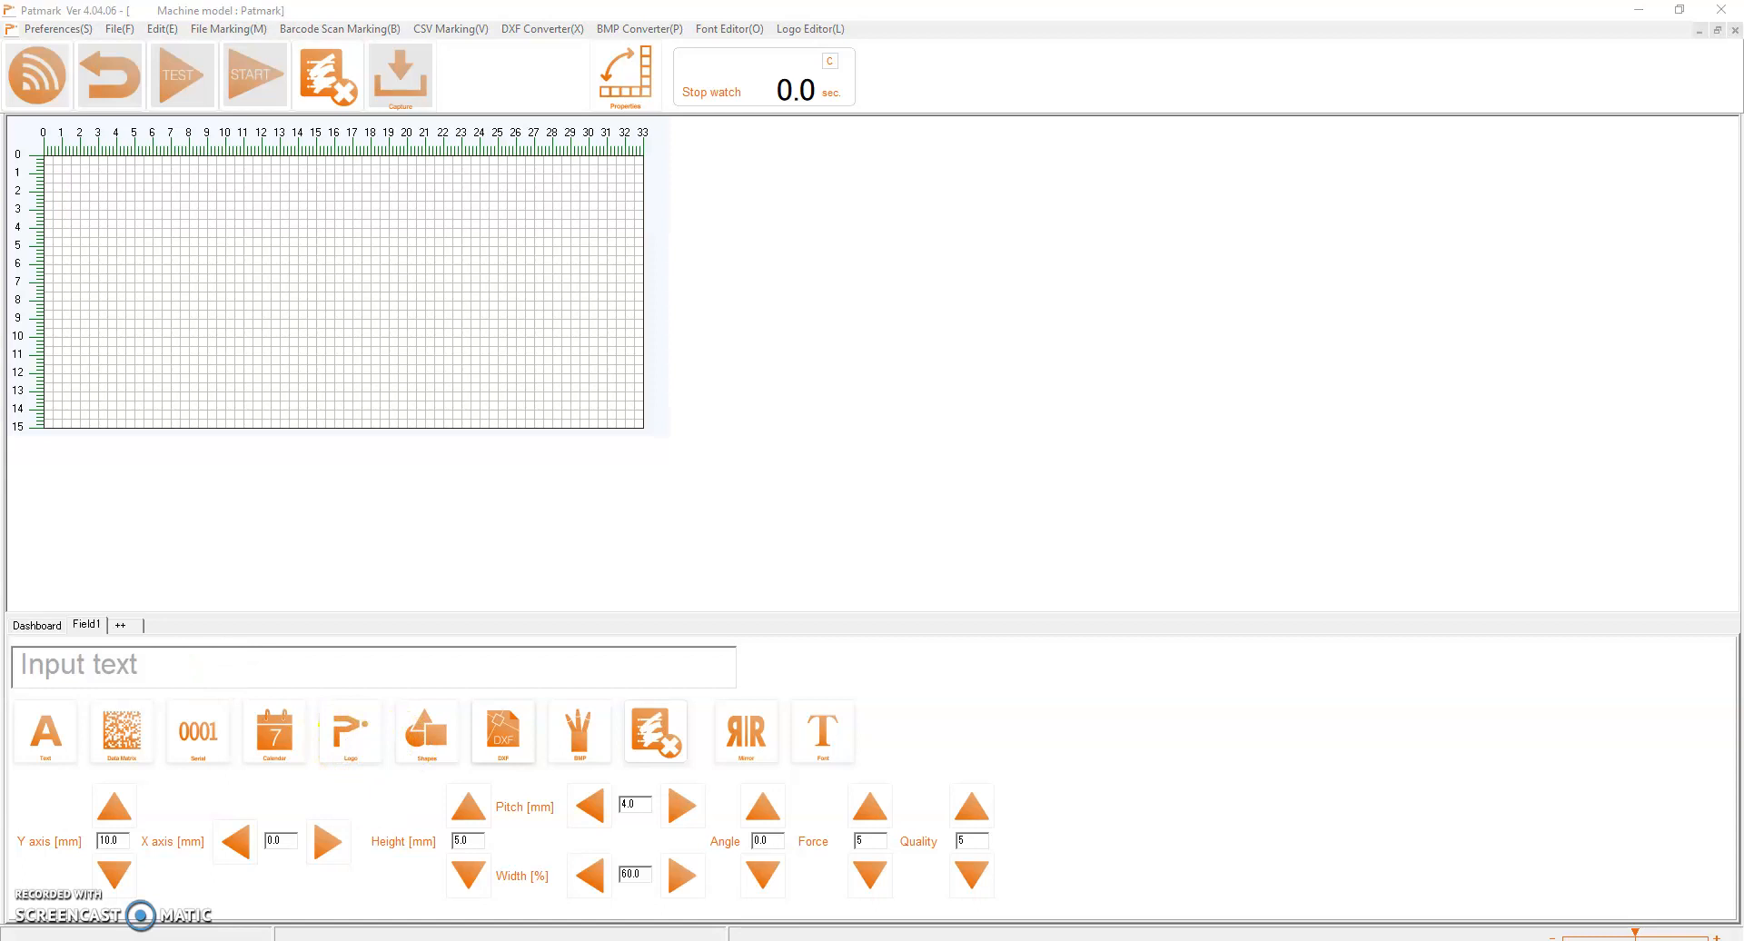
left_click(526, 368)
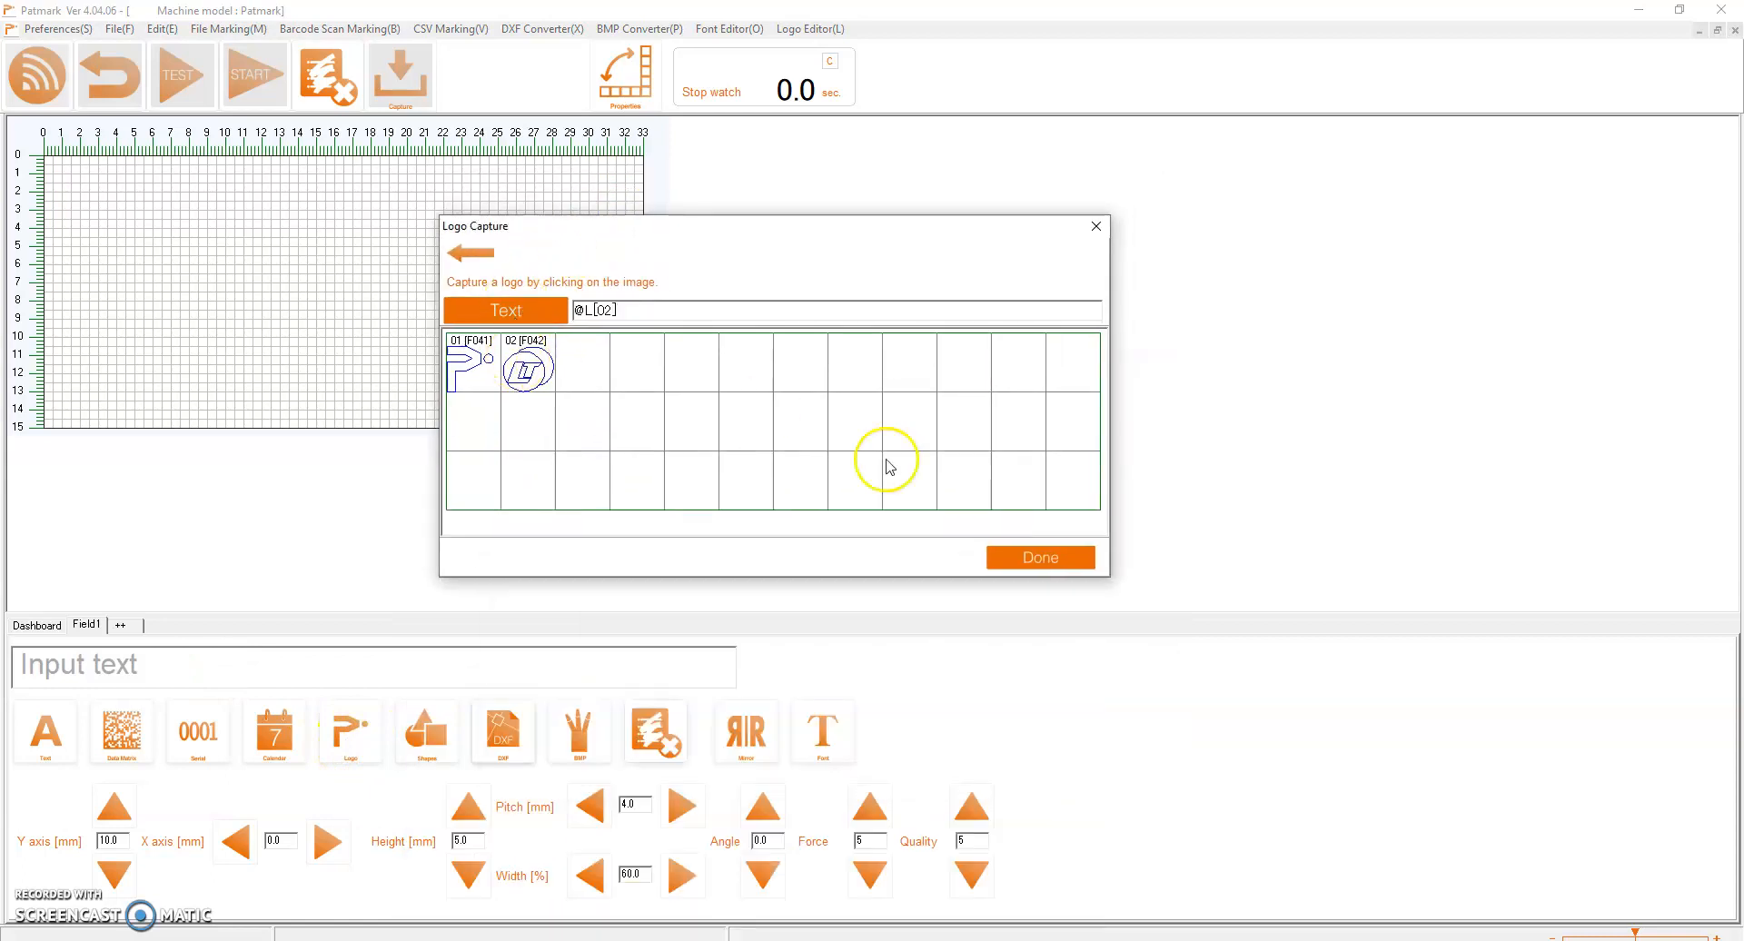
left_click(1040, 557)
Set the logo's X position to 0.1 mm and enlarge its height to 8.7 mm in the marking field
left_click(327, 845)
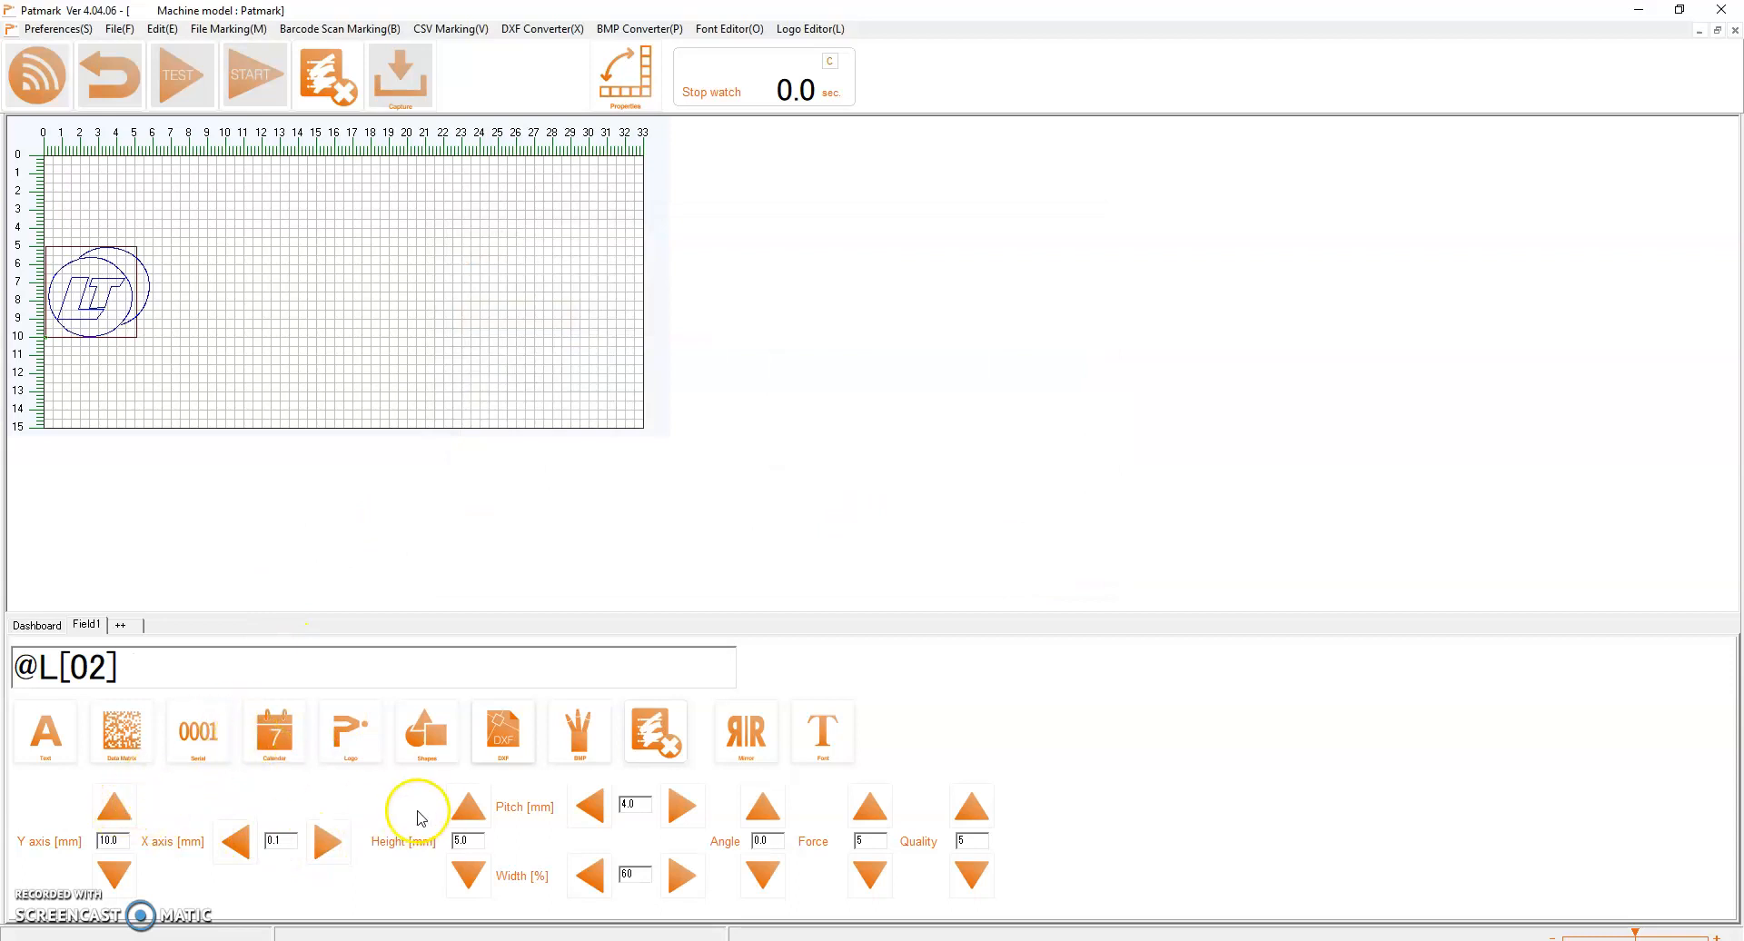
left_click(469, 806)
type("15")
left_click(1030, 577)
left_click(469, 806)
left_click(471, 806)
left_click(1030, 576)
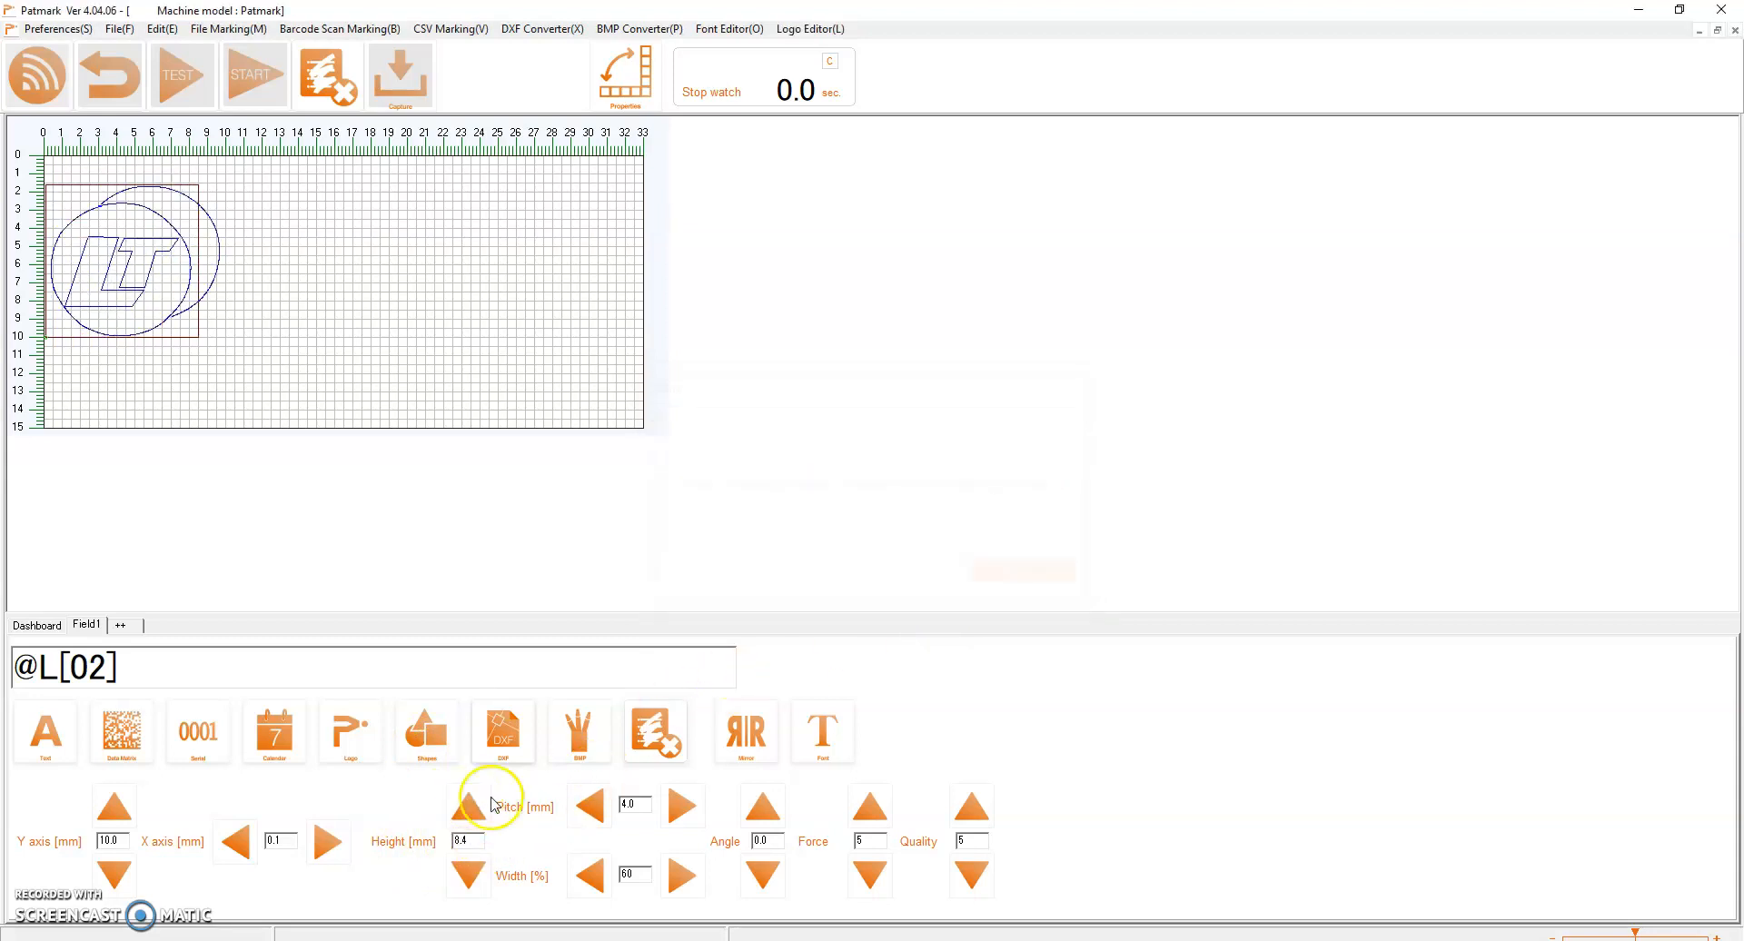
left_click(469, 806)
left_click(469, 807)
left_click(468, 808)
left_click(420, 311)
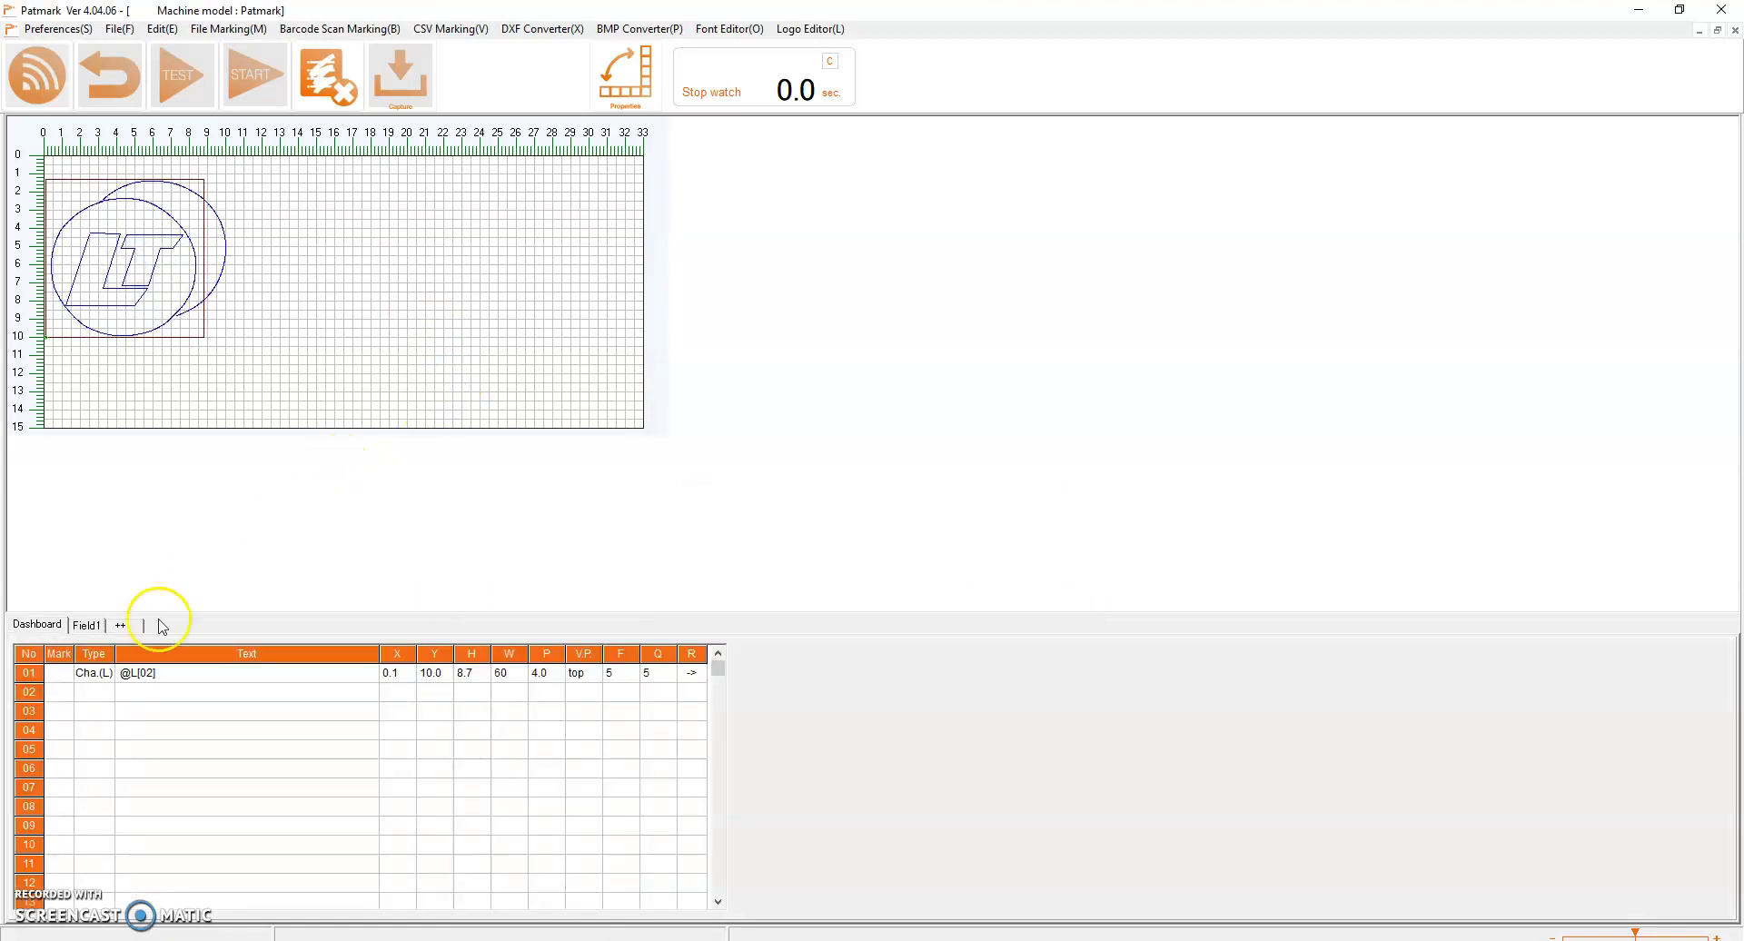